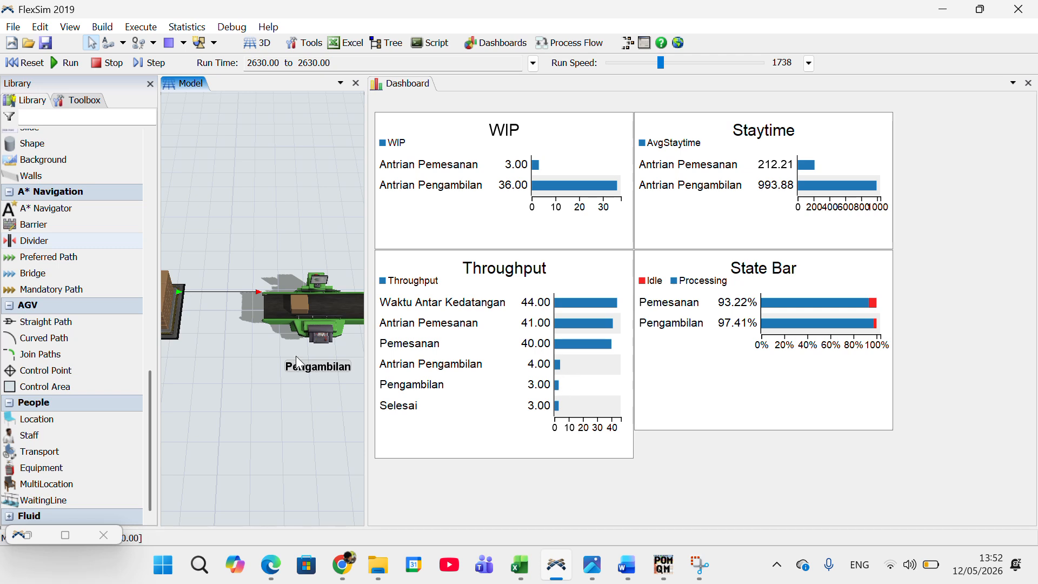
drag(294, 339, 324, 404)
click(254, 378)
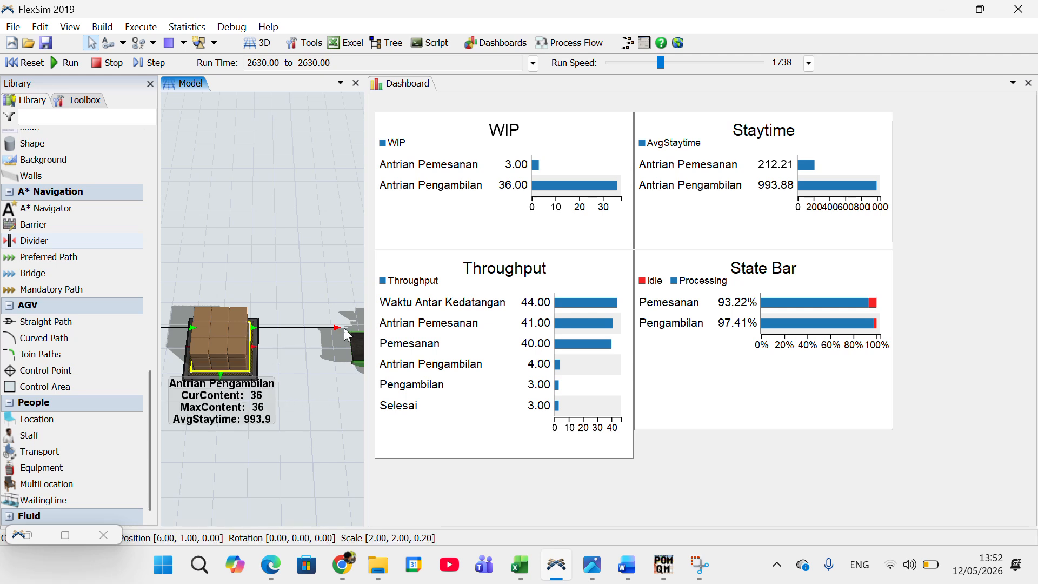
drag(292, 284, 215, 231)
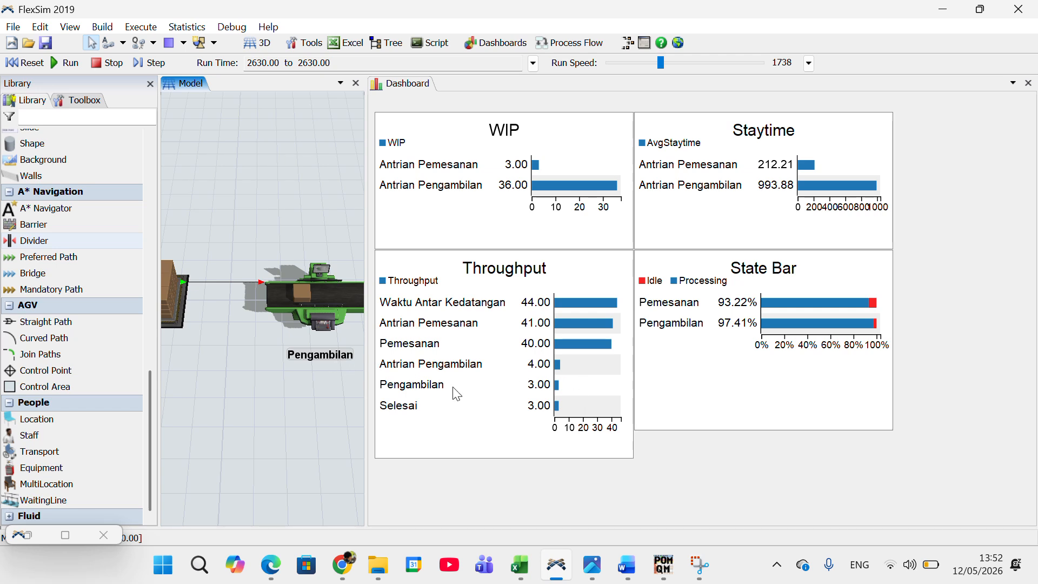
drag(316, 391, 282, 399)
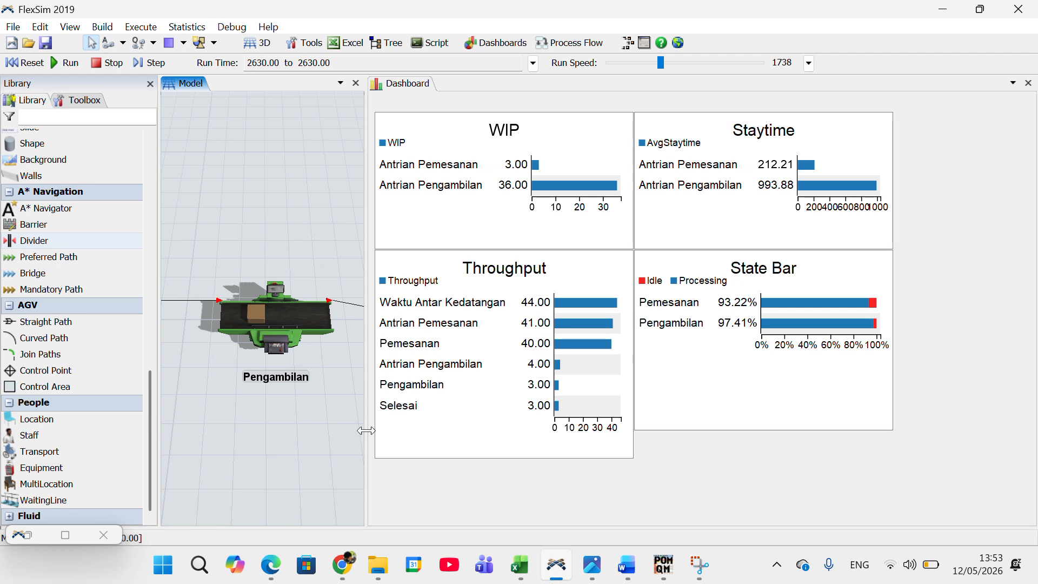
Step: Open the Experimenter and show the scenario variables table
click(187, 27)
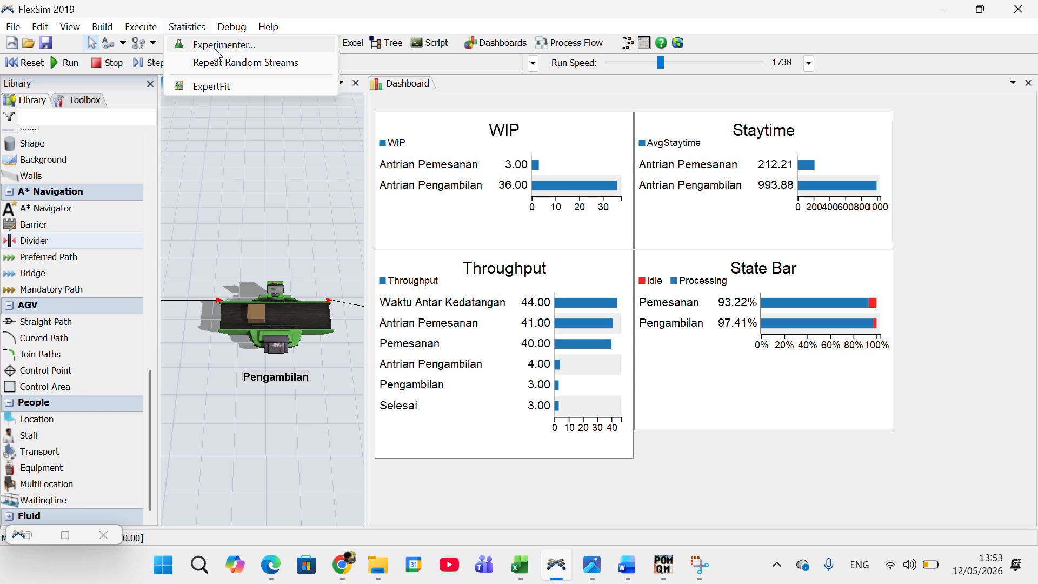
click(199, 32)
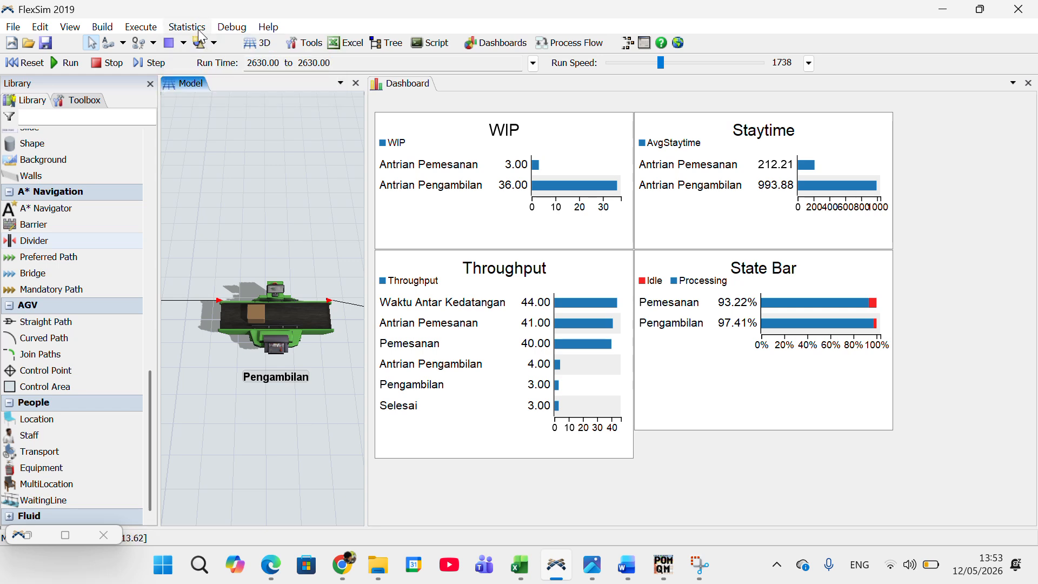
click(198, 29)
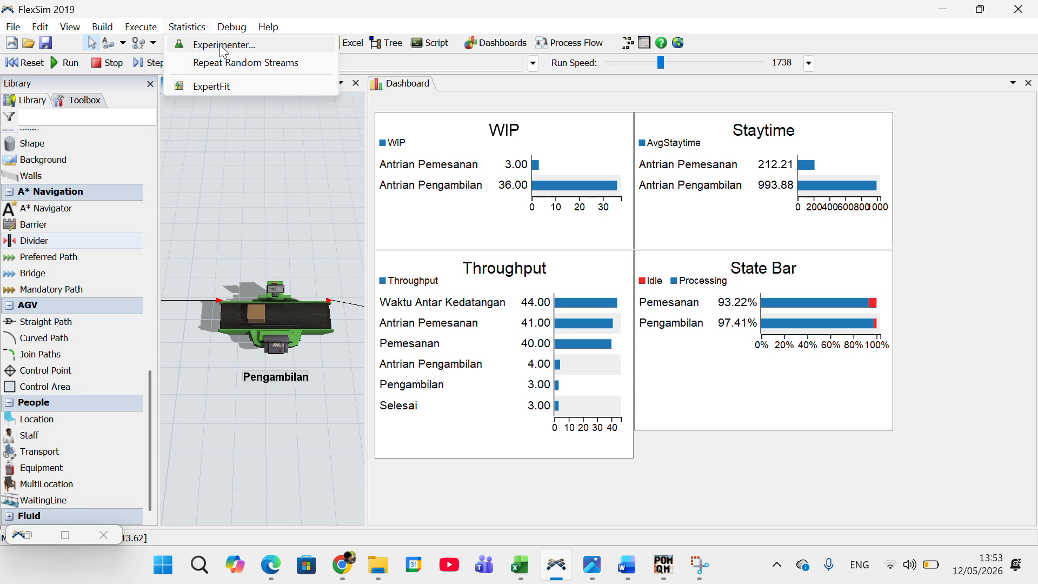
click(223, 51)
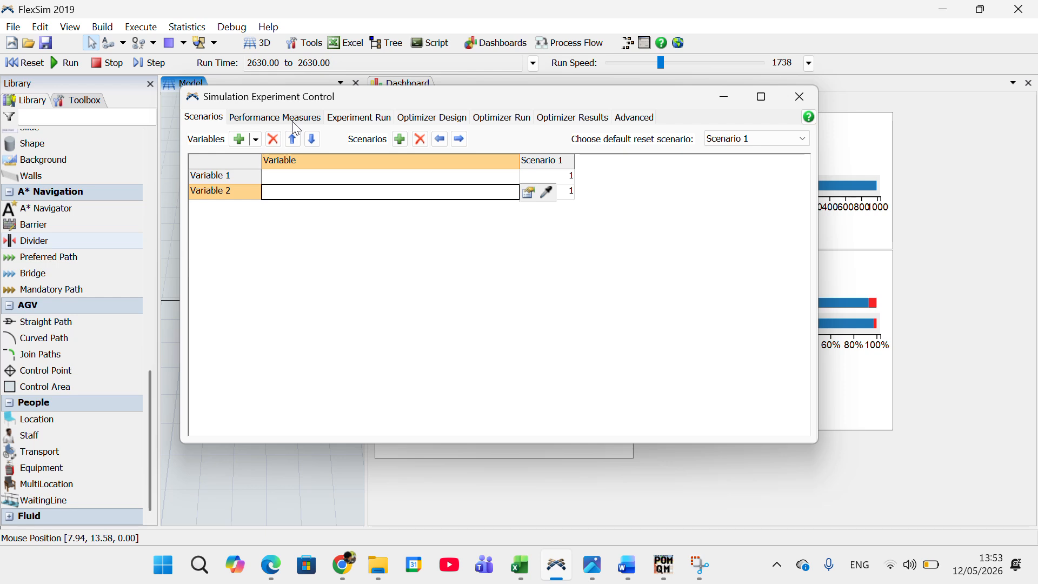
click(381, 119)
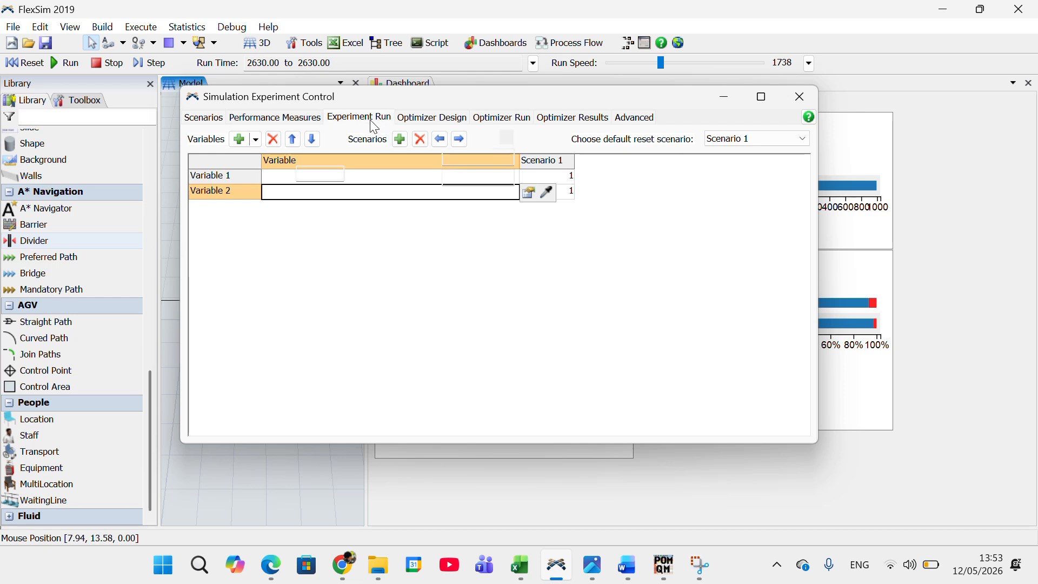
click(315, 122)
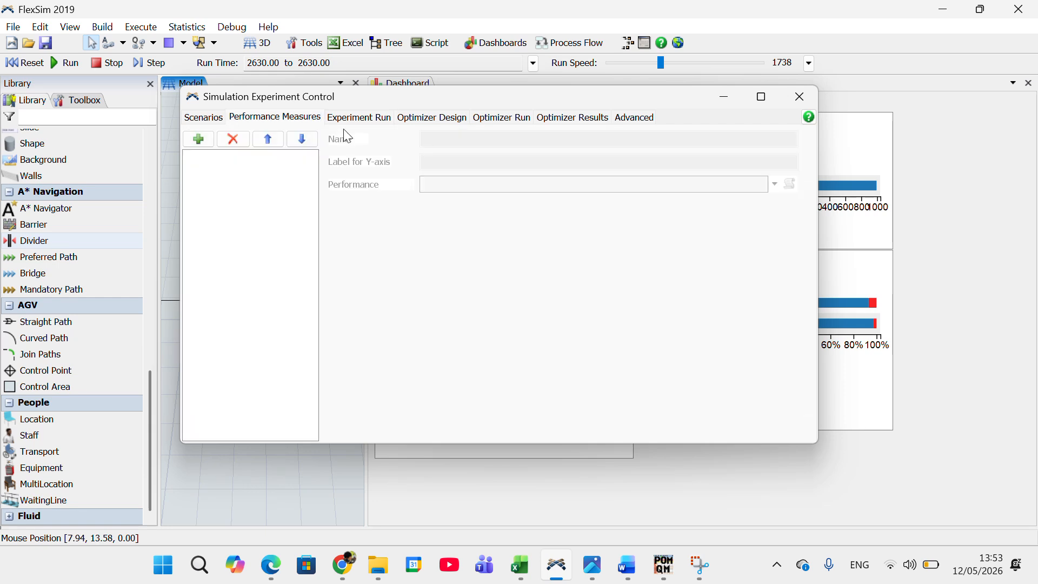
click(211, 120)
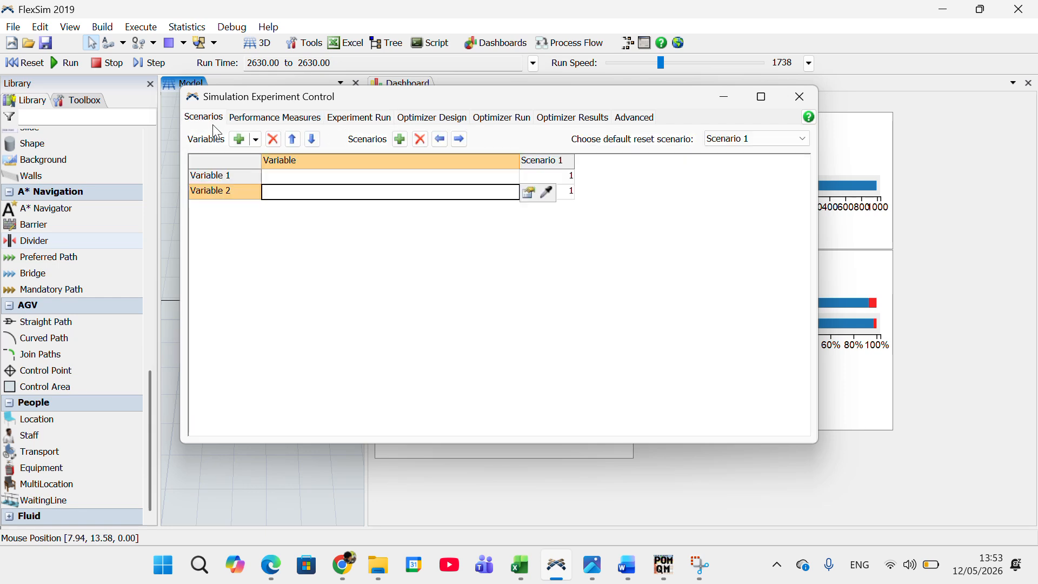
Step: Assign the maxcontent variable of the Pemesanan processor to Variable 1 in the scenarios table
click(307, 177)
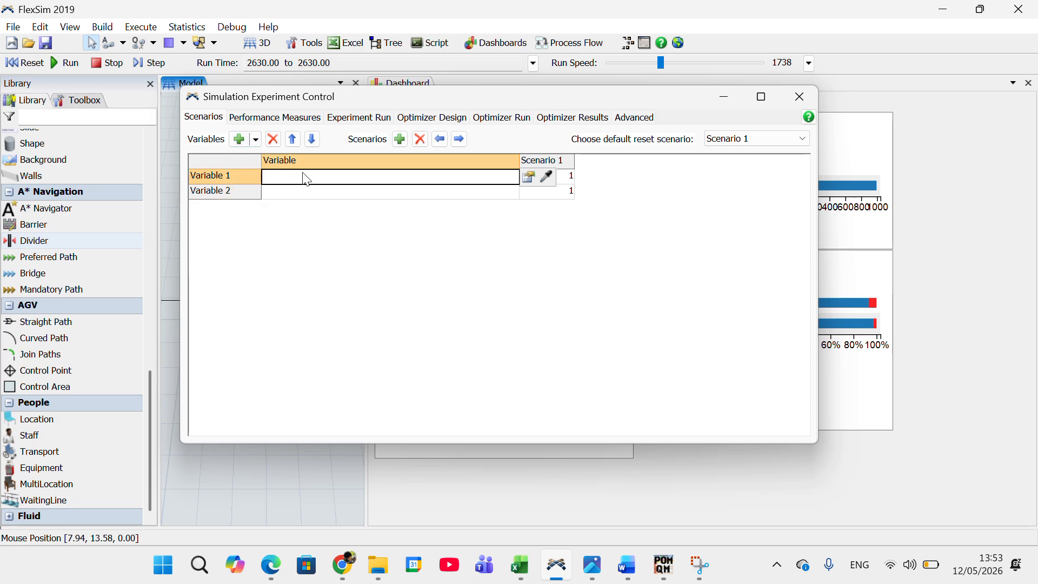
click(531, 178)
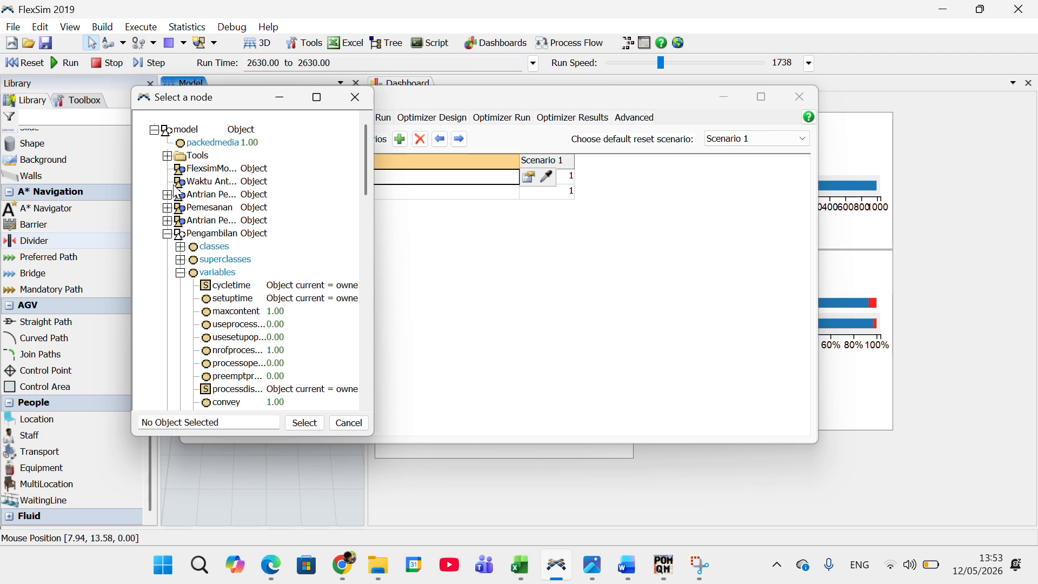
click(154, 130)
click(154, 129)
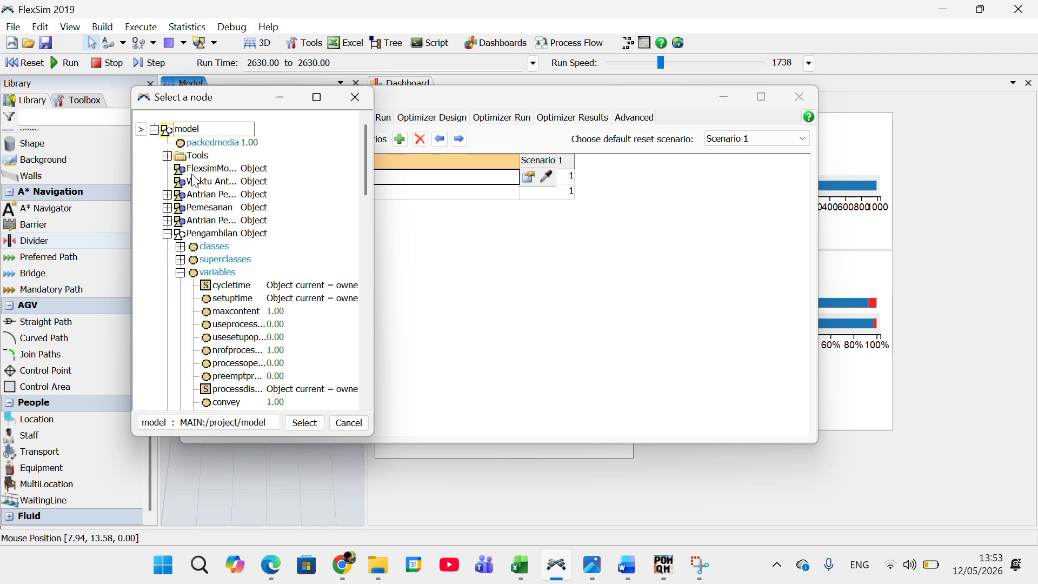
click(168, 156)
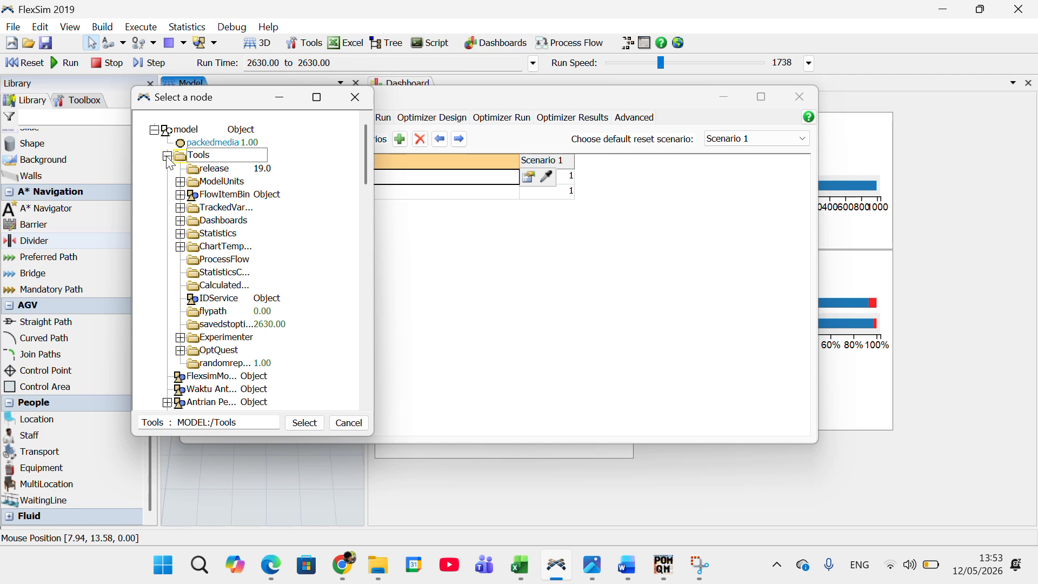
click(168, 156)
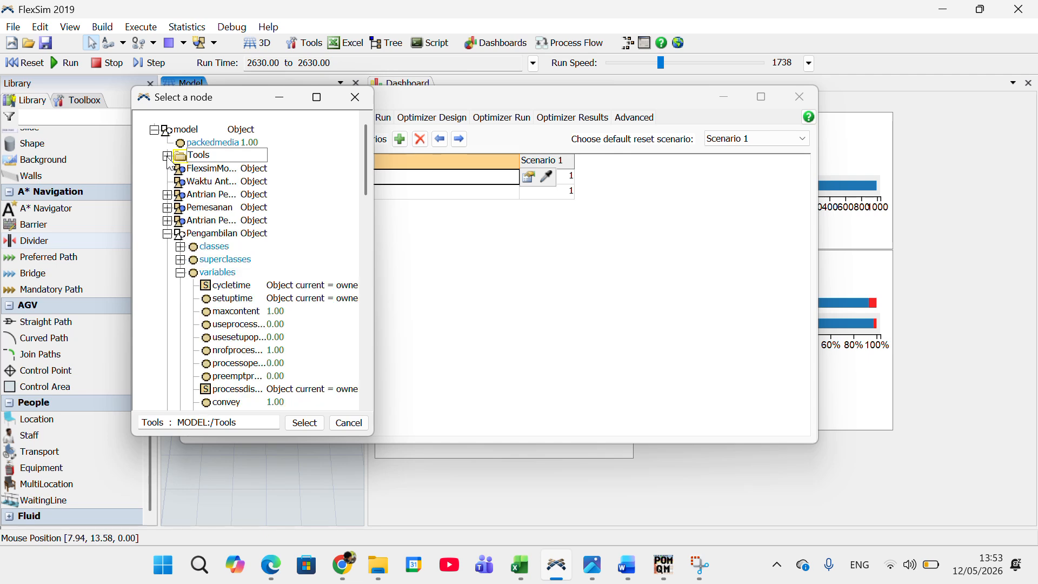
click(172, 211)
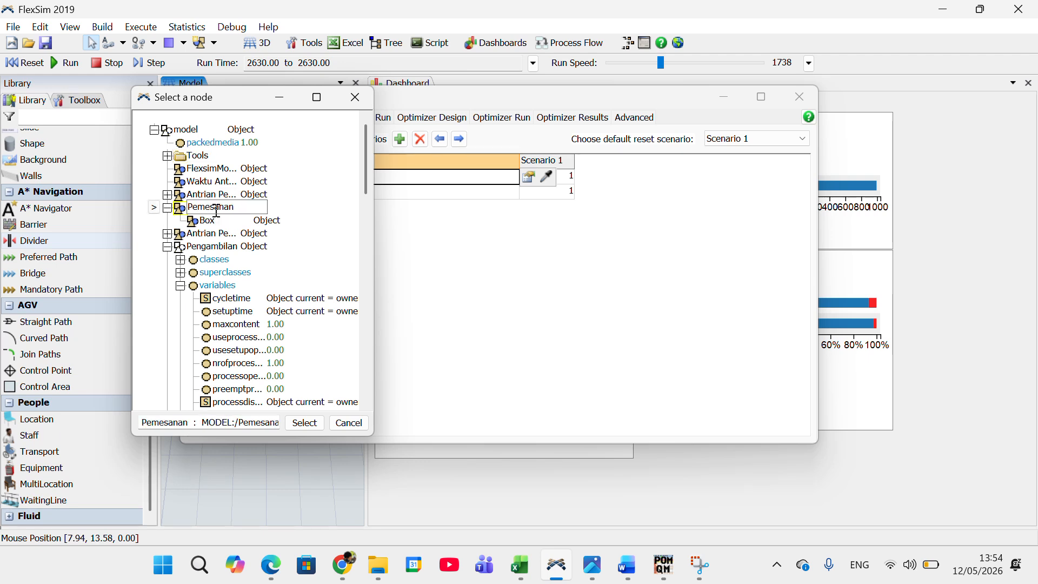
click(156, 211)
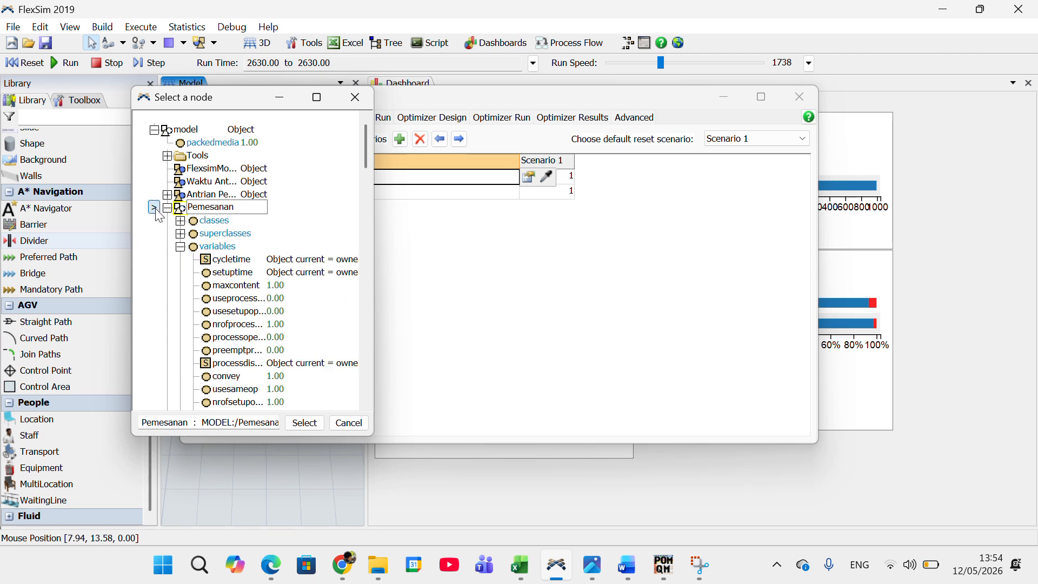
click(229, 285)
click(305, 423)
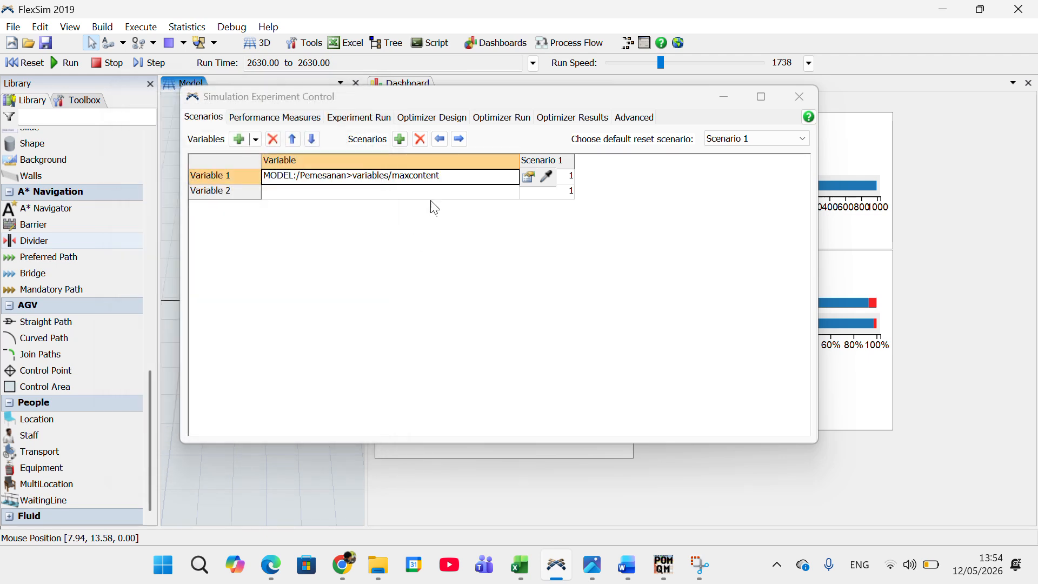
Step: Assign the maxcontent variable of the Pengambilan processor to Variable 2 in the scenarios table
click(424, 195)
click(530, 193)
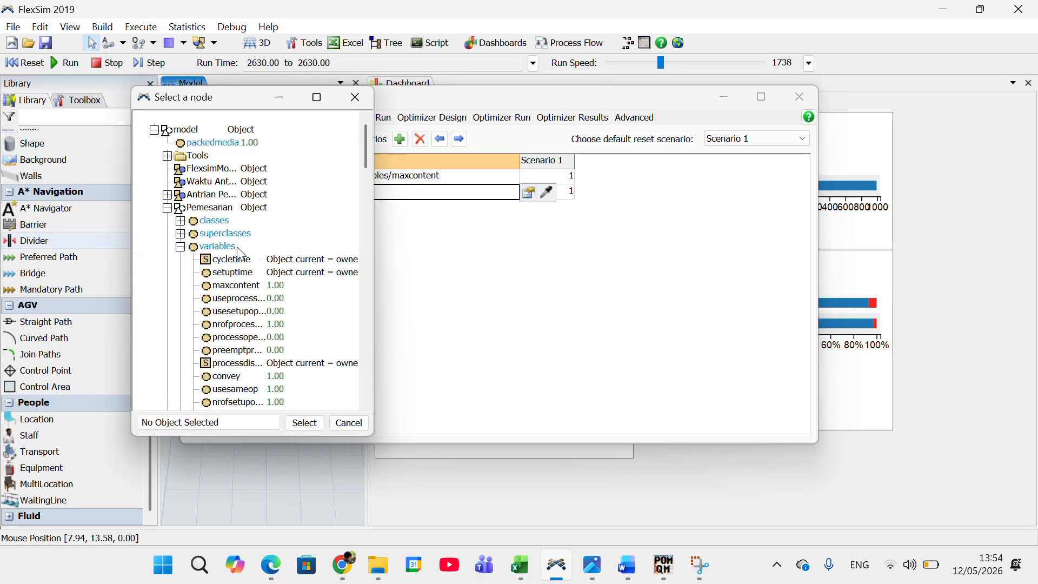
scroll(258, 318, down, 15)
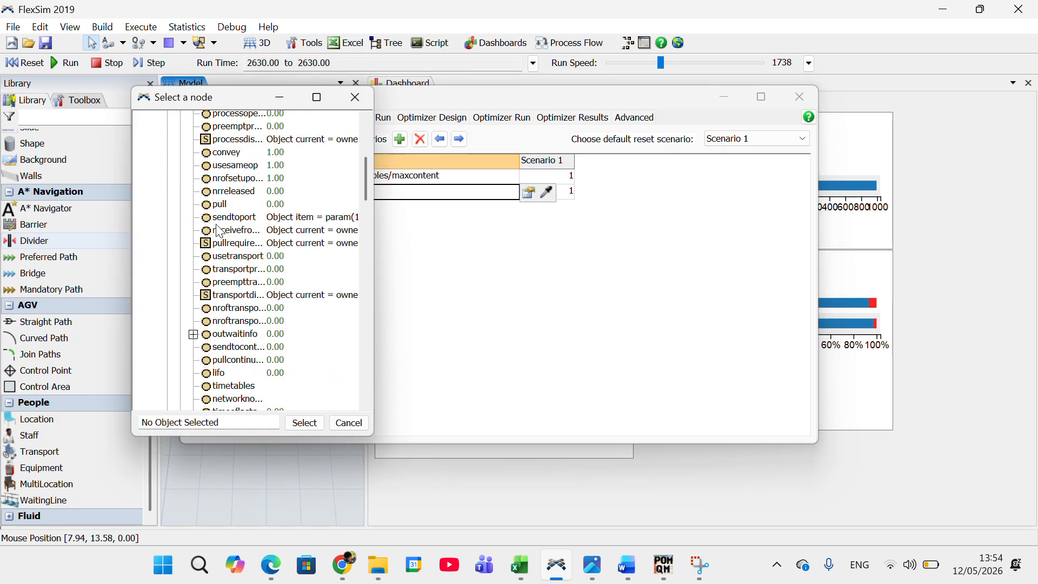
scroll(258, 318, down, 2)
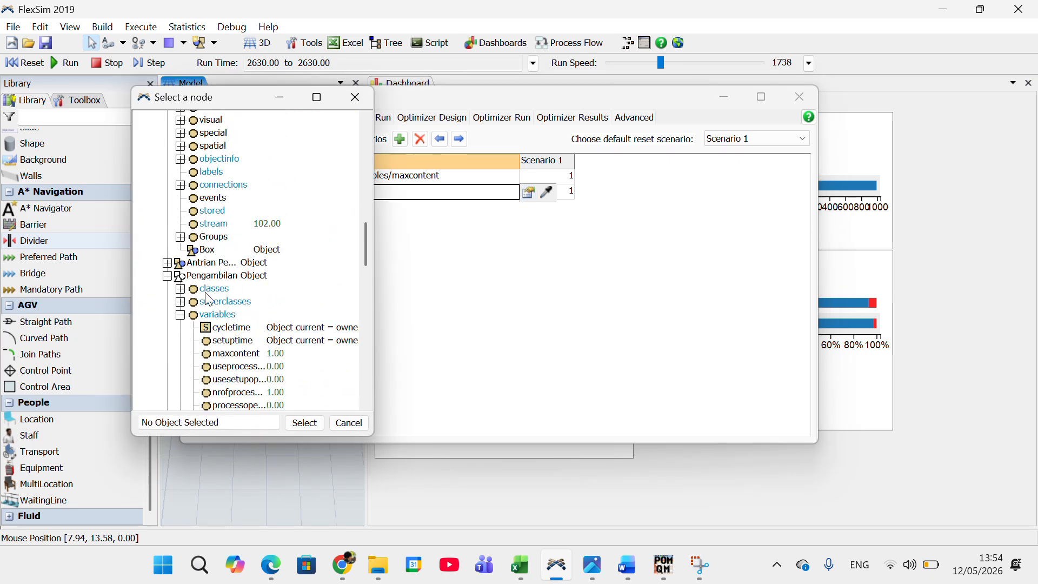
scroll(210, 296, down, 2)
click(176, 203)
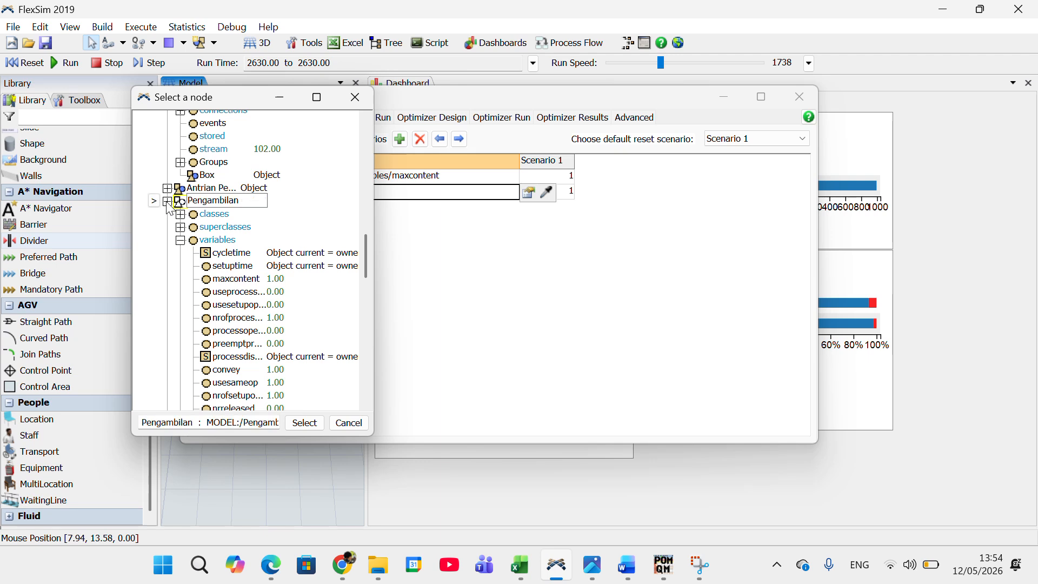
click(157, 203)
click(154, 202)
click(223, 279)
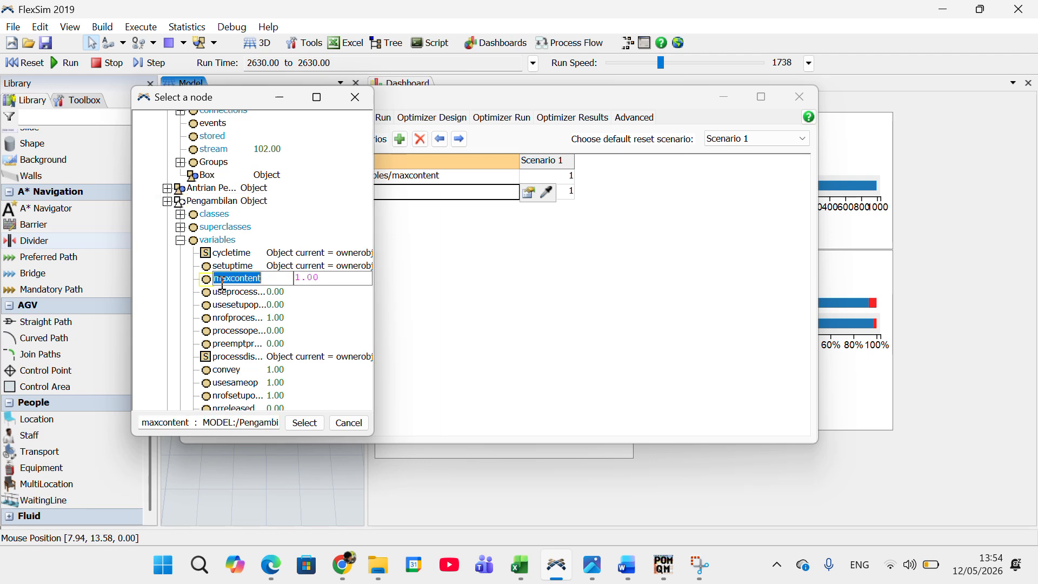
click(304, 424)
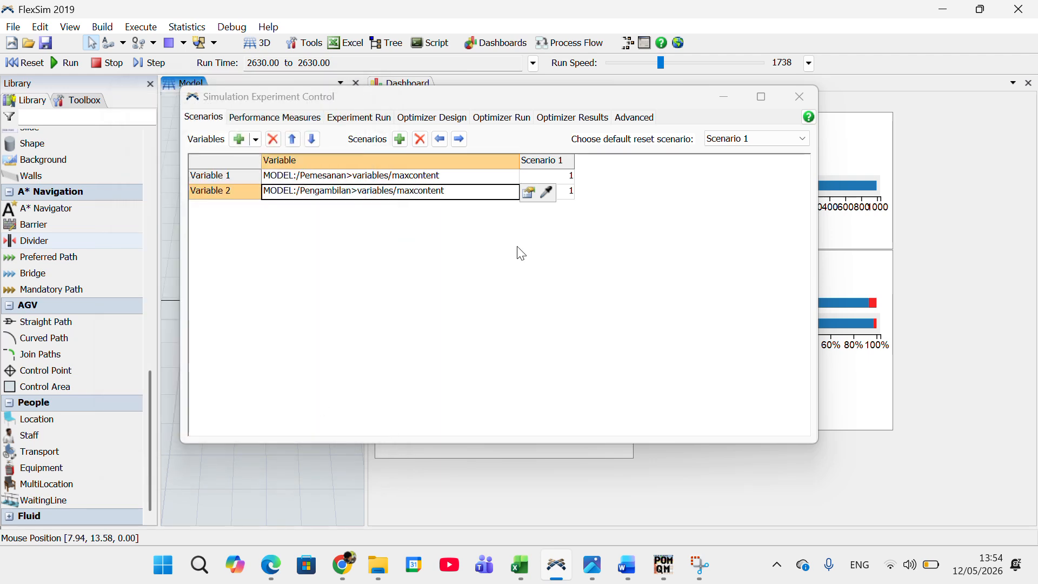
Step: Add Scenarios 2 through 5 to the experiment alongside Scenario 1
click(571, 180)
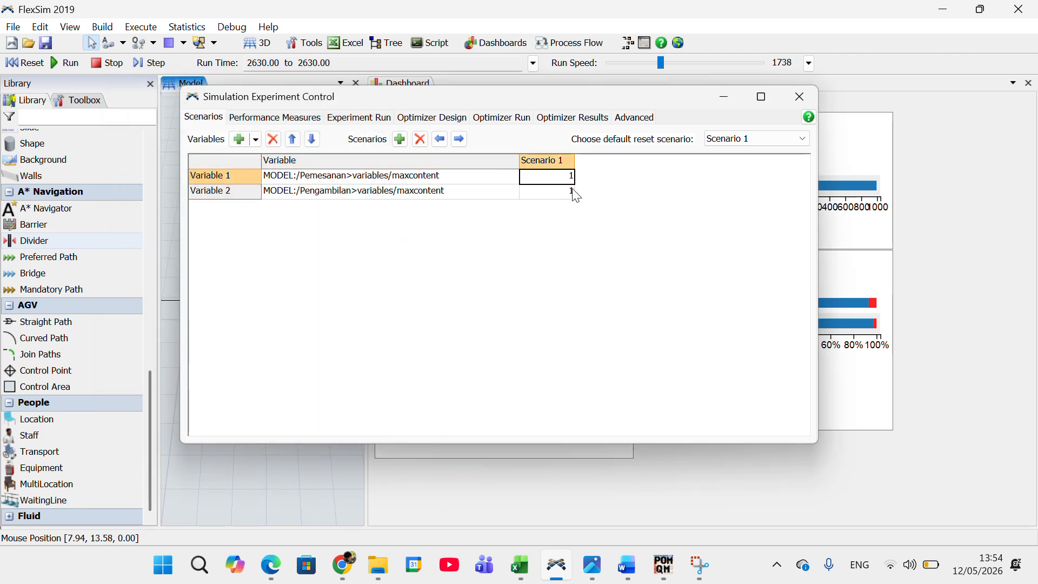
click(402, 143)
click(401, 144)
click(401, 144)
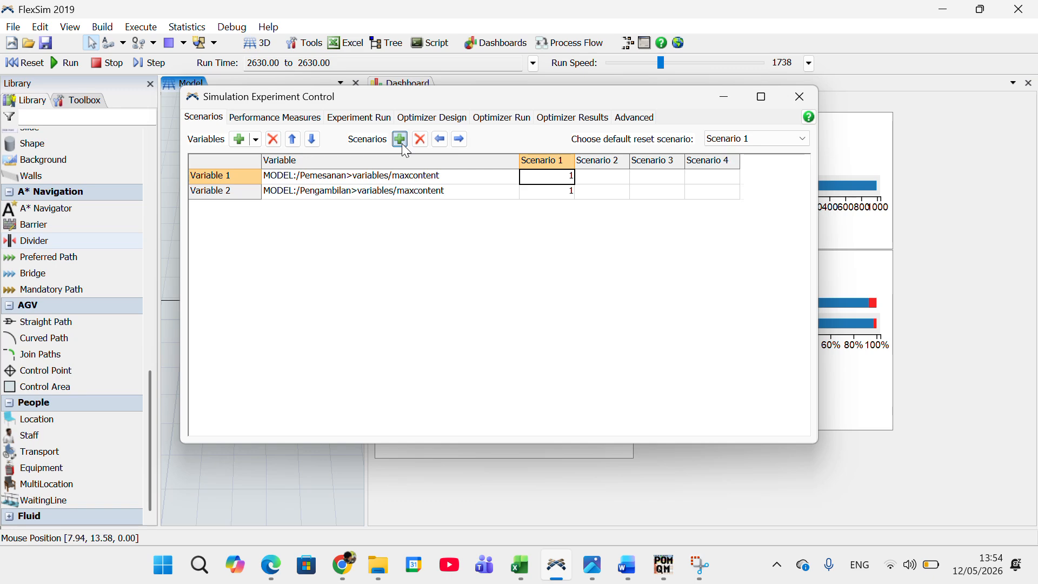
click(401, 144)
click(571, 191)
click(564, 179)
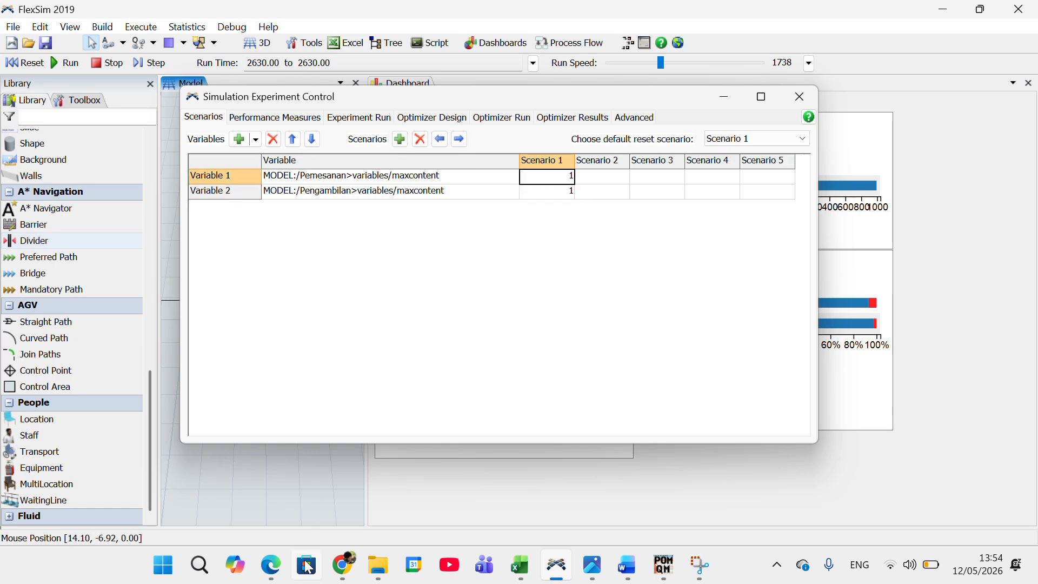
Step: Switch to the numiqo Design of Experiments page in Edge and examine the design type, factor and level settings
click(283, 567)
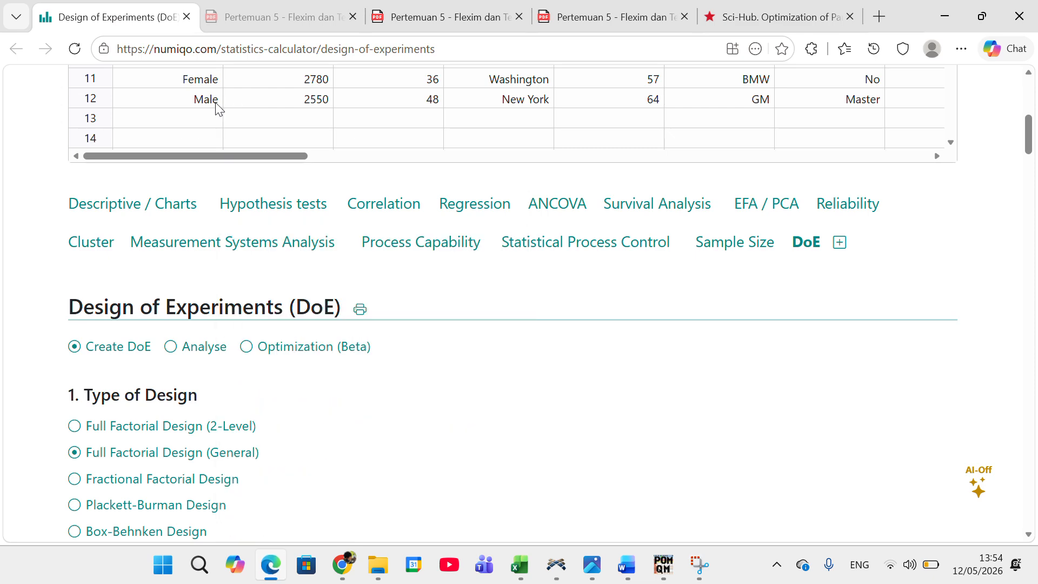
scroll(216, 108, up, 8)
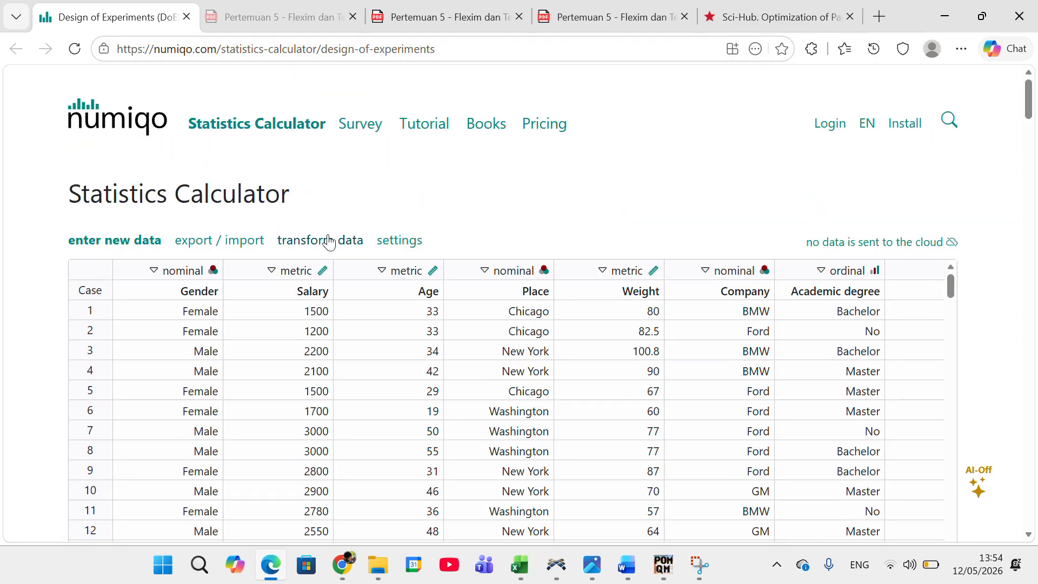
scroll(330, 241, down, 10)
scroll(342, 249, up, 5)
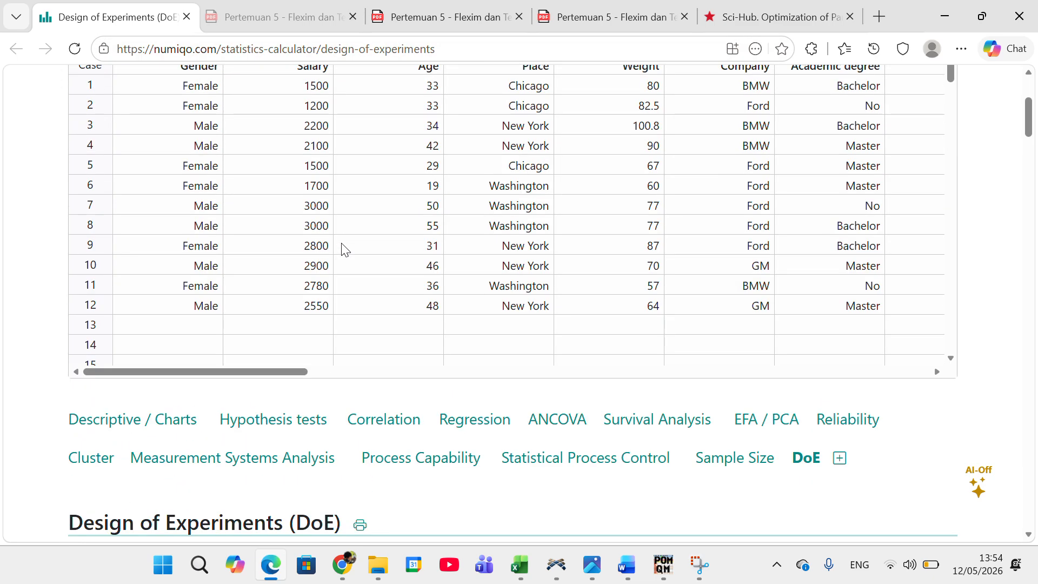
scroll(342, 249, down, 10)
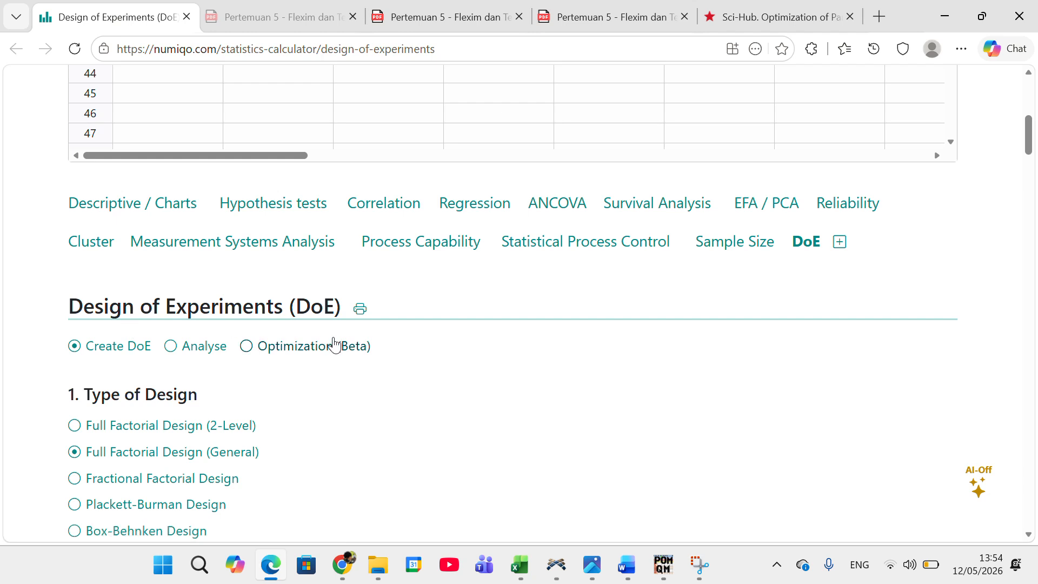
scroll(333, 344, down, 4)
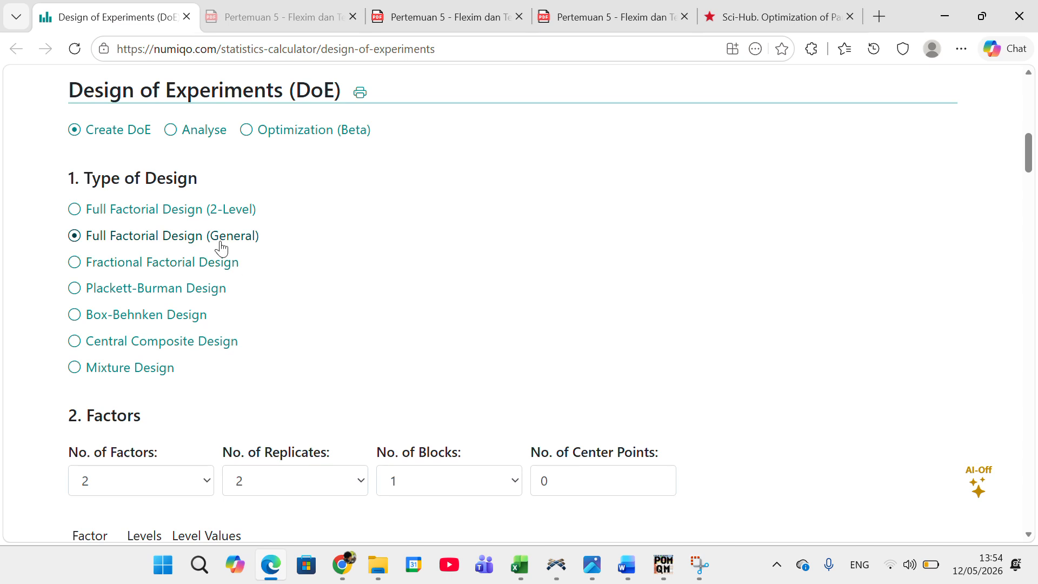
scroll(221, 249, down, 1)
scroll(221, 249, down, 1)
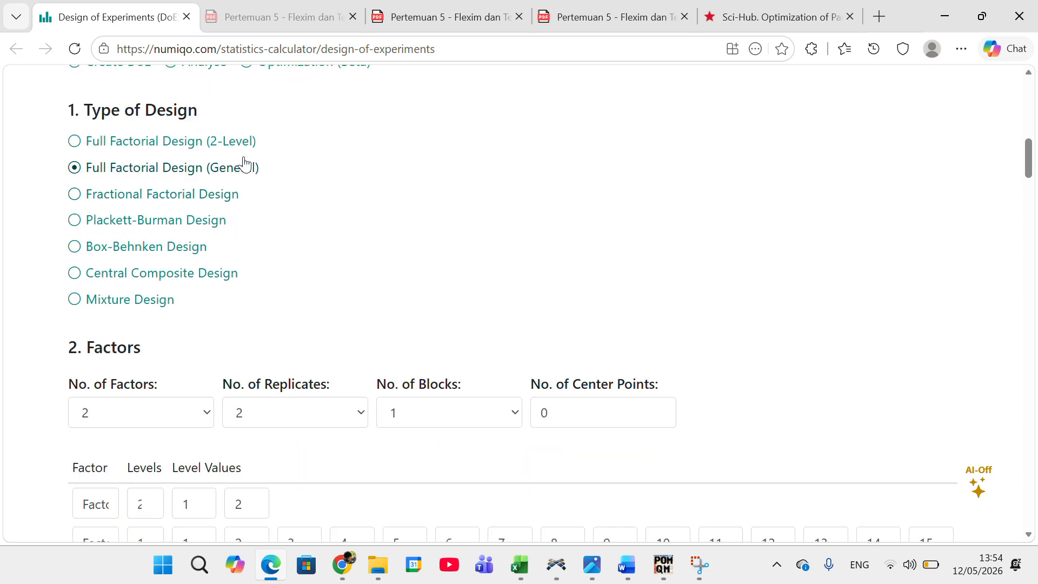
drag(289, 478, 267, 427)
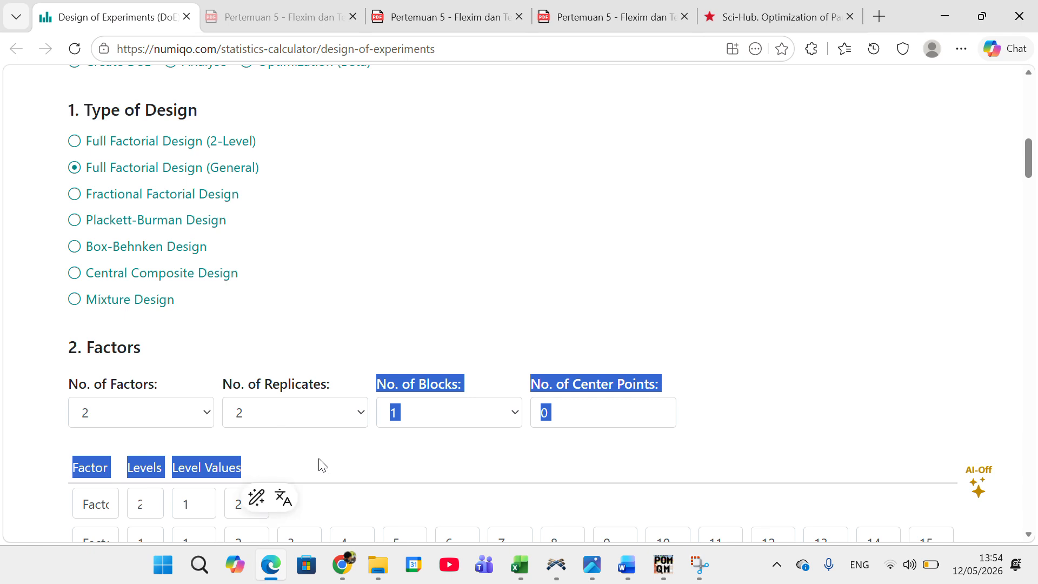
scroll(323, 470, down, 4)
click(340, 414)
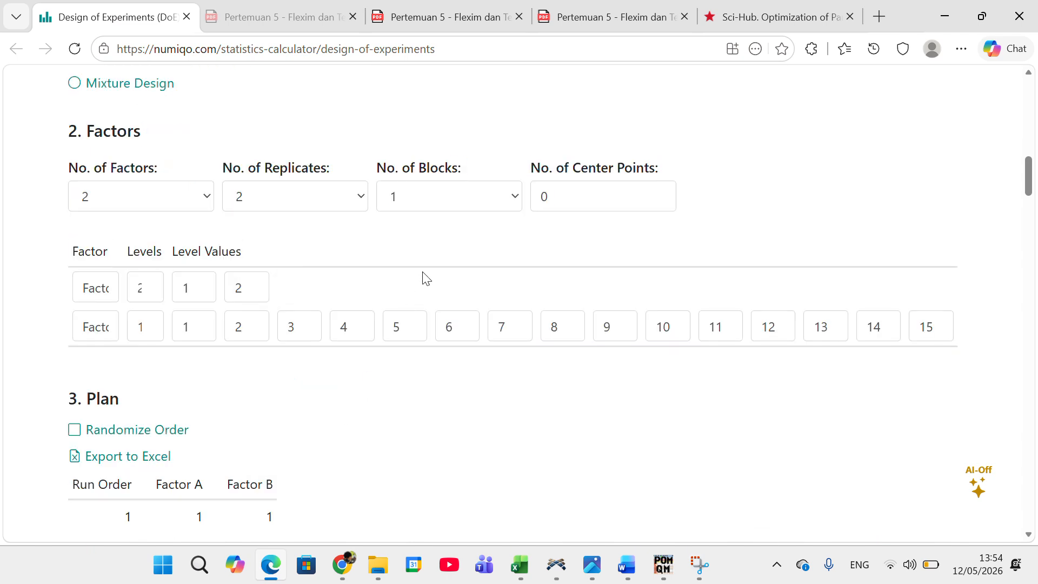
Step: Examine the number of factors and the Factor B levels, comparing them with the scenario variables in FlexSim's experiment window
click(211, 204)
click(169, 232)
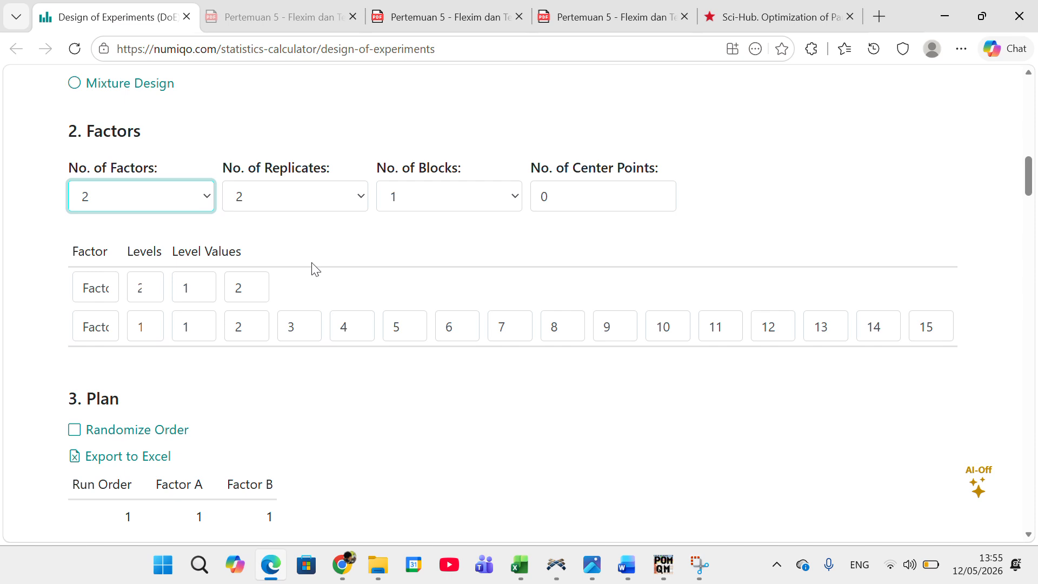
scroll(315, 269, down, 4)
scroll(190, 215, up, 4)
click(107, 324)
click(141, 322)
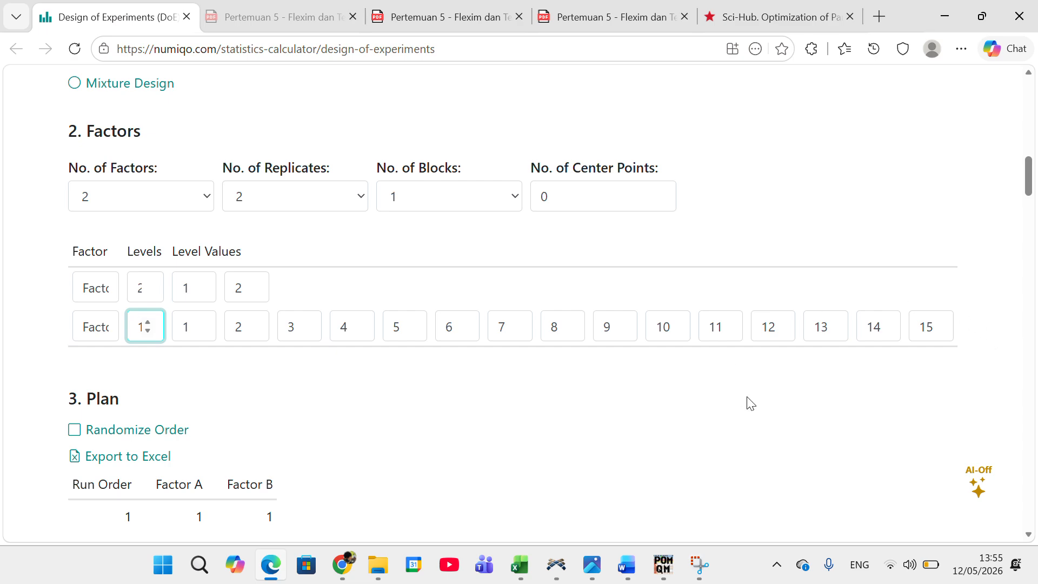
click(955, 11)
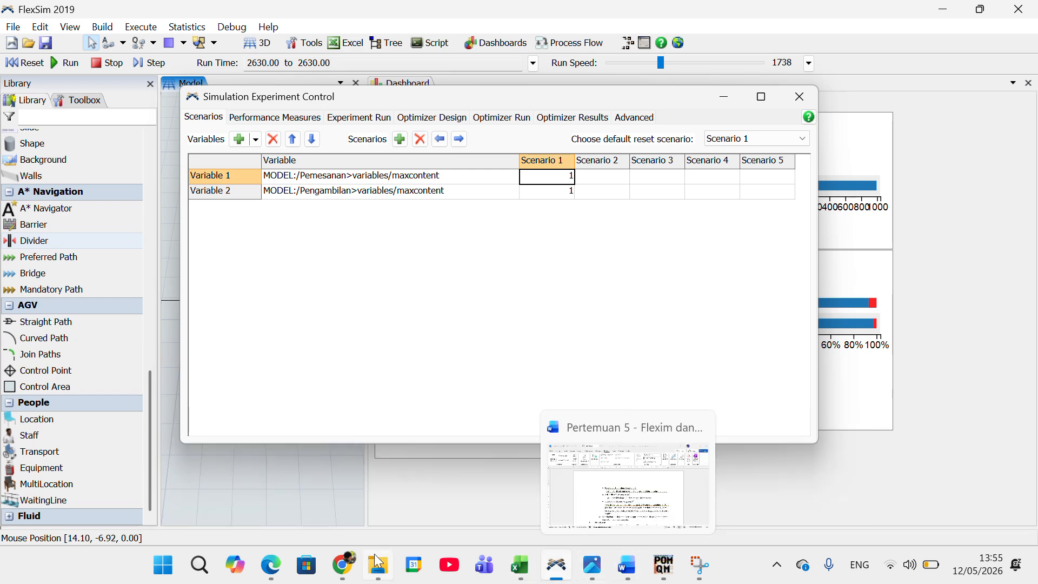
click(268, 486)
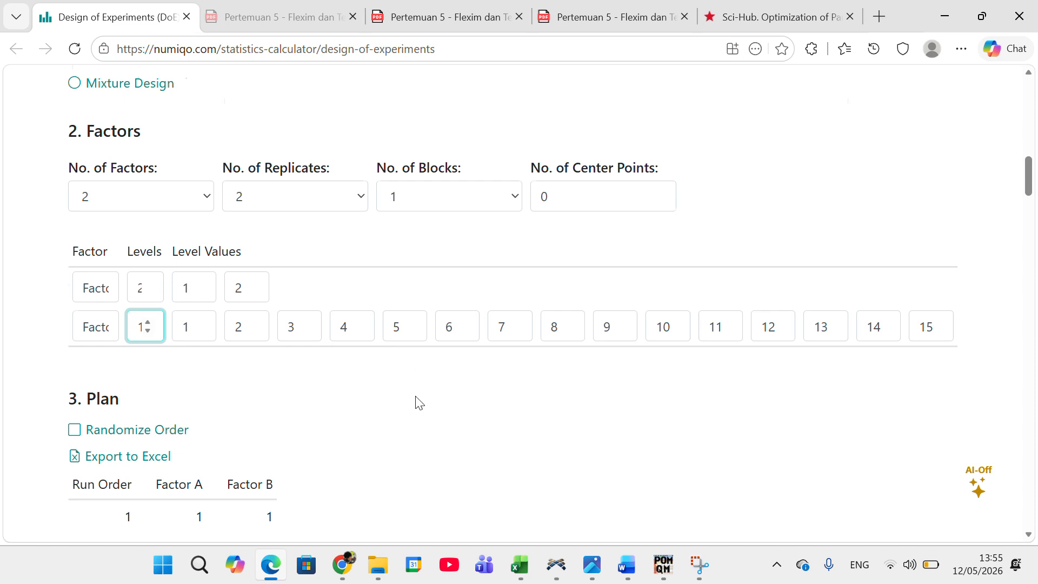
Step: Compare the start of the generated plan with the chosen design type, factor levels and number of replicates
scroll(417, 402, down, 4)
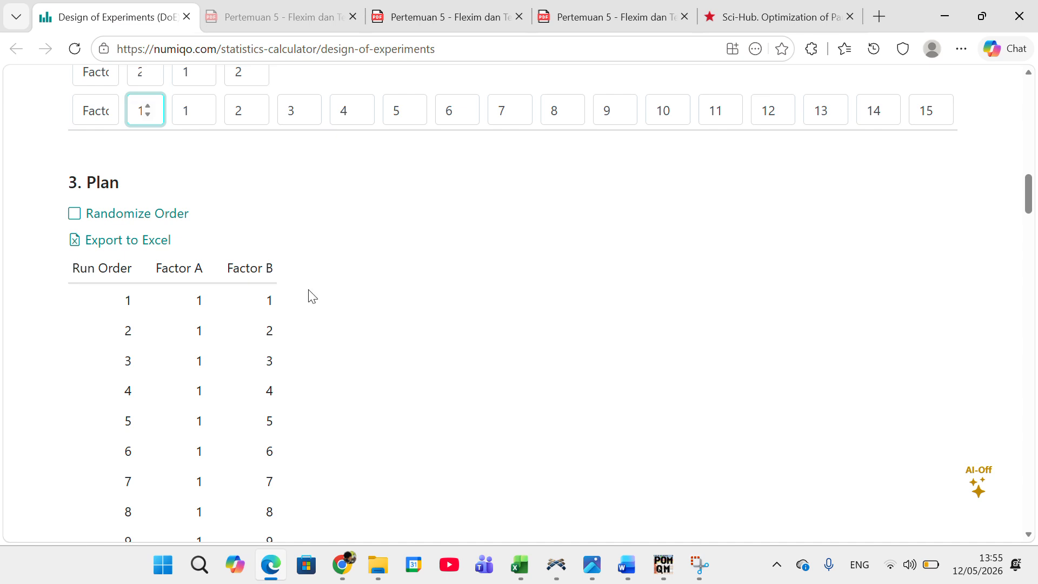
scroll(305, 260, up, 4)
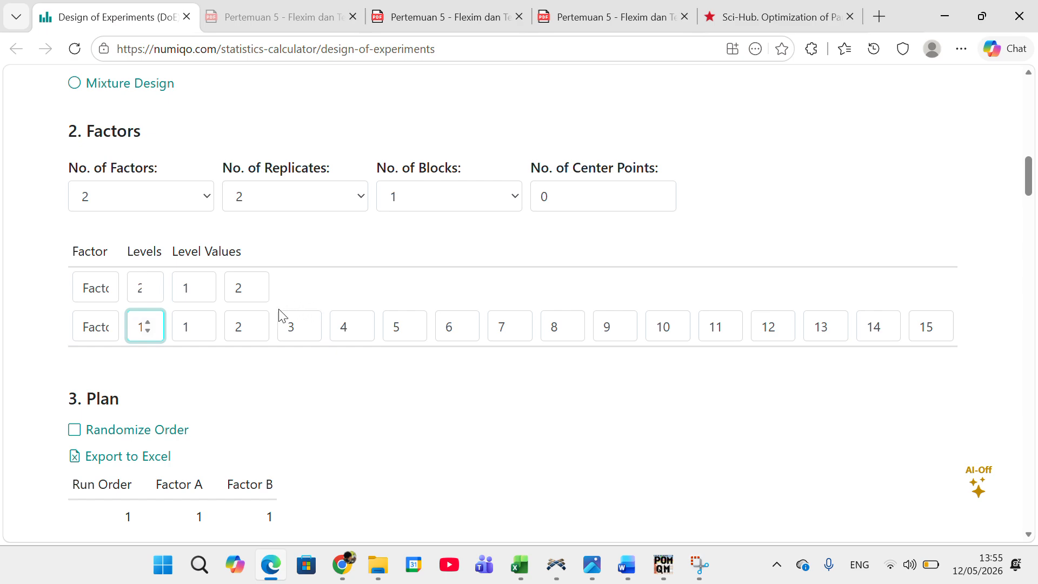
scroll(331, 408, down, 8)
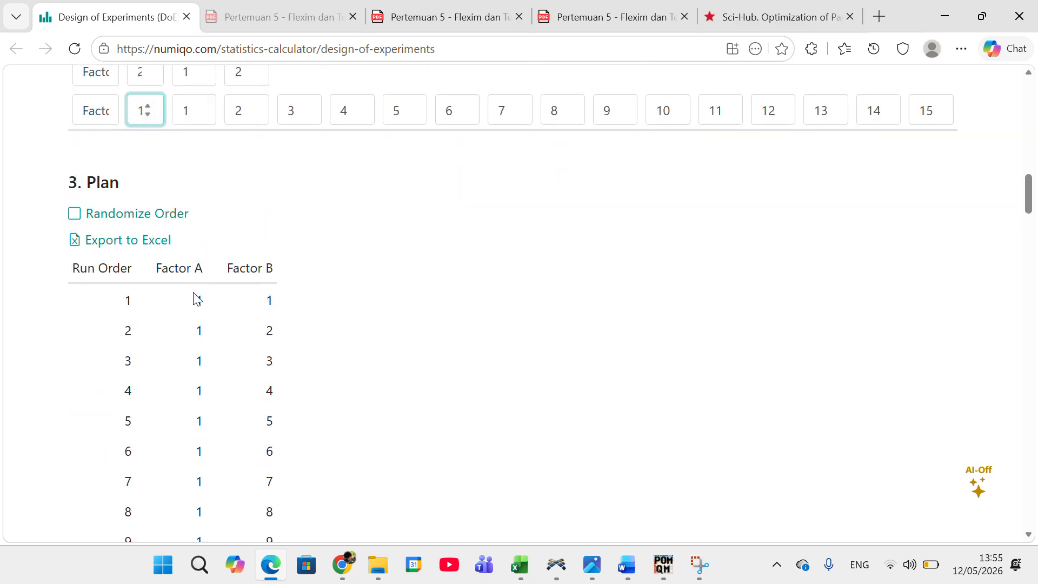
scroll(196, 297, down, 10)
scroll(192, 296, up, 10)
scroll(199, 284, up, 10)
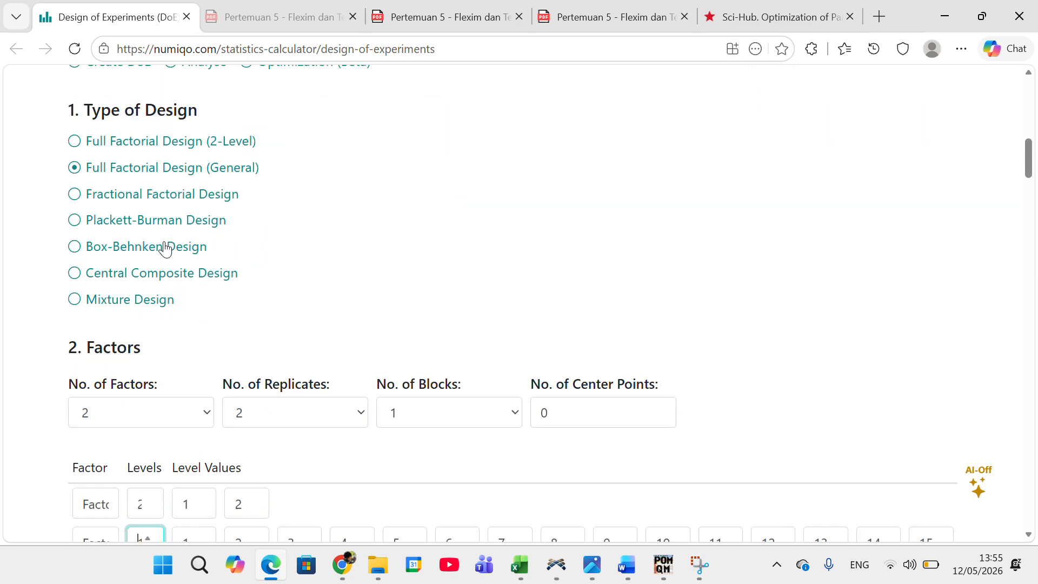
scroll(246, 307, down, 3)
click(363, 422)
click(464, 304)
Step: Examine the plan's Factor A and Factor B combinations down to the last run to see how the replicates repeat
scroll(378, 295, down, 10)
scroll(346, 269, down, 20)
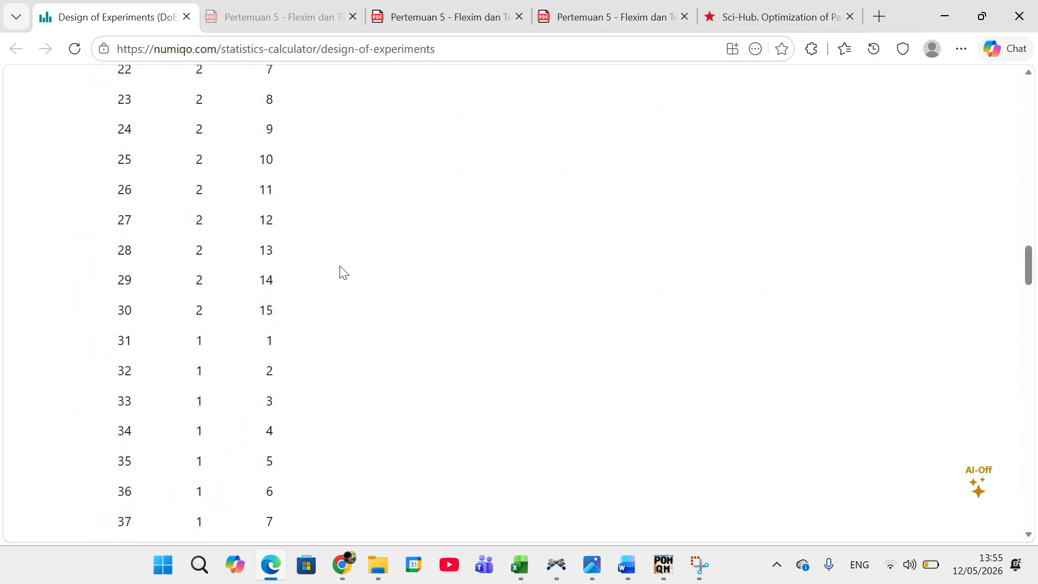
scroll(213, 238, up, 4)
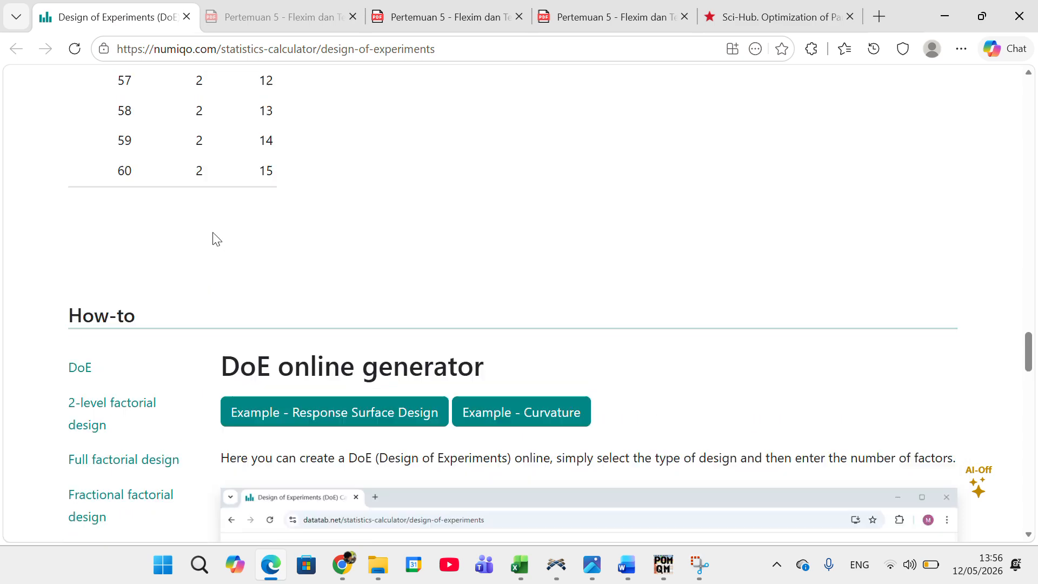
scroll(187, 324, up, 20)
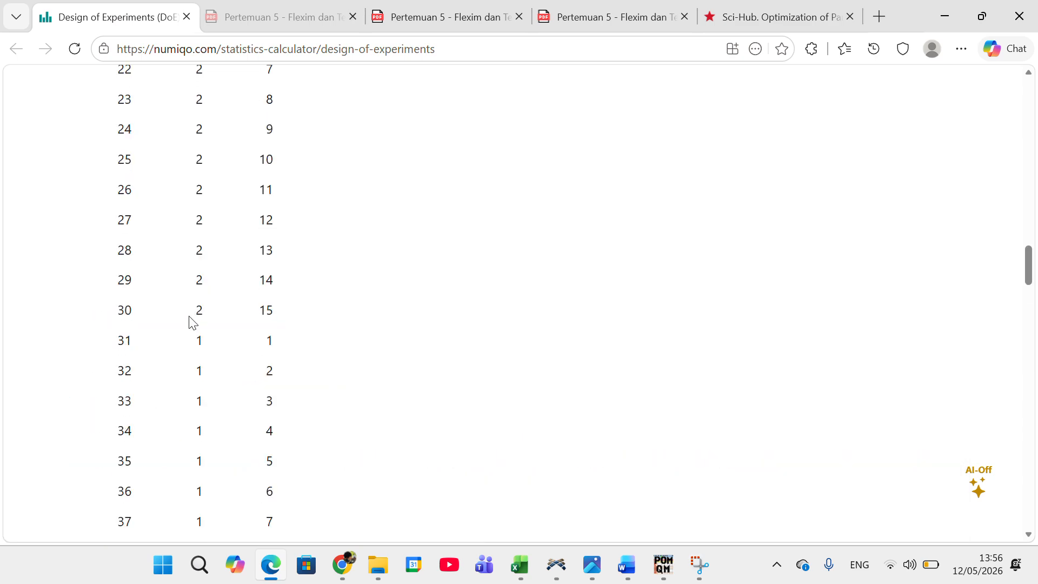
scroll(216, 341, down, 20)
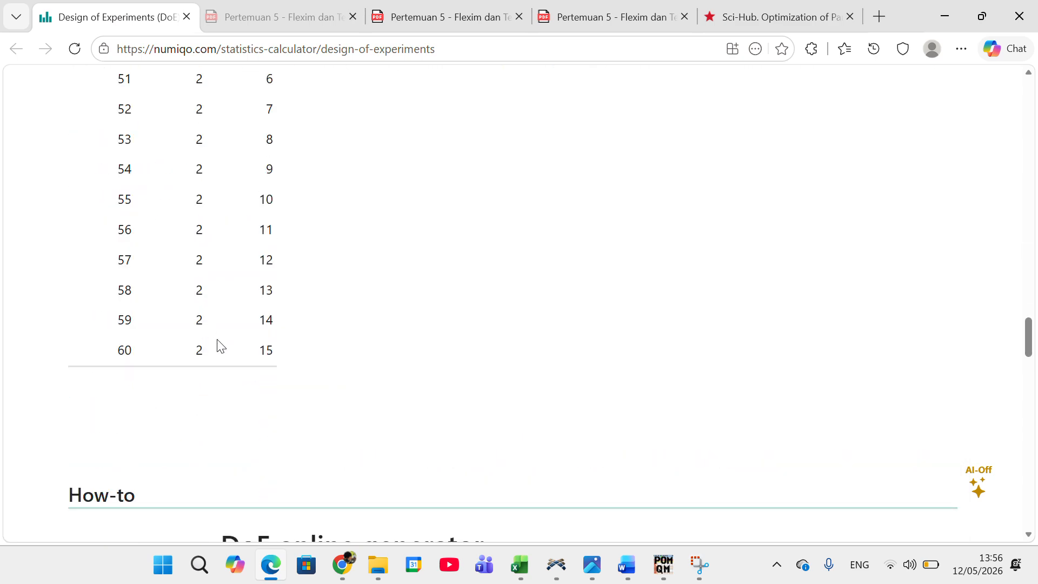
scroll(184, 324, up, 20)
scroll(181, 317, down, 12)
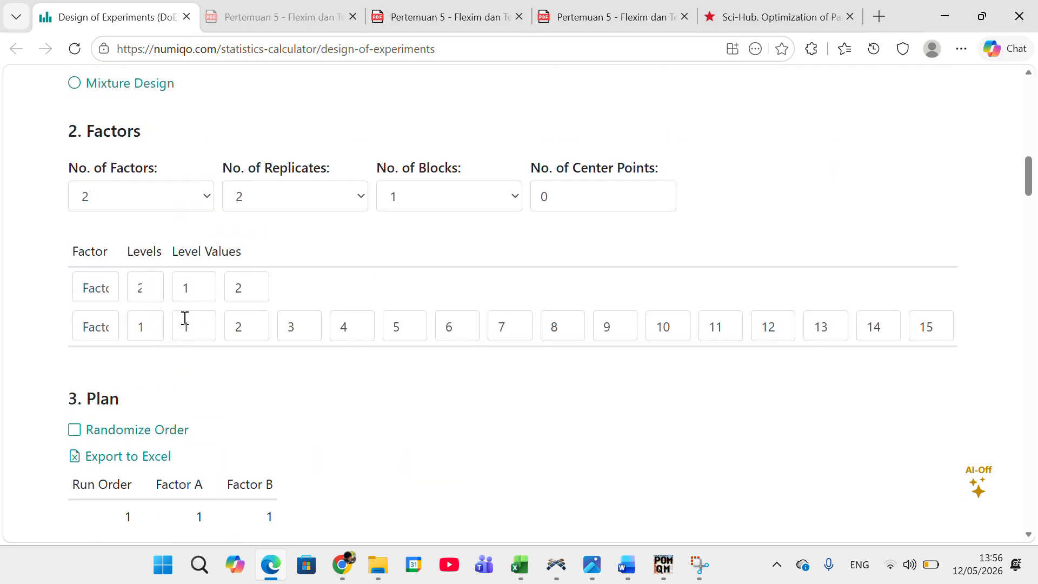
Step: Export the plan to Excel, open the downloaded doe (9).xlsx and enable editing
click(134, 241)
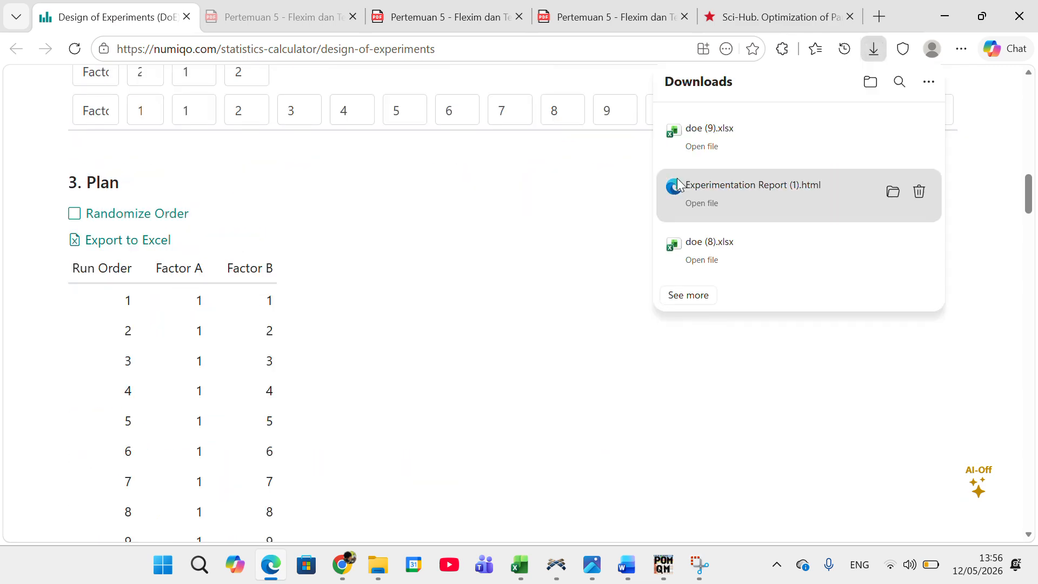
click(701, 147)
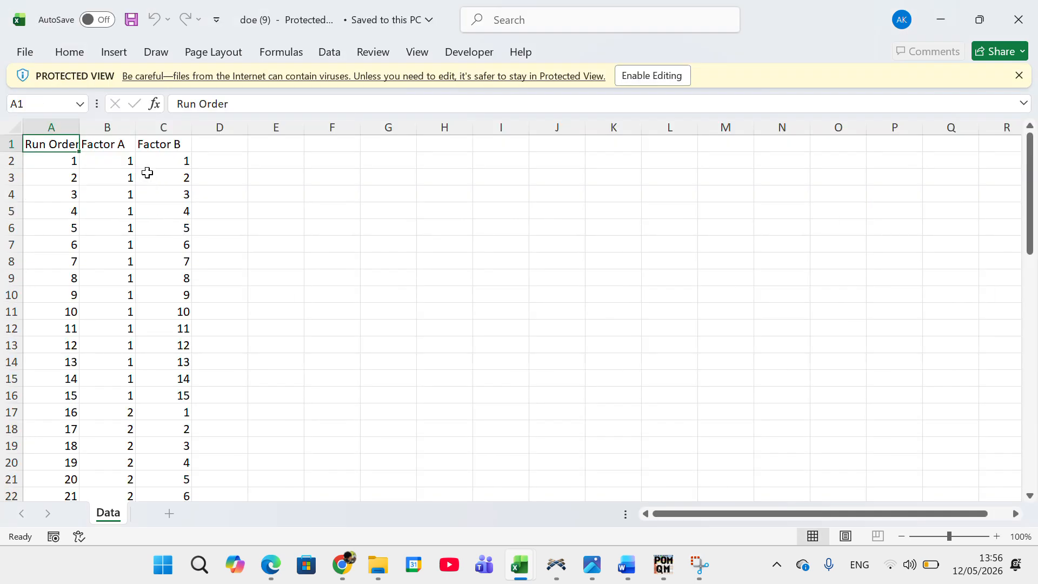
click(648, 76)
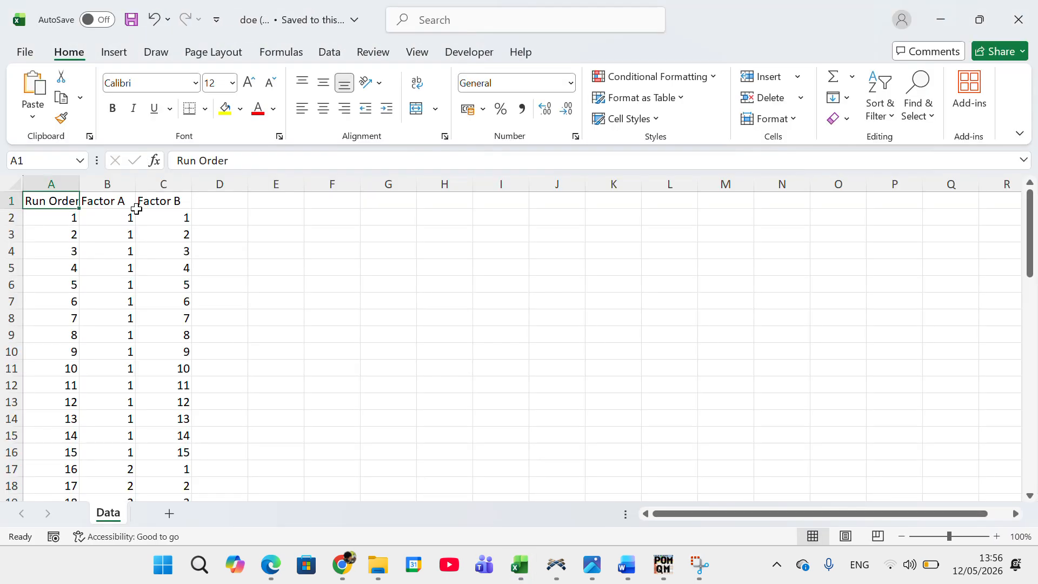
Step: Copy the Factor A and Factor B values of all runs, cells B2:C61
click(128, 221)
scroll(233, 358, down, 5)
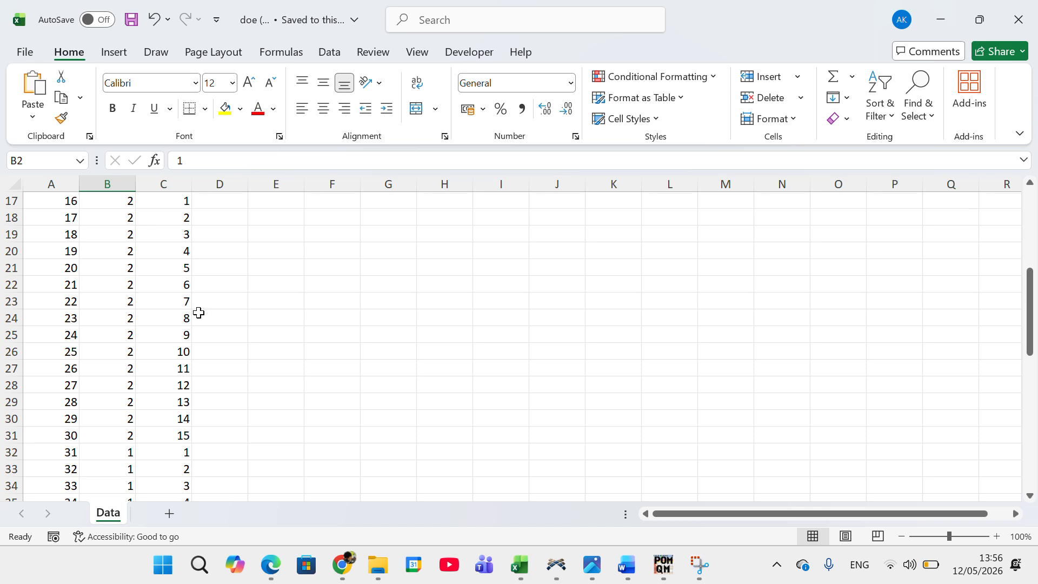
scroll(199, 312, down, 13)
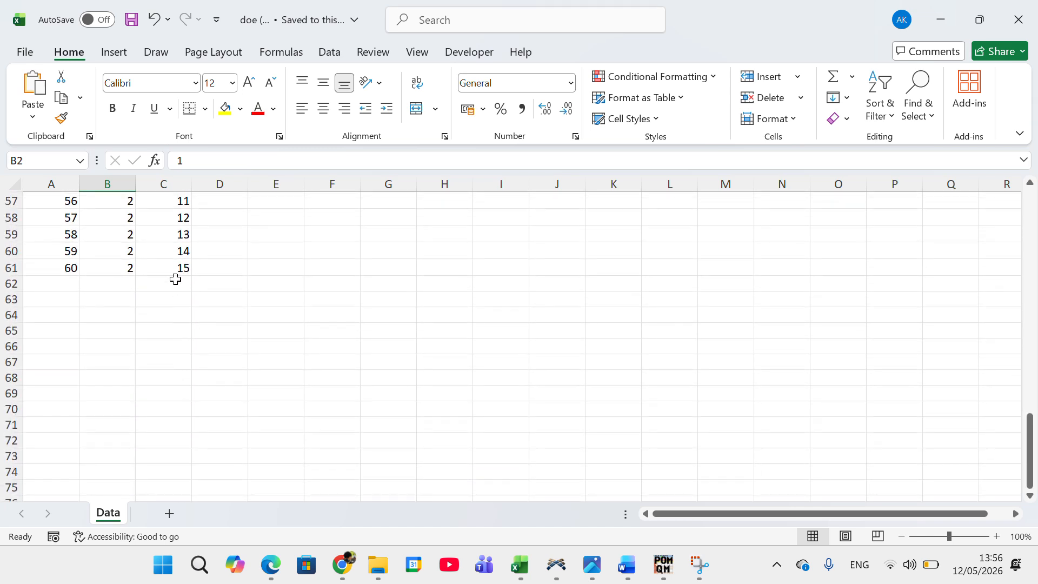
shift+click(174, 266)
key(ctrl+c)
Step: Paste the copied factor values transposed, starting at cell F4
scroll(324, 321, up, 13)
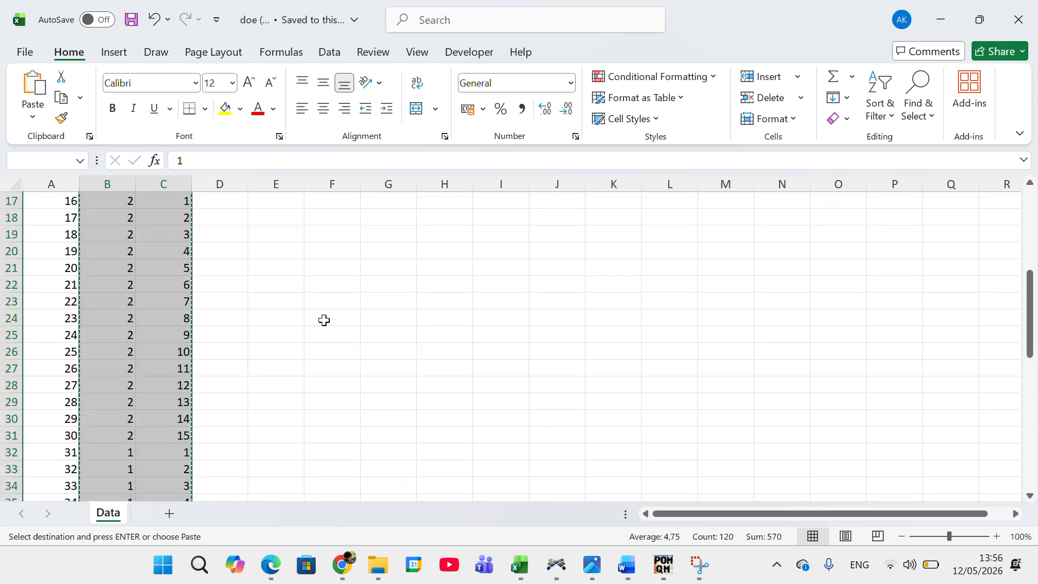
scroll(324, 320, up, 5)
click(292, 244)
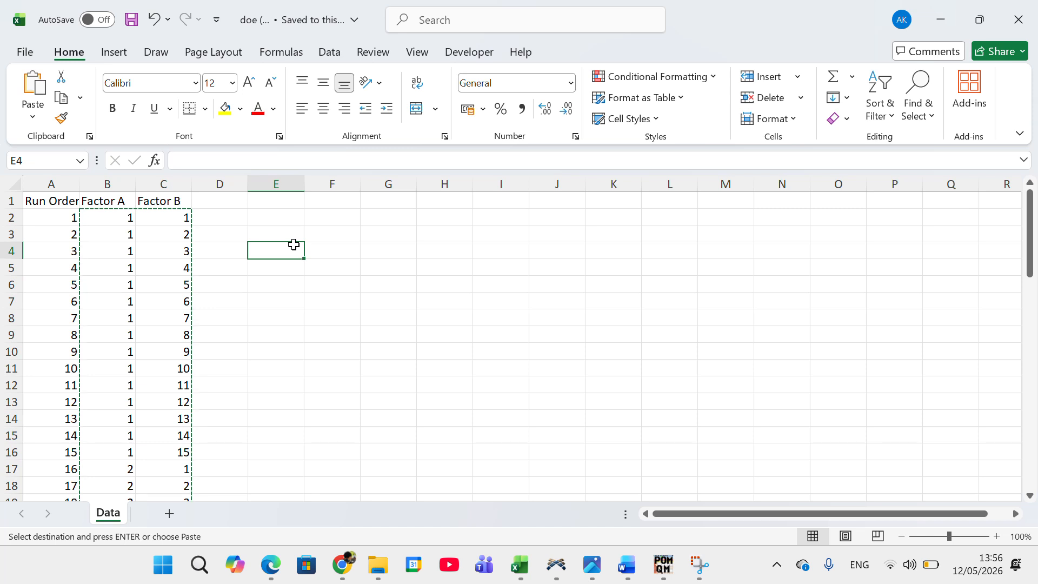
click(346, 249)
right_click(346, 253)
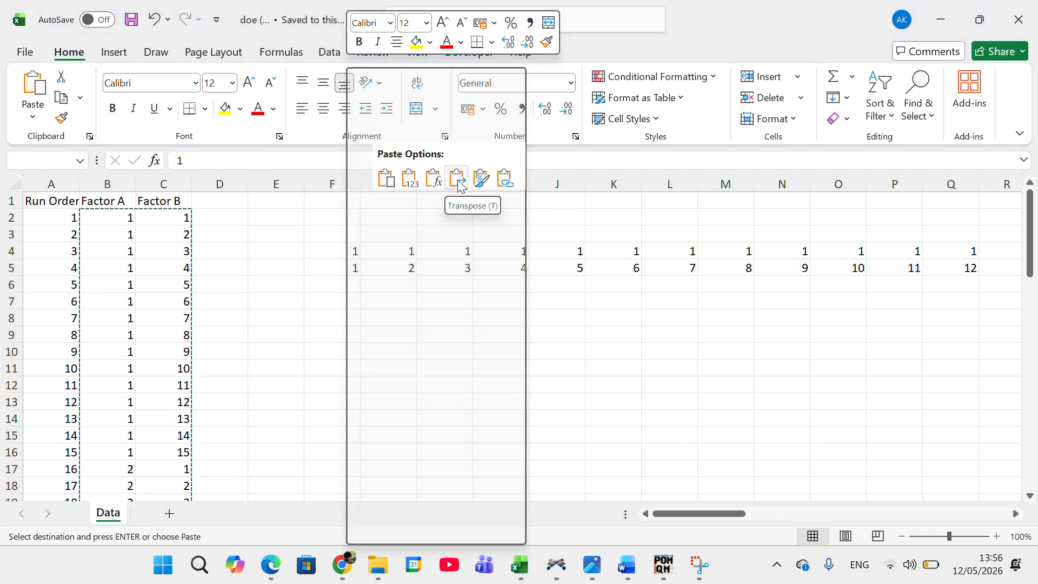
click(458, 186)
Step: Enter the headers Skenario 1 in F3 and Skenario 2 in G3, fitting column F to its text
click(339, 238)
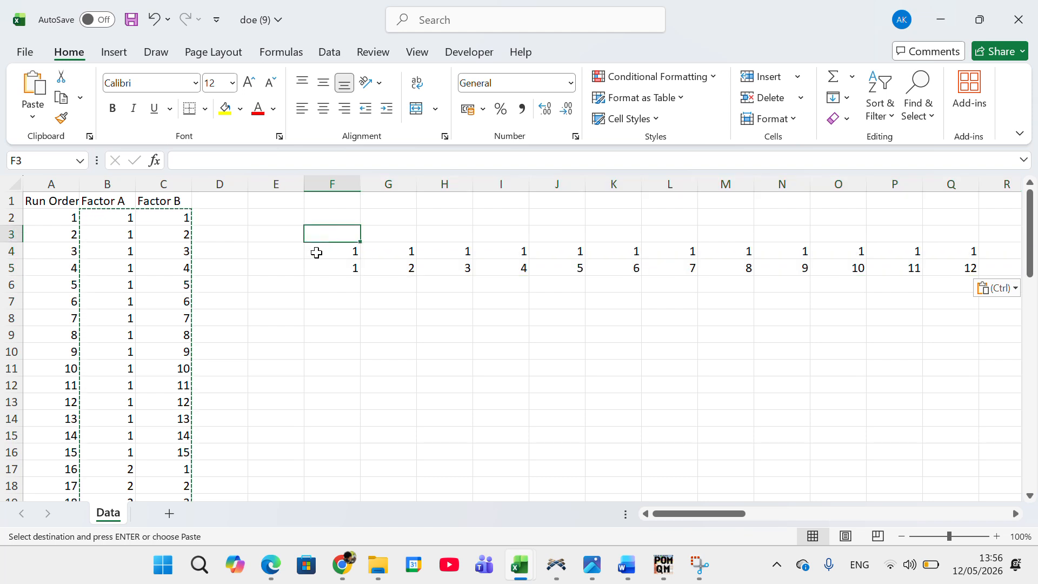
text(Skenario)
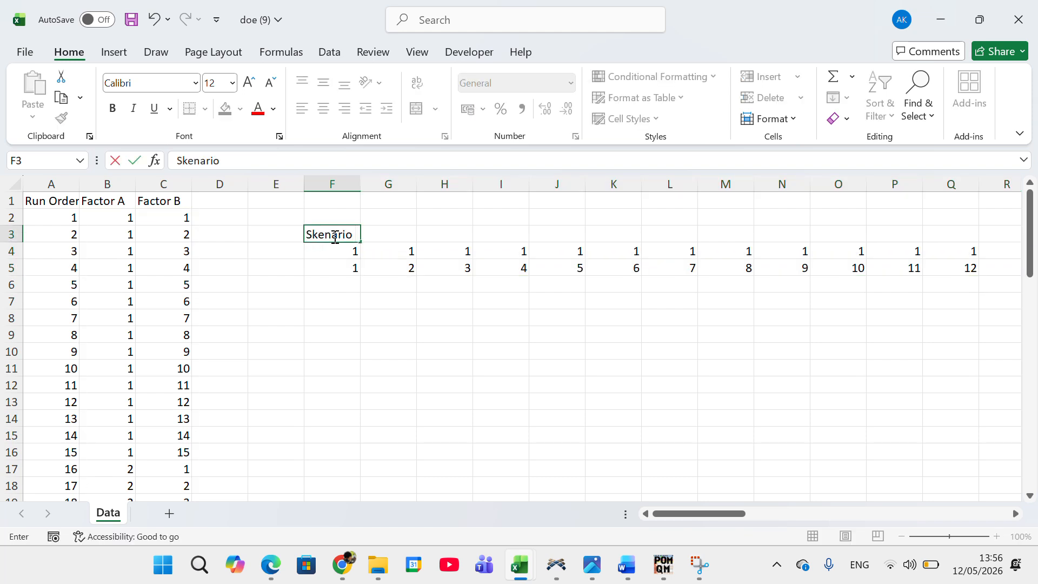
text( 1)
key(Return)
click(335, 236)
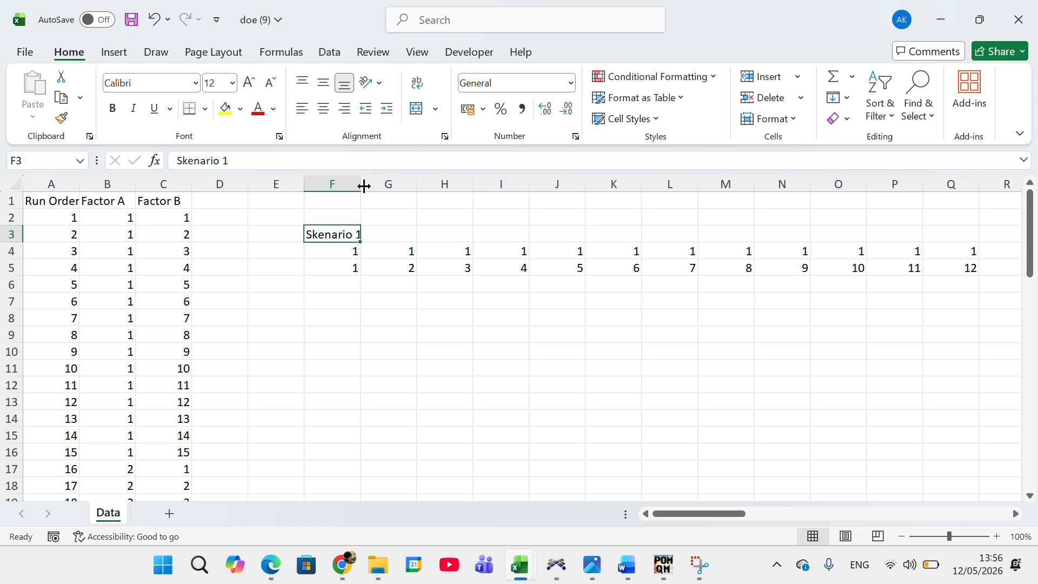
double_click(363, 188)
double_click(392, 233)
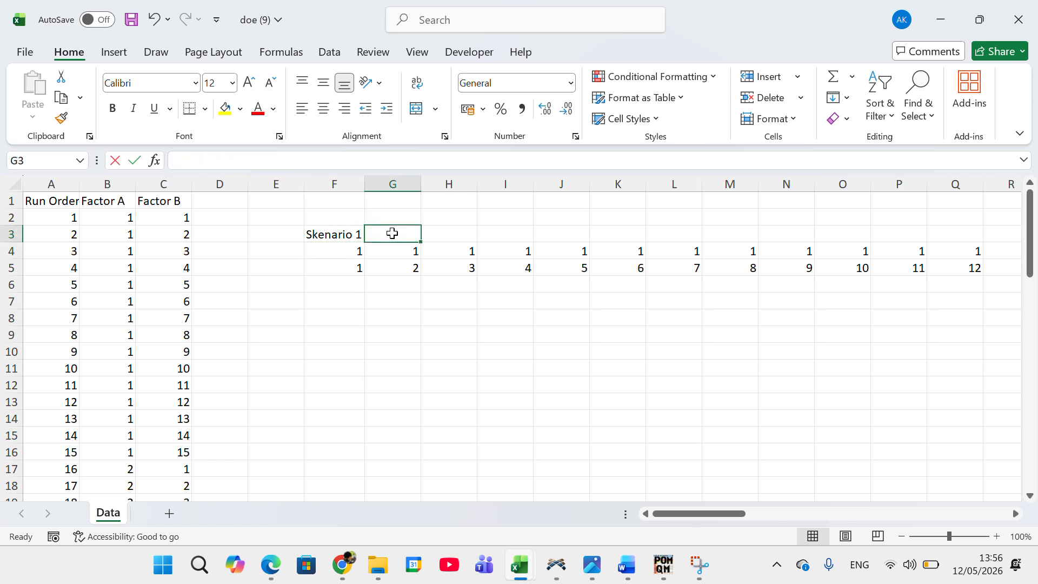
text(Skenario 2)
key(Return)
Step: Fill the header series across row 3 up to Skenario 60 in BM3 and autofit the widths of those columns
drag(349, 234, 790, 243)
drag(930, 233, 909, 233)
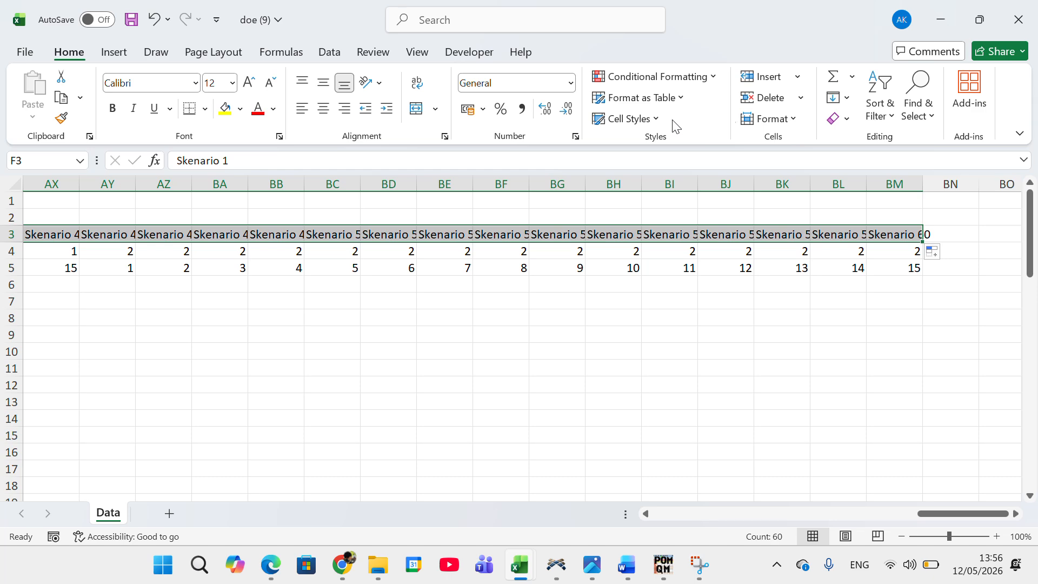
click(773, 119)
click(810, 240)
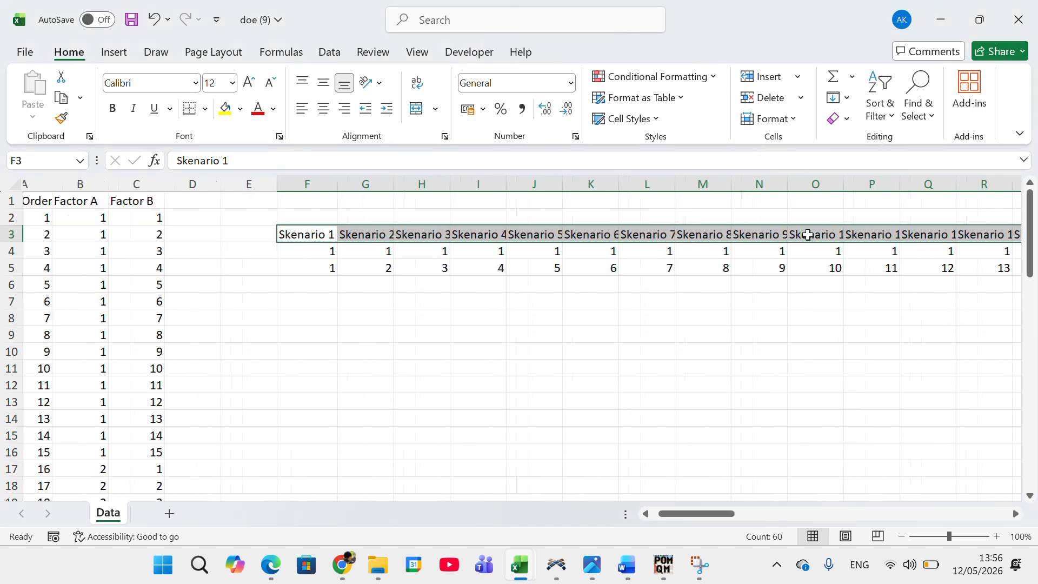
scroll(391, 239, left, 3)
click(374, 256)
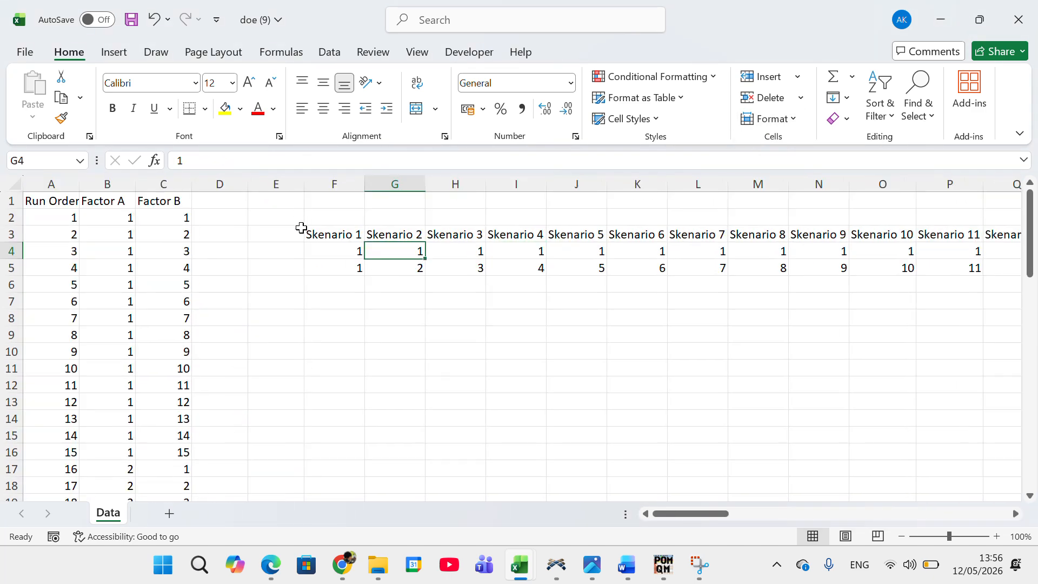
Step: Label the two value rows Pemesanan in E4 and Pengambilan in E5, and autofit column E
click(272, 234)
click(285, 254)
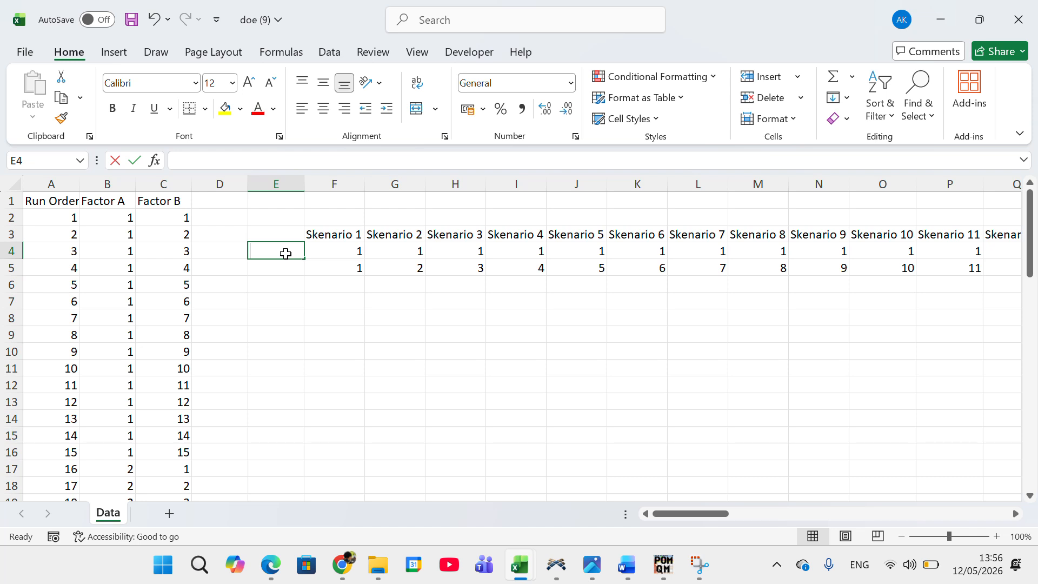
text(Pemesanan)
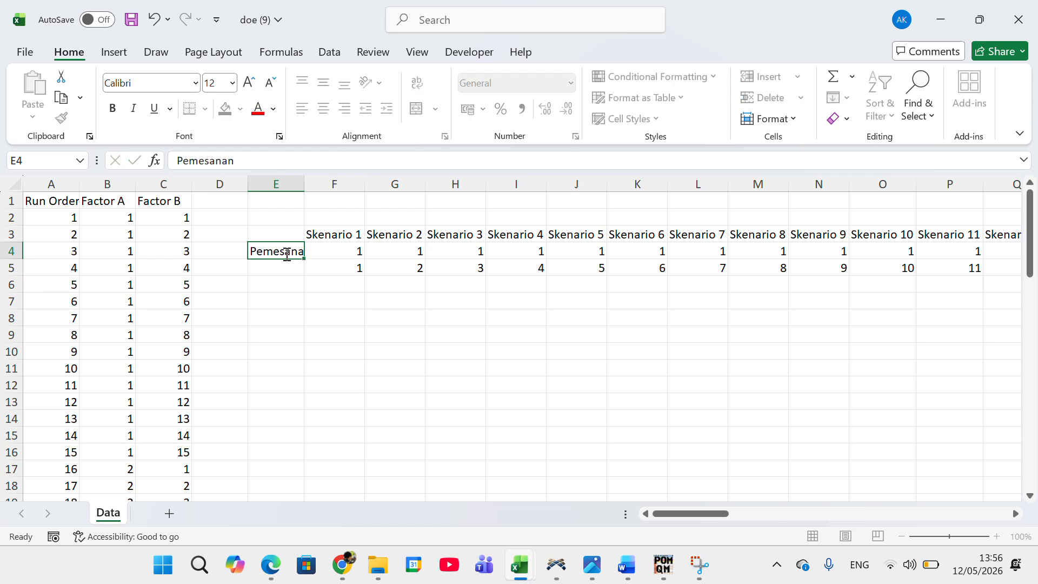
key(Return)
text(Pengambilan)
key(Return)
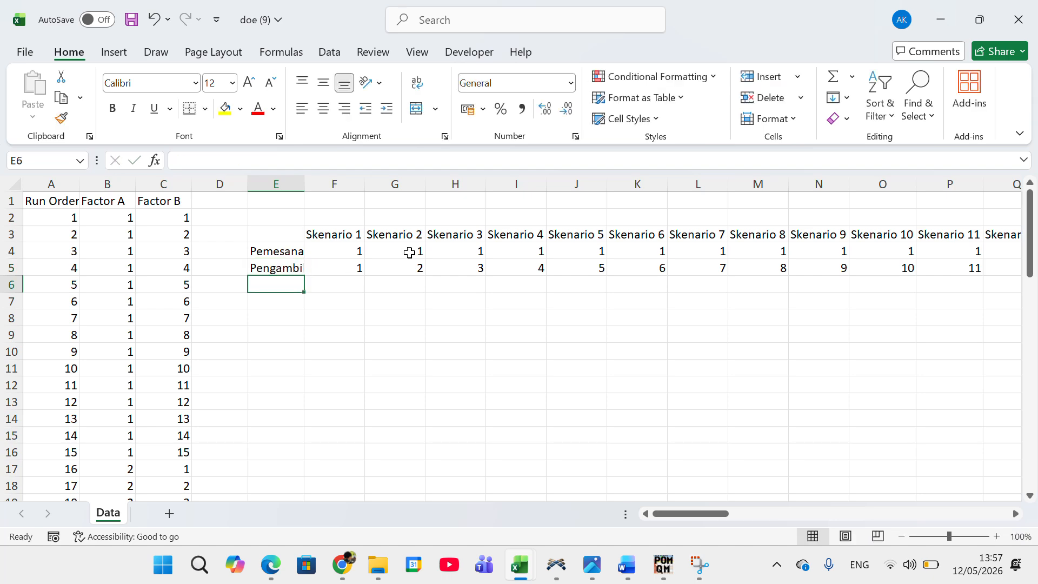
double_click(306, 184)
Step: Copy the Pemesanan and Pengambilan values for Skenario 1 through 60, cells F4:BM5
click(374, 251)
scroll(540, 232, right, 6)
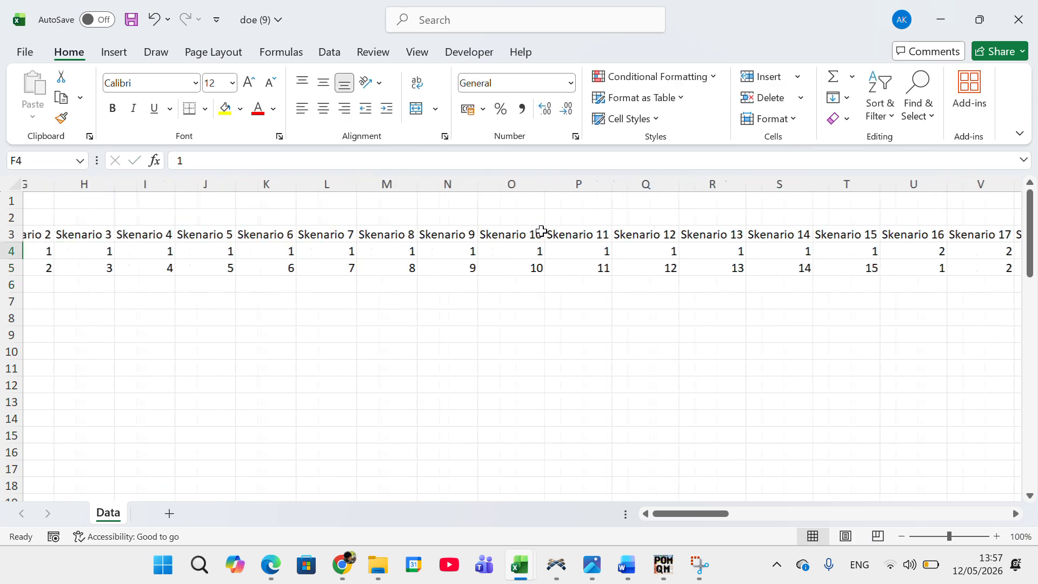
scroll(698, 228, right, 10)
scroll(783, 267, down, 1)
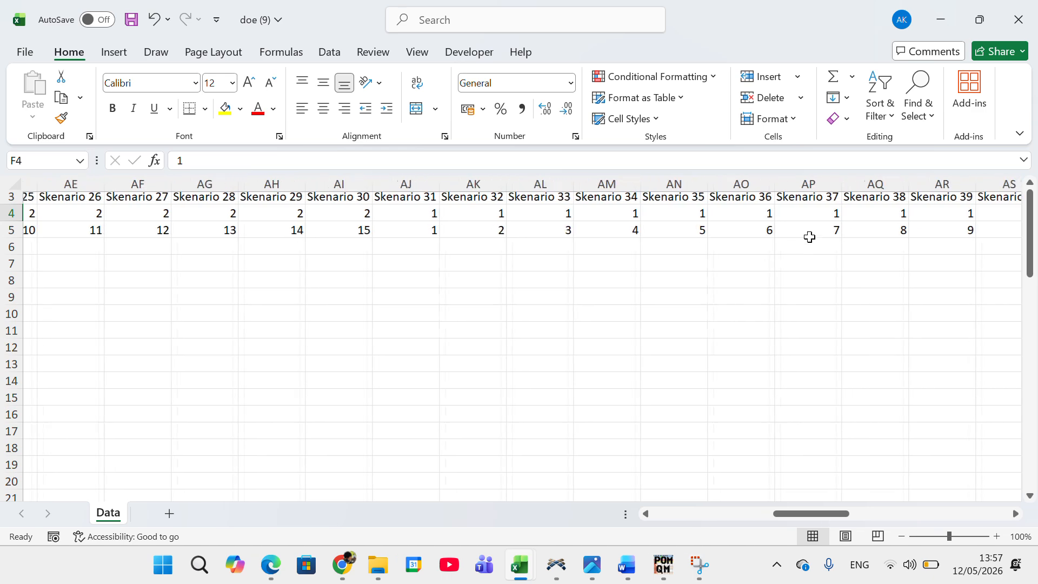
scroll(823, 214, right, 11)
scroll(757, 222, left, 1)
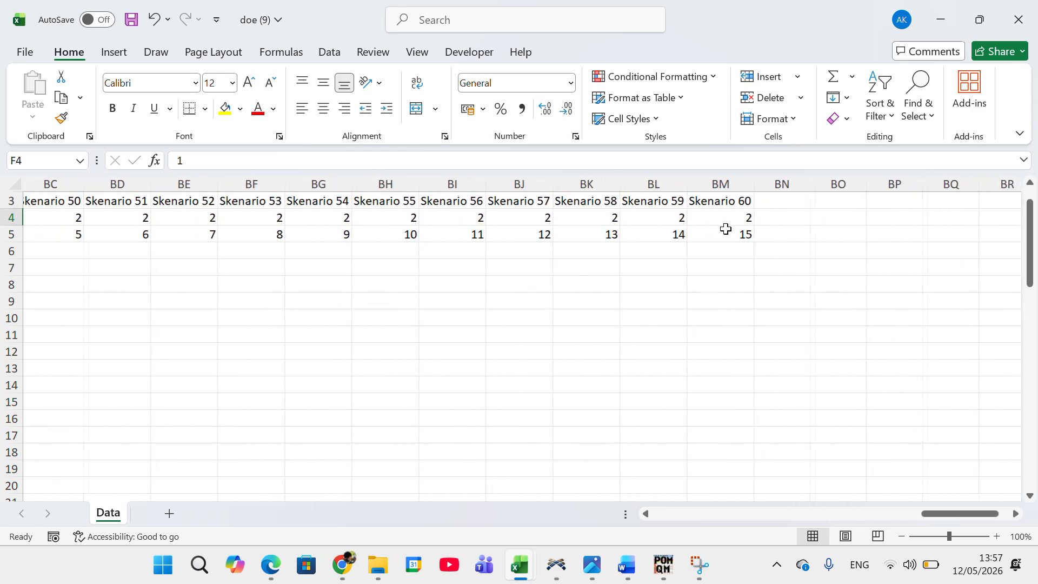
shift+click(735, 236)
key(ctrl+c)
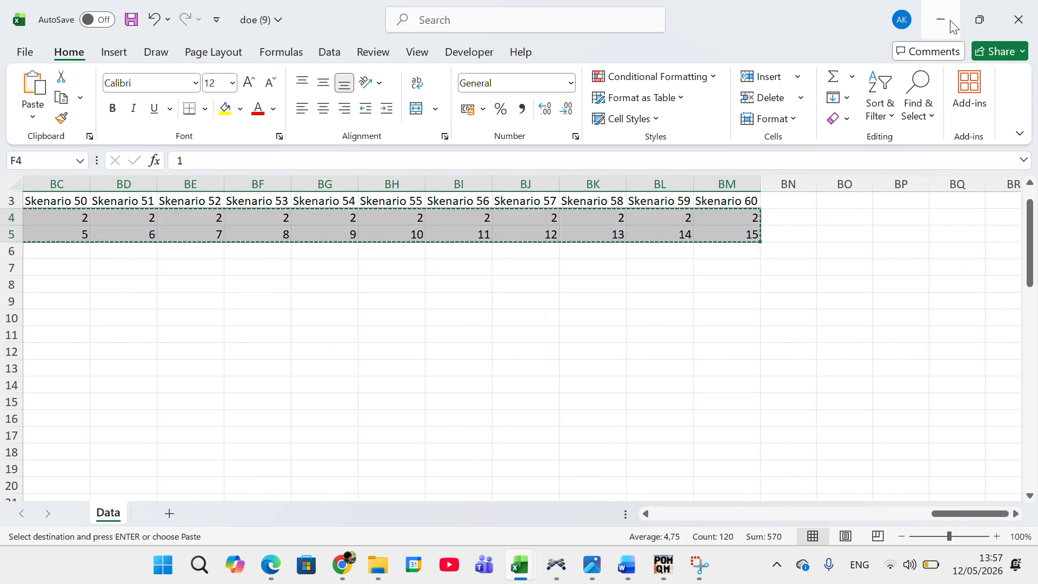
Step: Switch from Excel to FlexSim and maximize the Simulation Experiment Control window
click(941, 19)
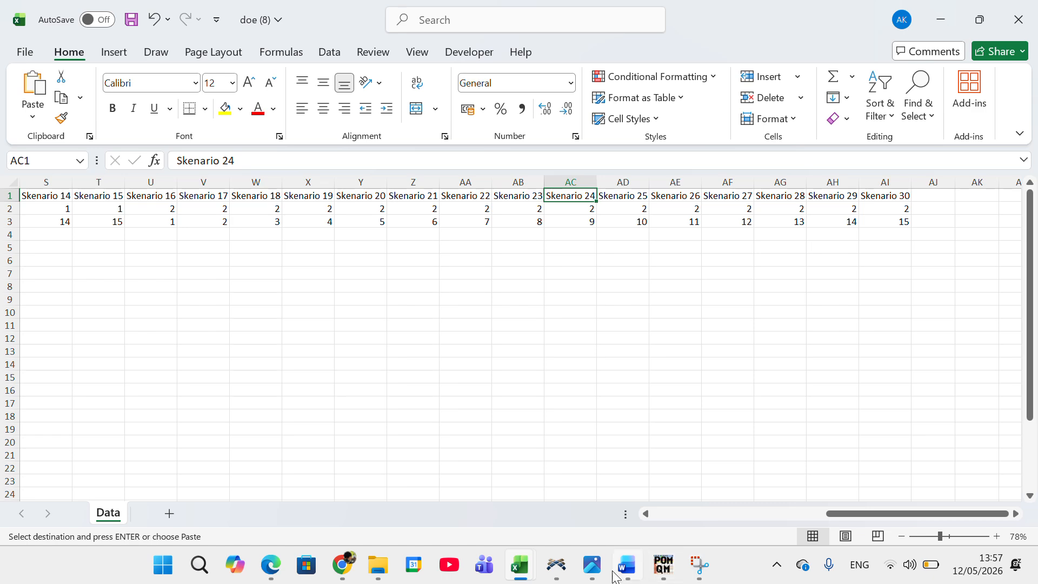
click(557, 564)
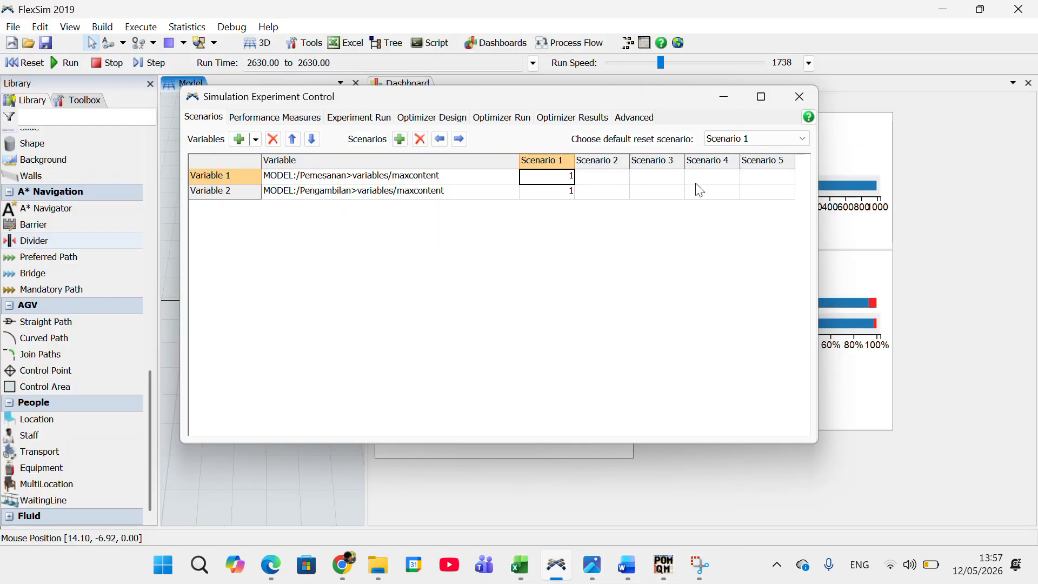
click(760, 178)
click(761, 97)
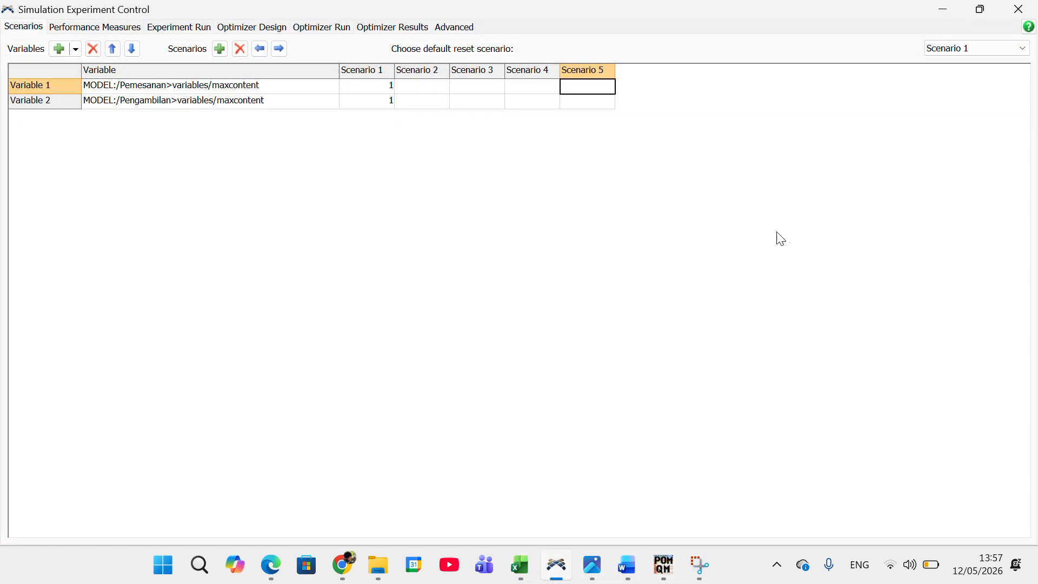
Step: Add empty scenarios to the experiment's scenario table until it extends to Scenario 66
double_click(218, 48)
triple_click(218, 48)
triple_click(218, 48)
triple_click(218, 49)
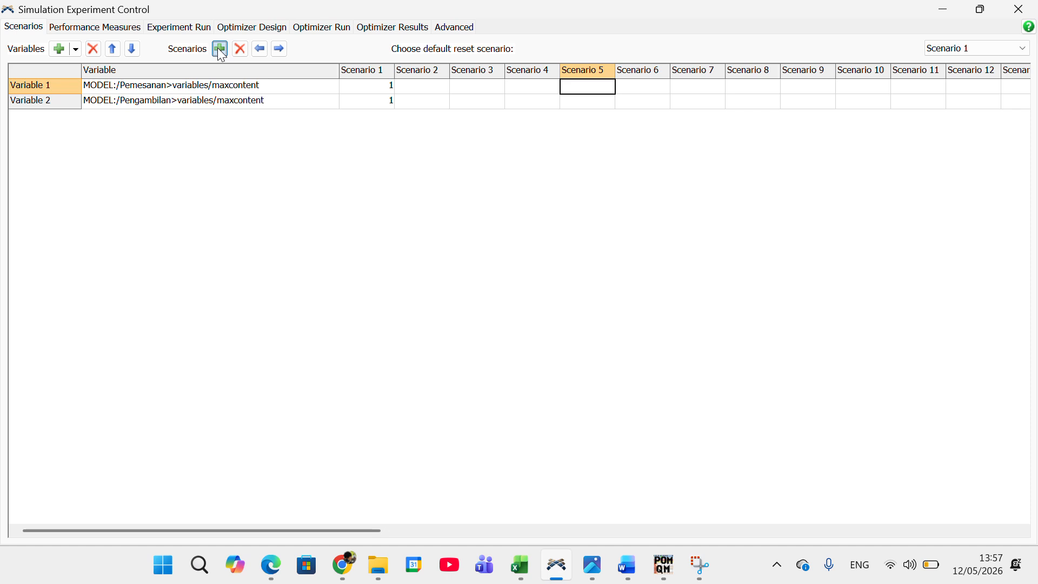
click(327, 532)
drag(300, 530, 776, 546)
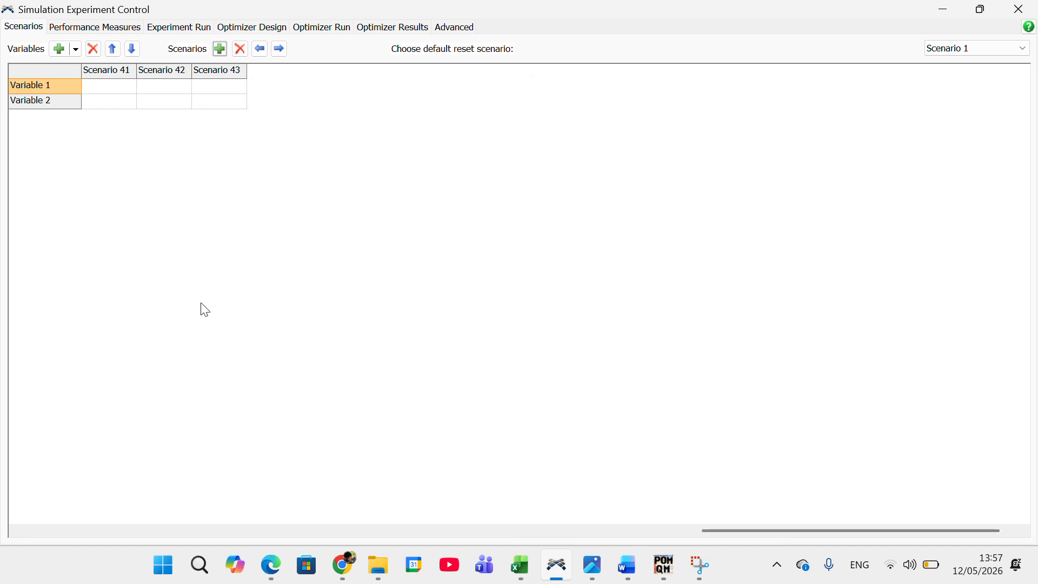
click(221, 49)
click(221, 49)
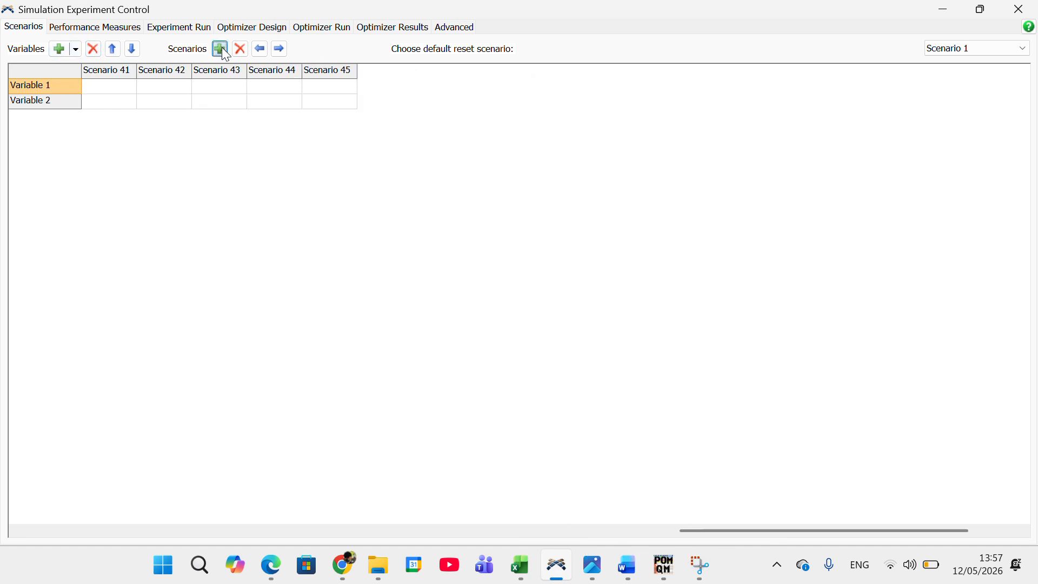
click(221, 49)
click(221, 49)
click(220, 49)
click(221, 49)
click(220, 49)
click(221, 49)
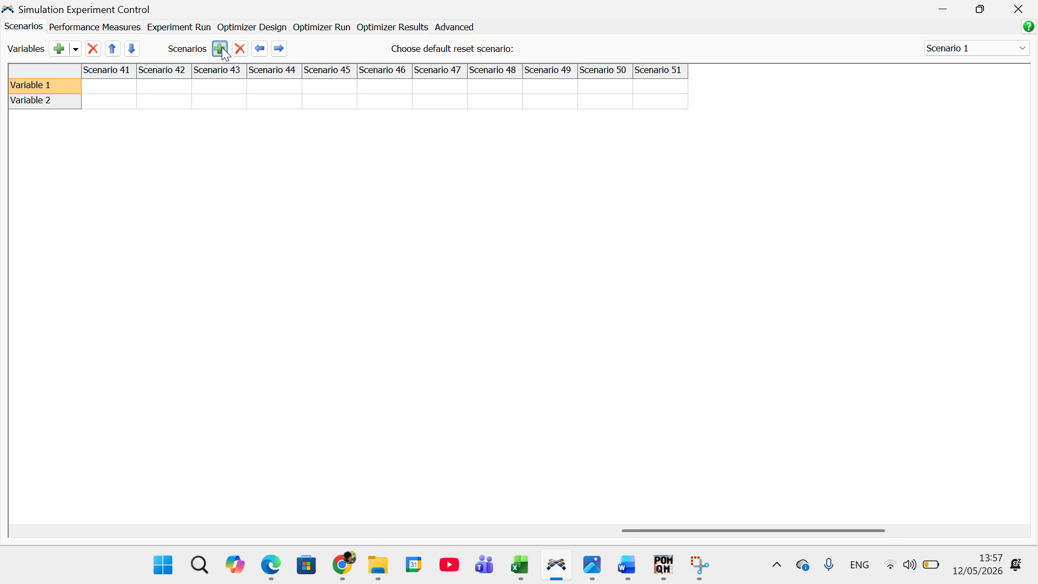
click(221, 50)
click(221, 49)
click(220, 49)
click(221, 49)
click(221, 49)
click(220, 49)
click(221, 49)
click(221, 49)
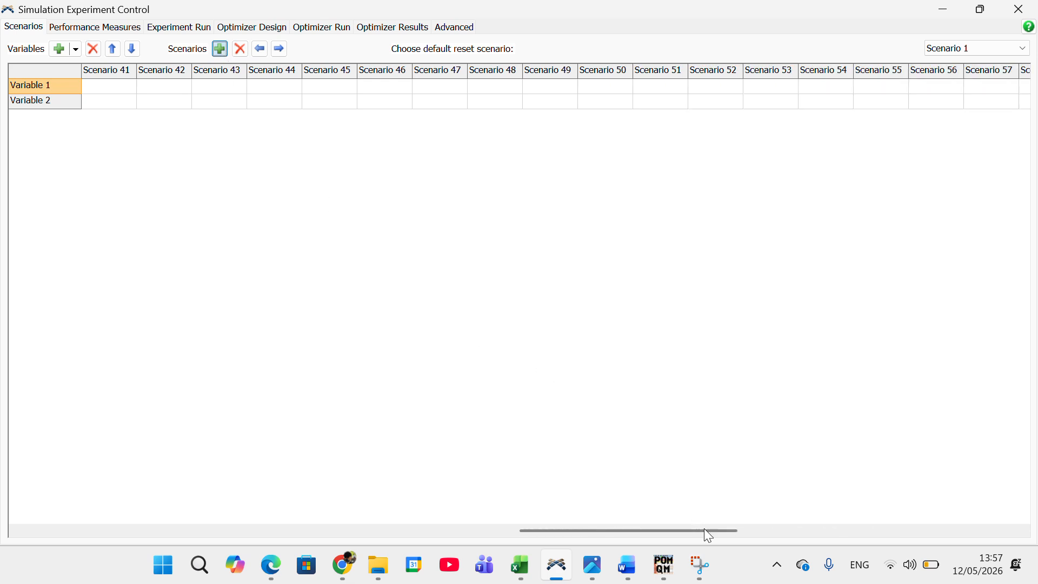
drag(705, 529, 829, 530)
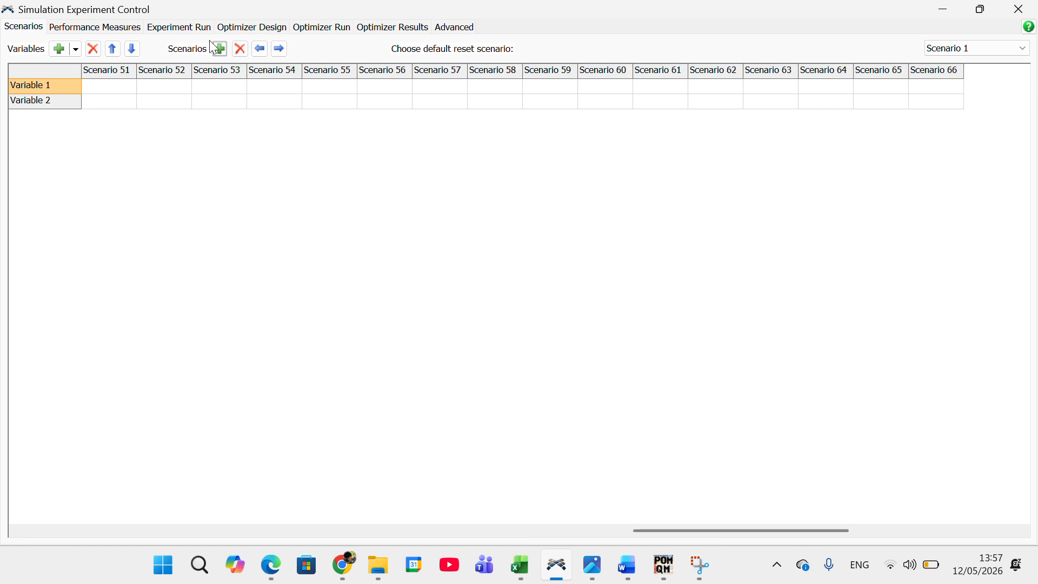
Step: Delete the surplus scenarios until the scenario table ends at Scenario 60
click(242, 54)
click(241, 53)
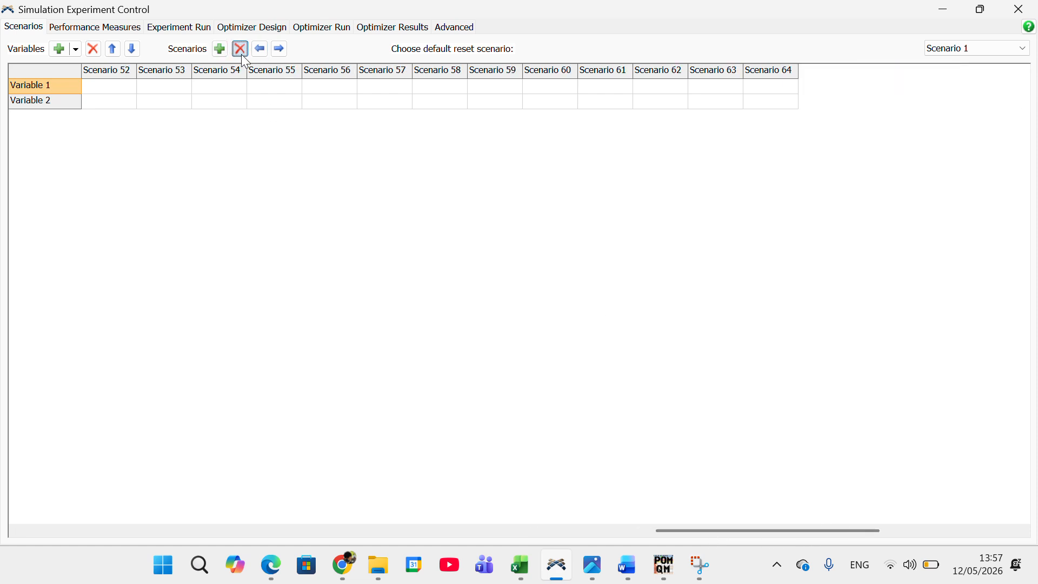
click(241, 54)
click(241, 54)
click(242, 54)
click(241, 54)
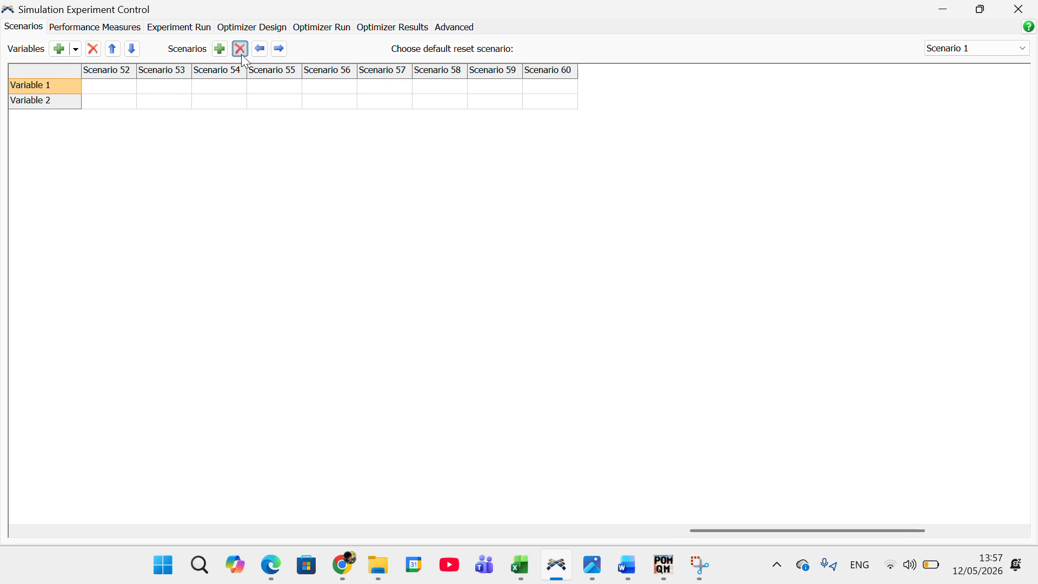
Step: Paste the copied Pemesanan and Pengambilan values from Scenario 1 onward, and choose Scenario 1 as the default reset scenario
drag(826, 532, 82, 439)
mouse_move(385, 87)
mouse_down()
mouse_move(391, 106)
mouse_move(388, 93)
mouse_up()
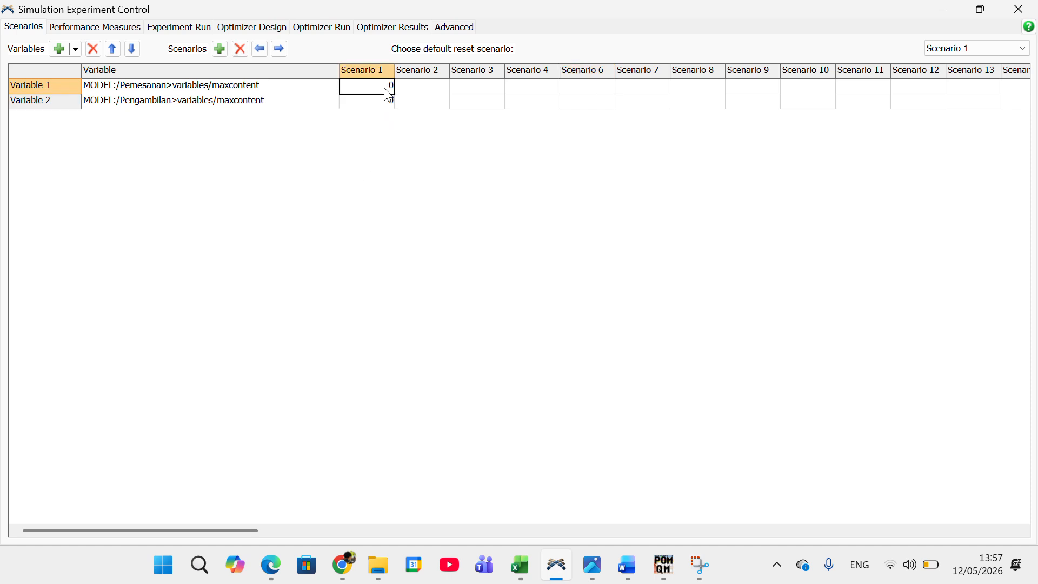
key(ctrl+v)
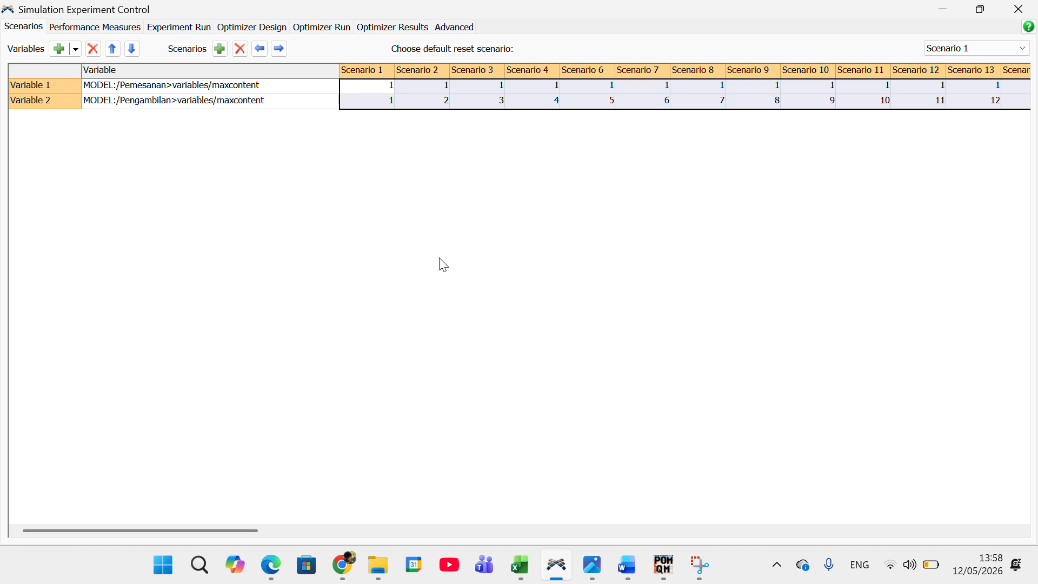
click(372, 87)
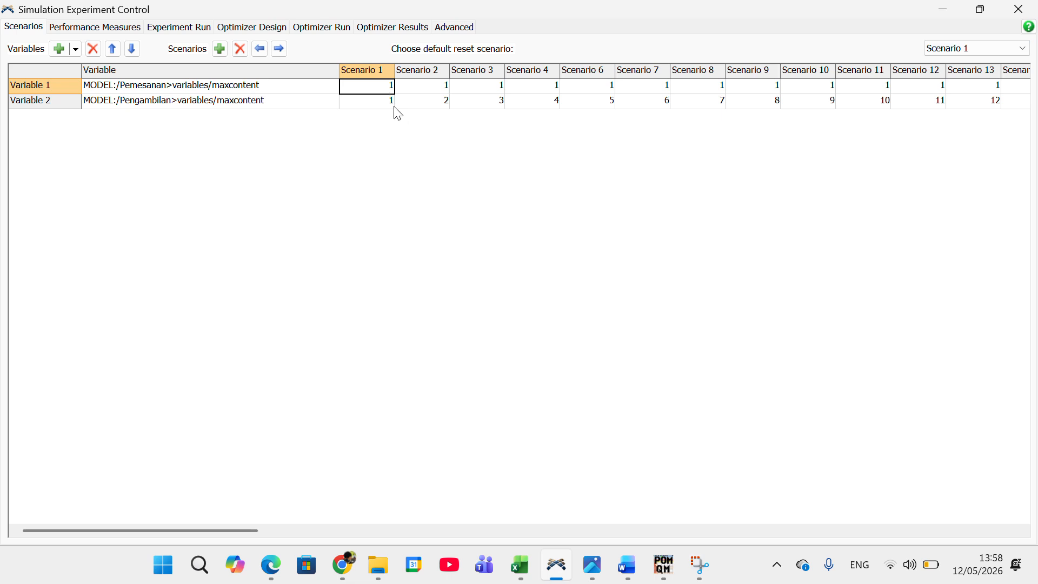
click(974, 47)
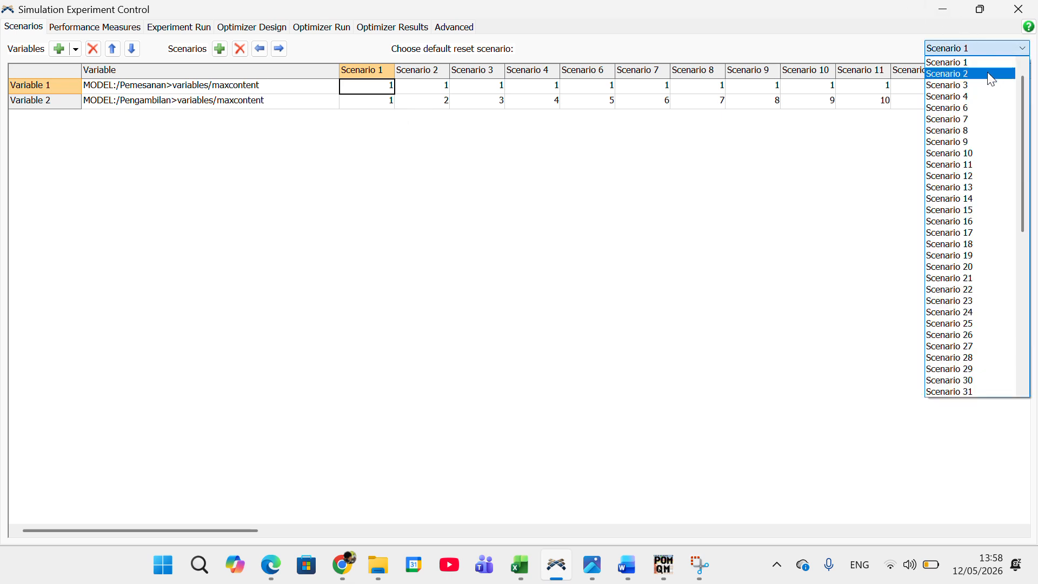
click(986, 66)
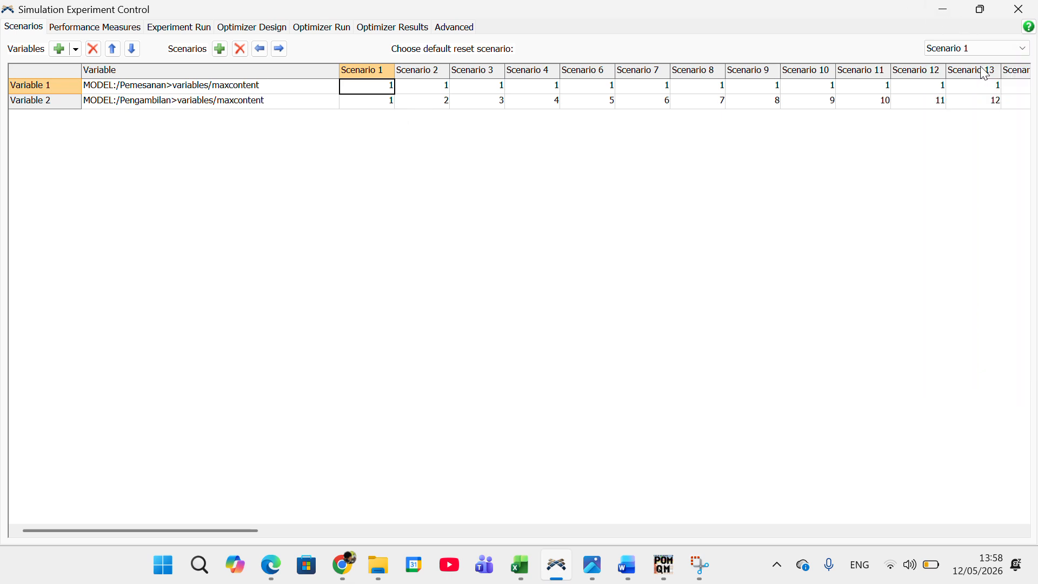
Step: Add a standard performance measure to the experiment and name it Input Sistem
click(170, 28)
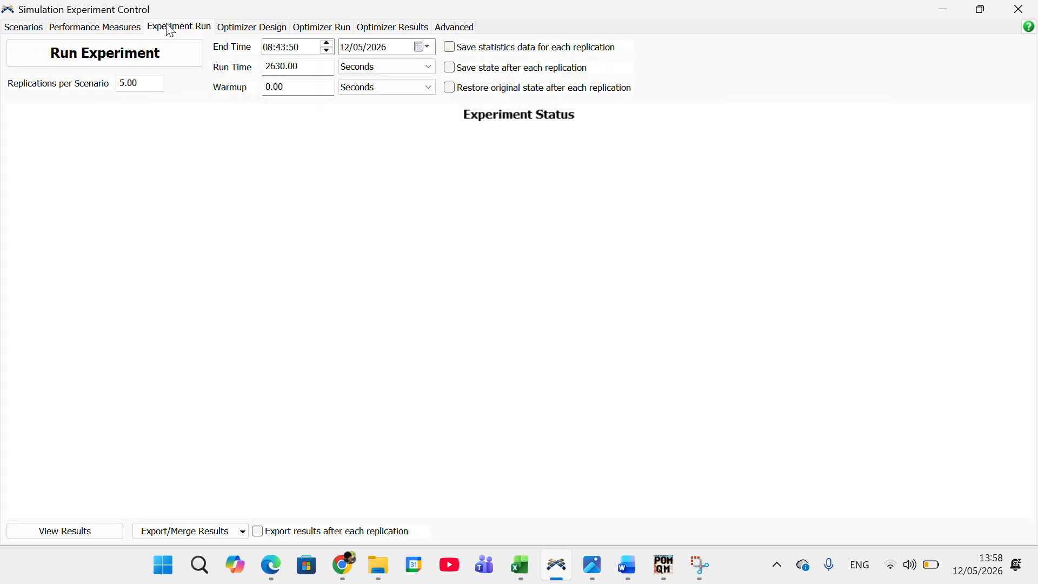
click(108, 28)
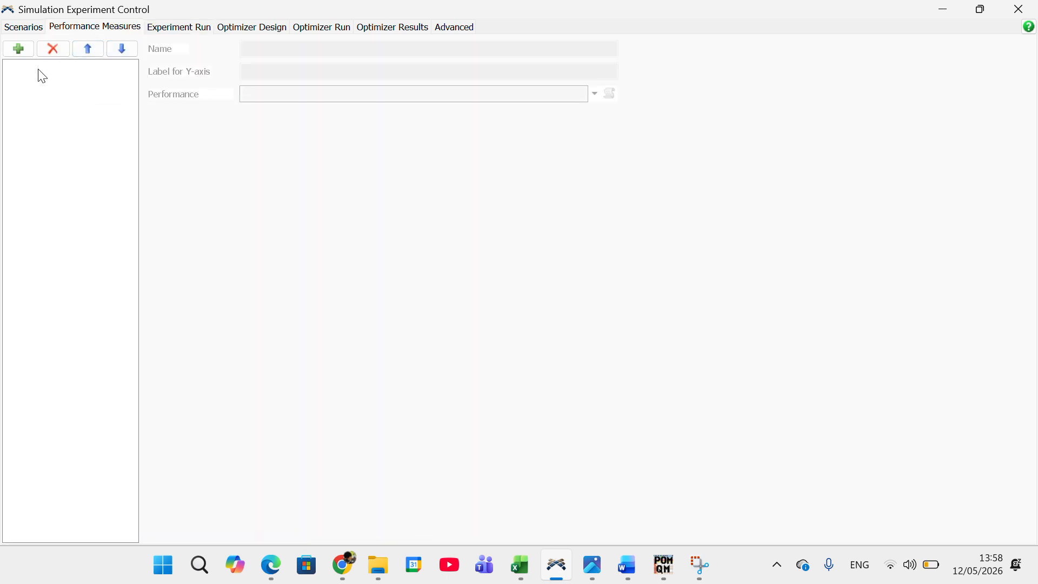
click(21, 53)
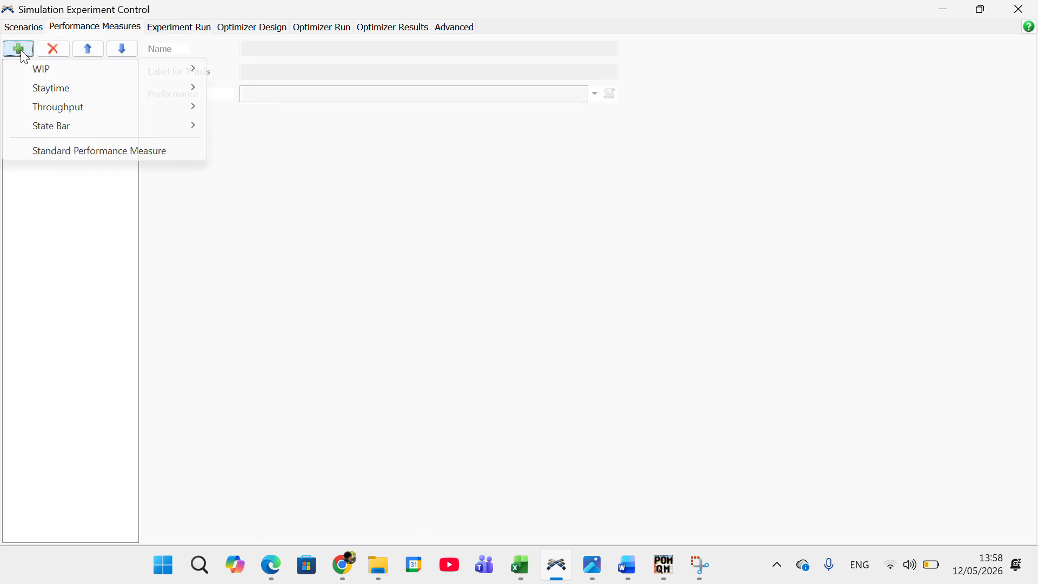
click(70, 151)
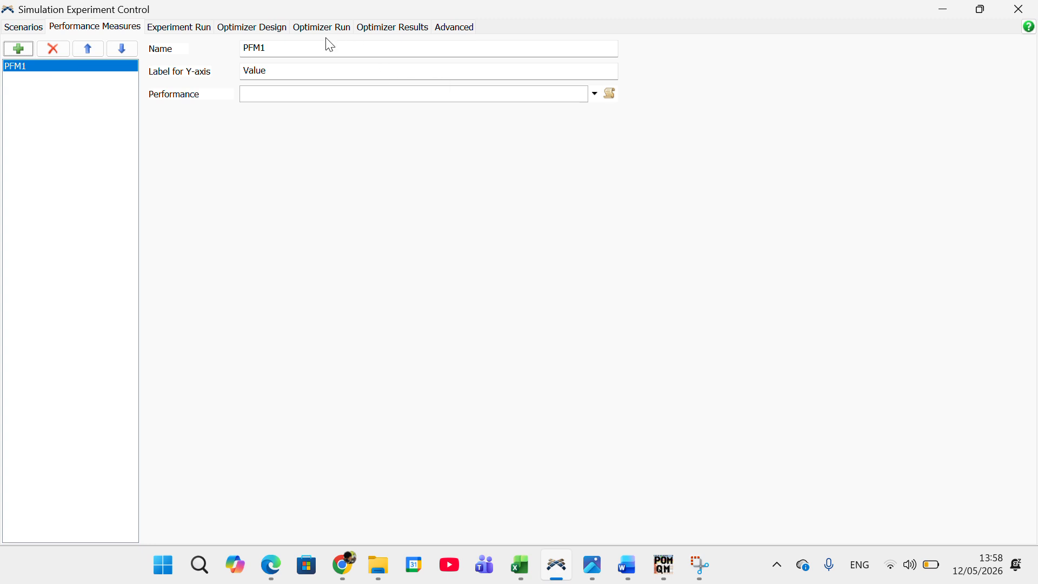
double_click(239, 42)
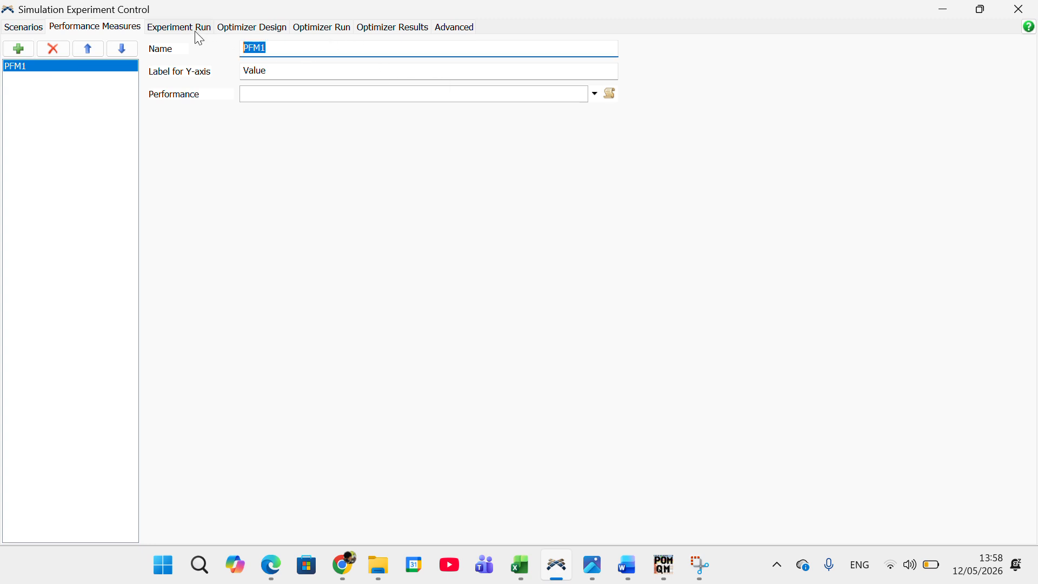
text(Ino)
key(BackSpace)
key(BackSpace)
key(BackSpace)
key(BackSpace)
key(BackSpace)
text(Input Ssi)
click(293, 99)
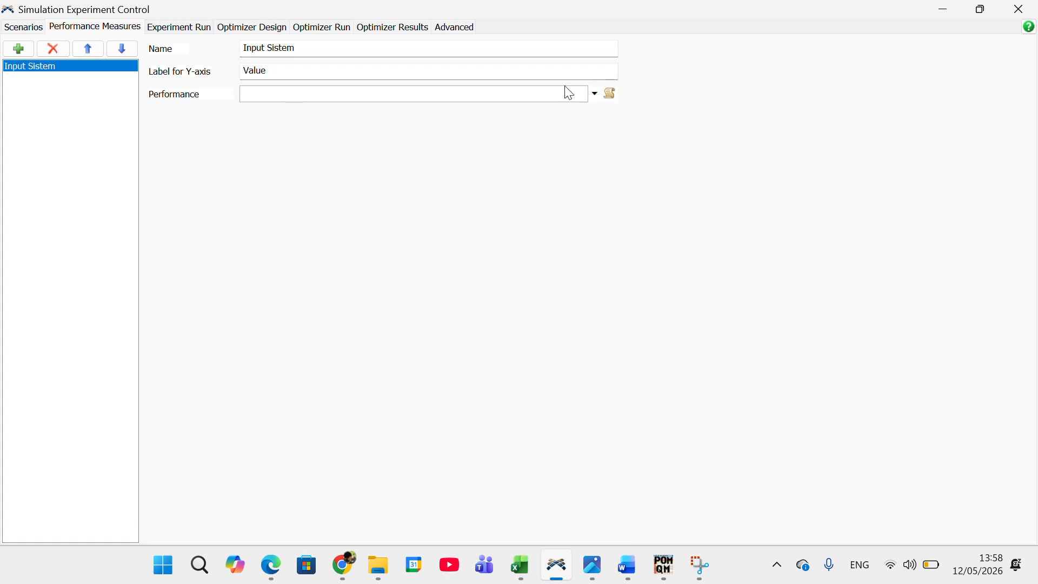
Step: Set the Input Sistem measure to Statistic by individual object, using the Output of the source Waktu Antar Kedatangan
click(595, 94)
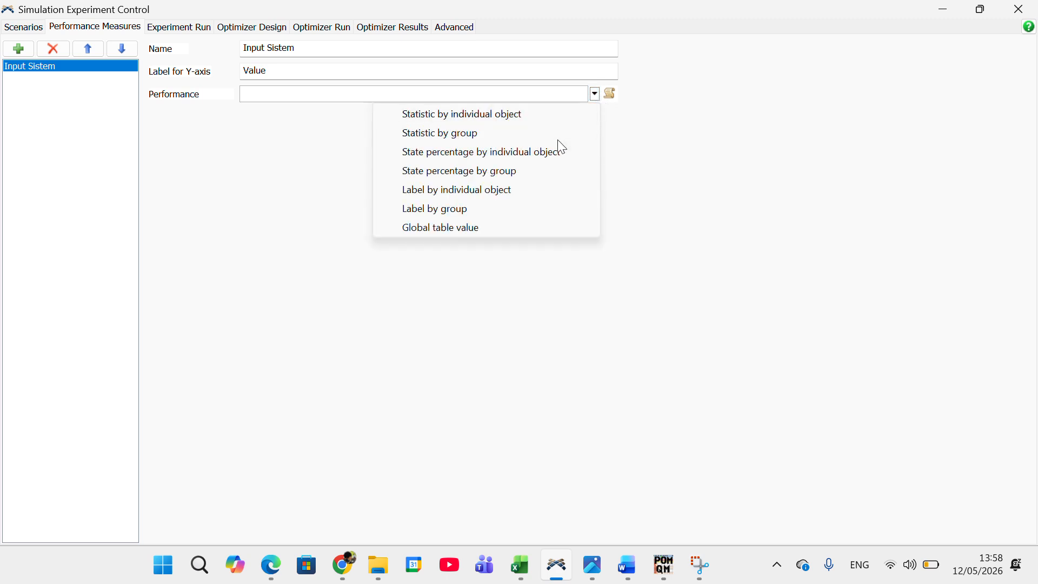
click(513, 118)
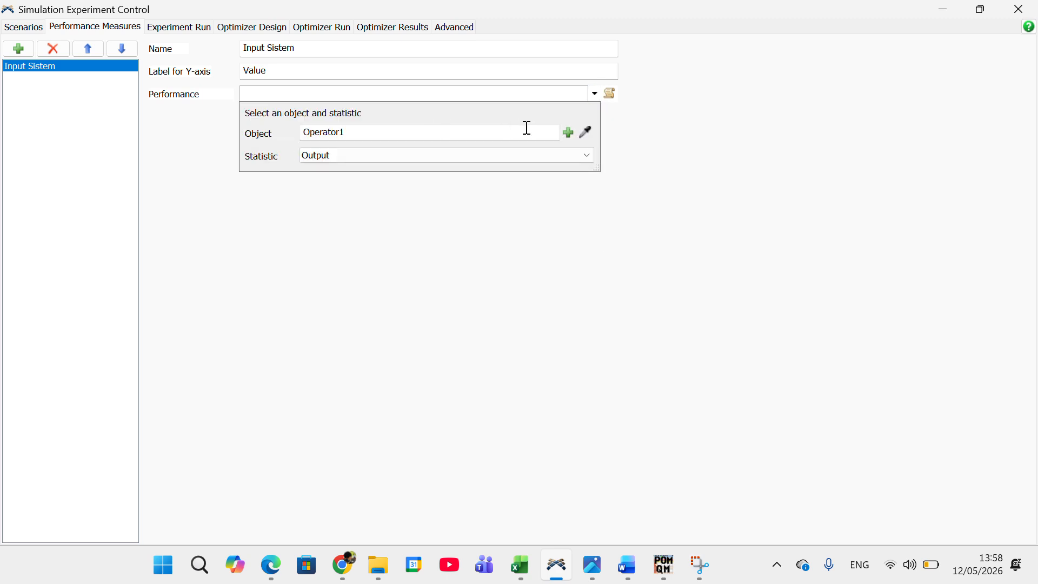
click(569, 134)
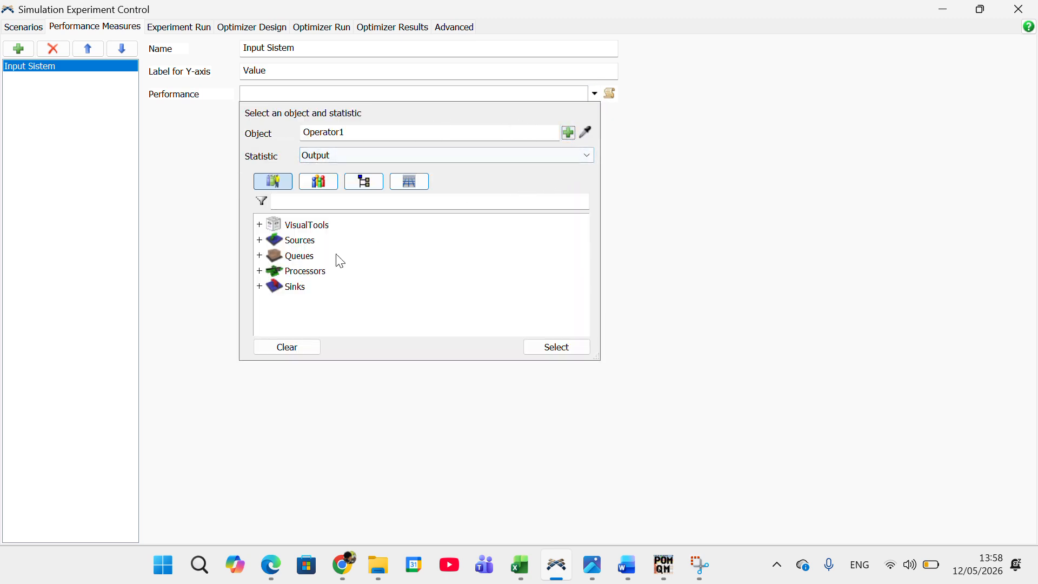
double_click(293, 241)
click(328, 259)
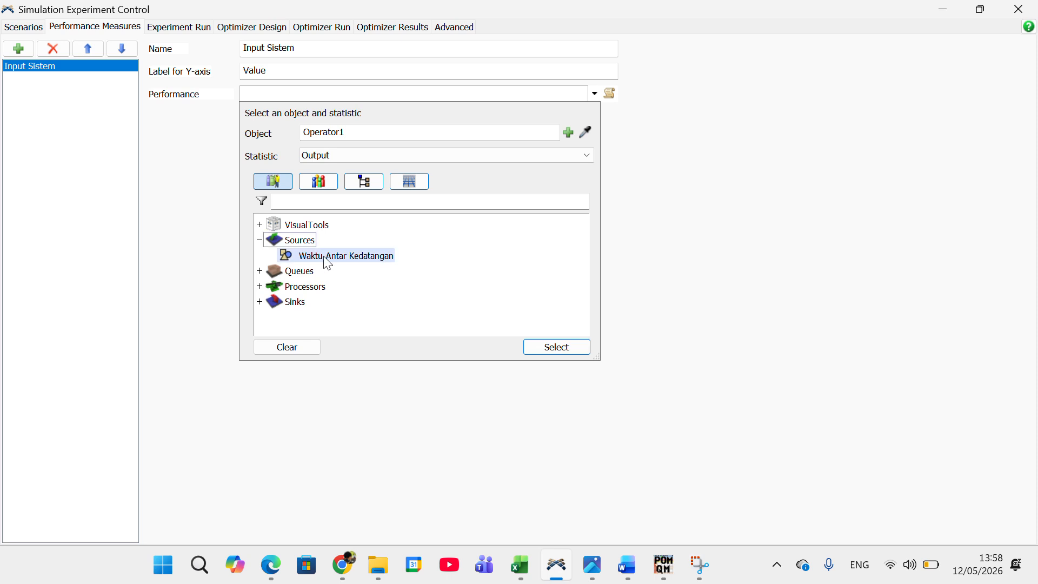
click(572, 353)
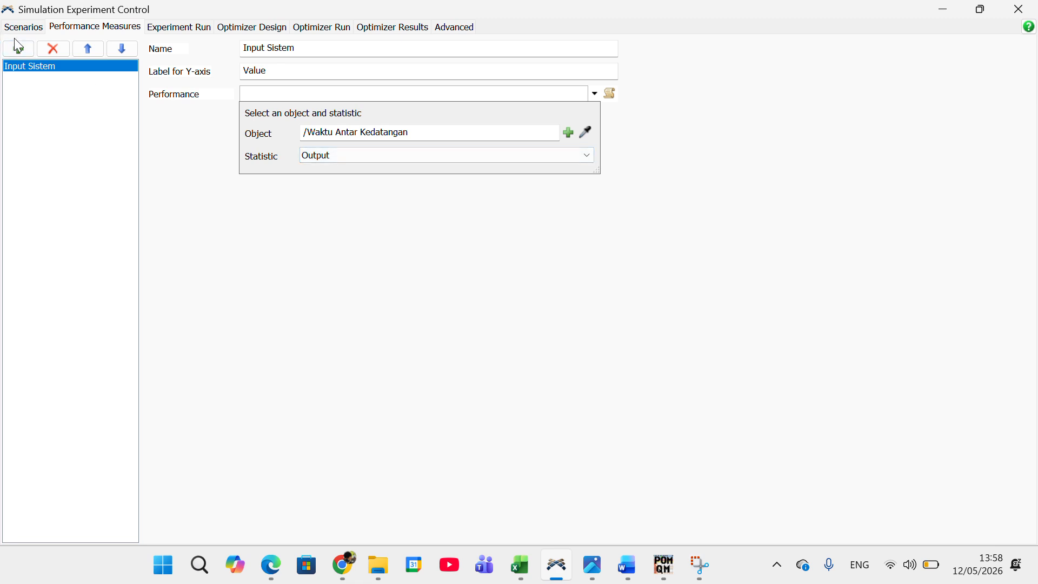
Step: Add a second standard performance measure and name it Output
click(21, 50)
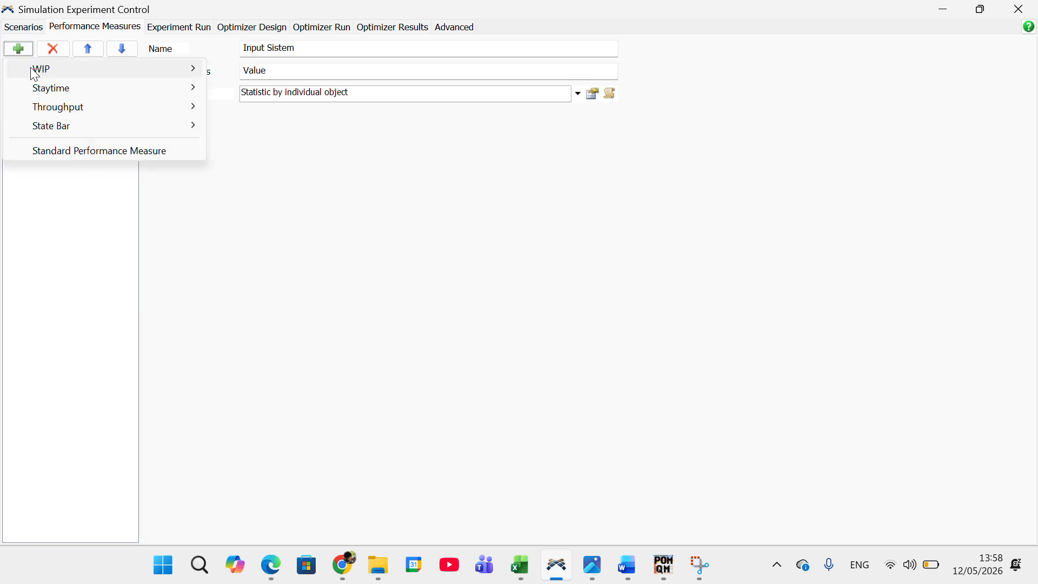
click(79, 154)
double_click(258, 47)
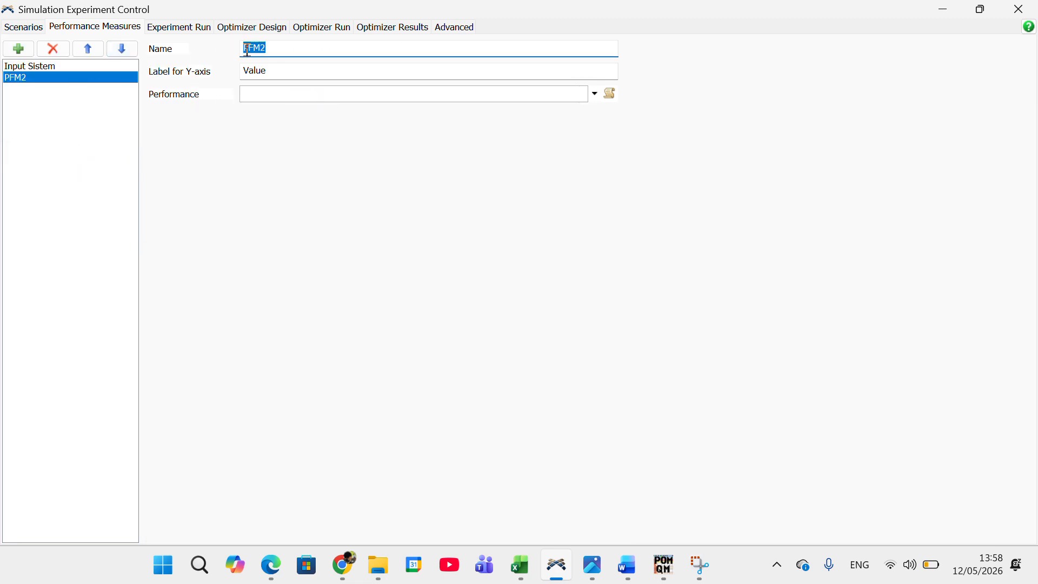
text(Output)
Step: Set the Output measure to Statistic by individual object, using the Input statistic of the sink Selesai
click(595, 94)
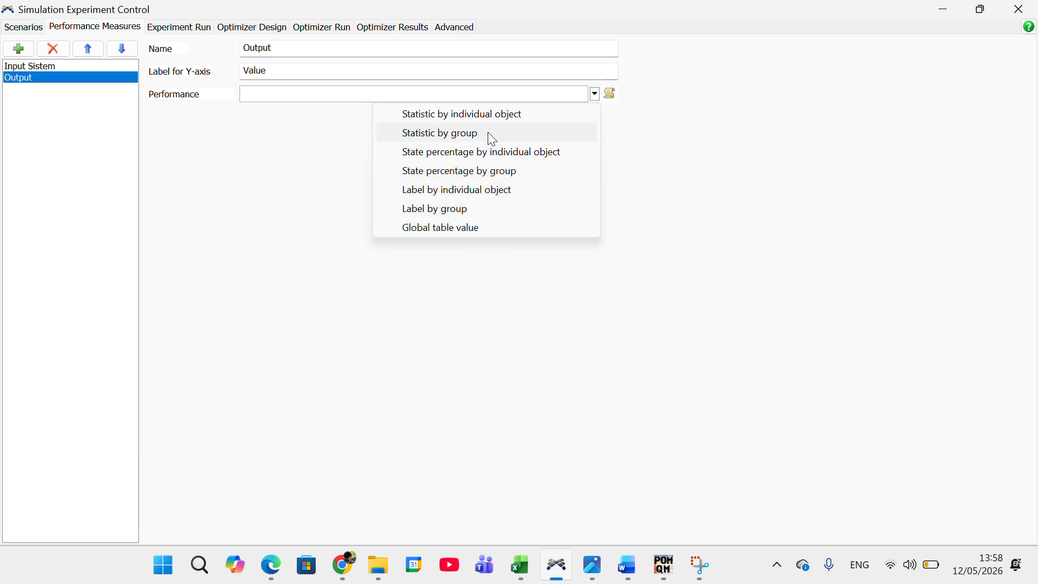
click(484, 118)
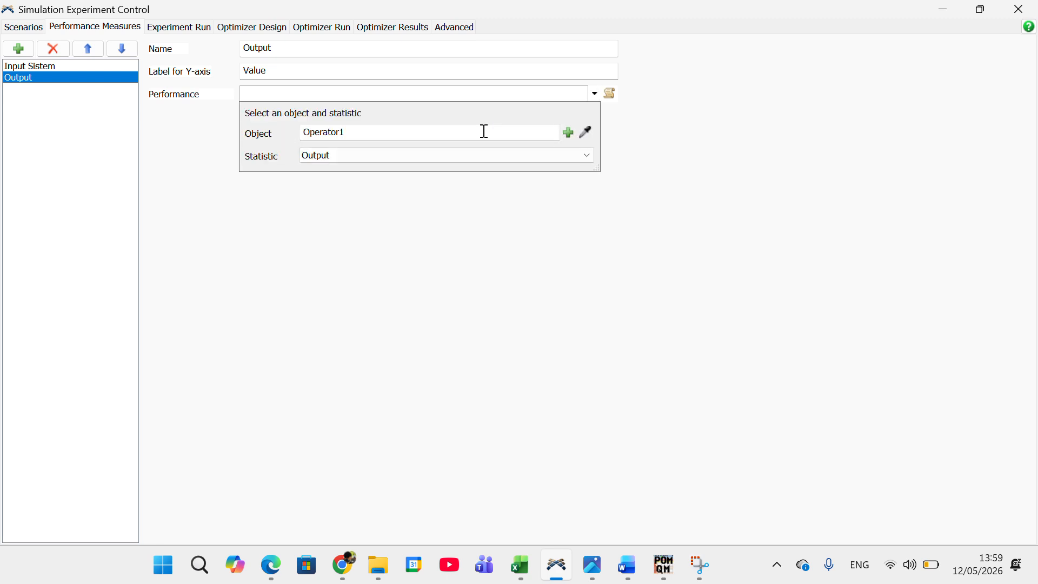
click(568, 133)
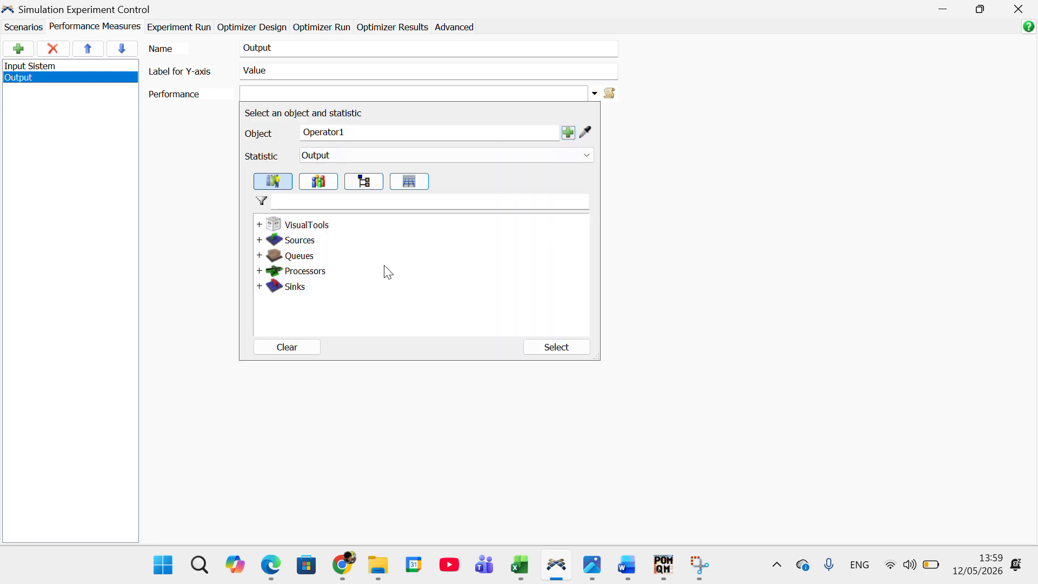
double_click(288, 288)
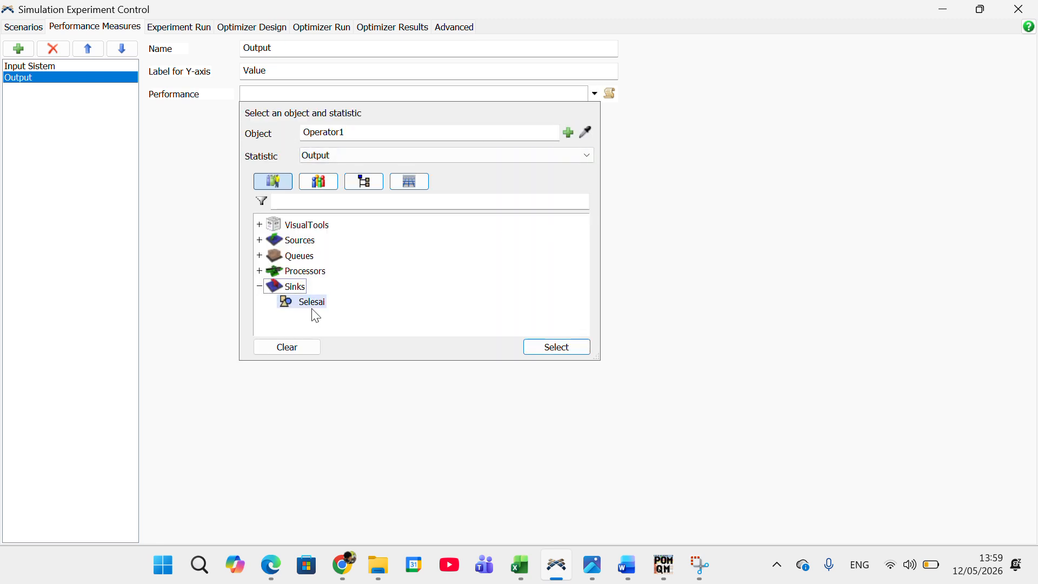
click(549, 351)
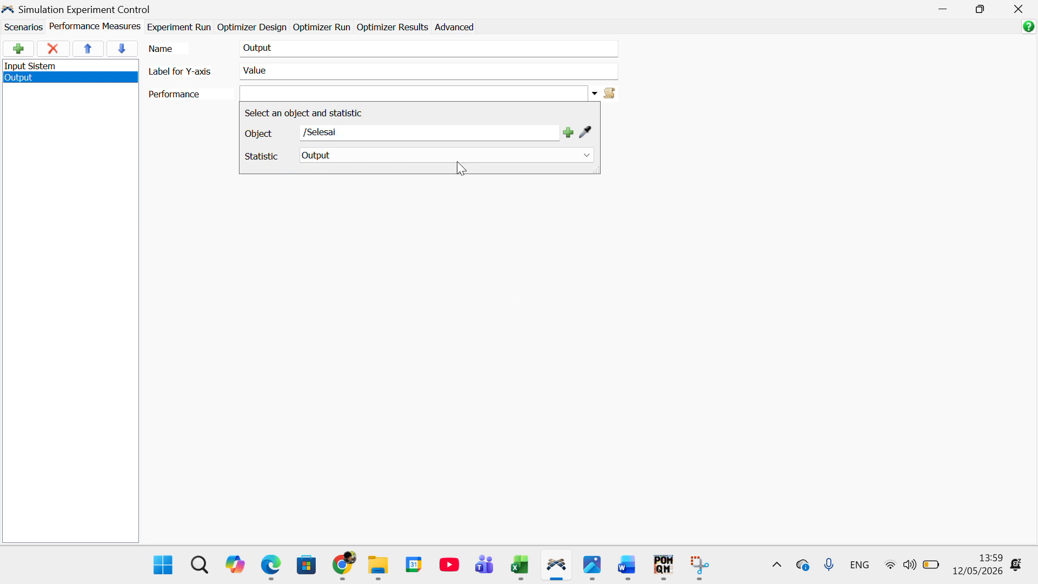
click(456, 158)
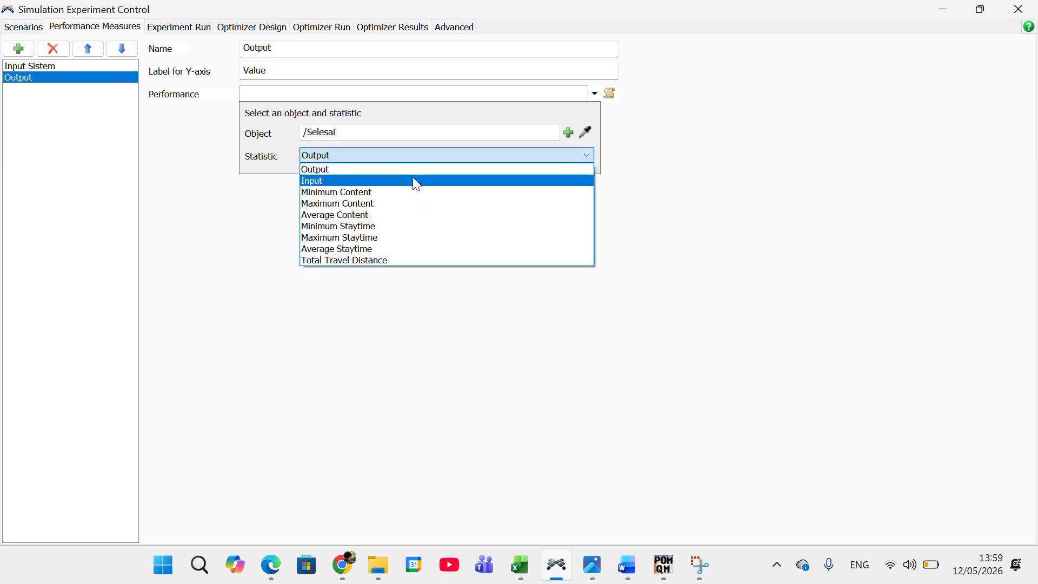
click(413, 181)
click(452, 130)
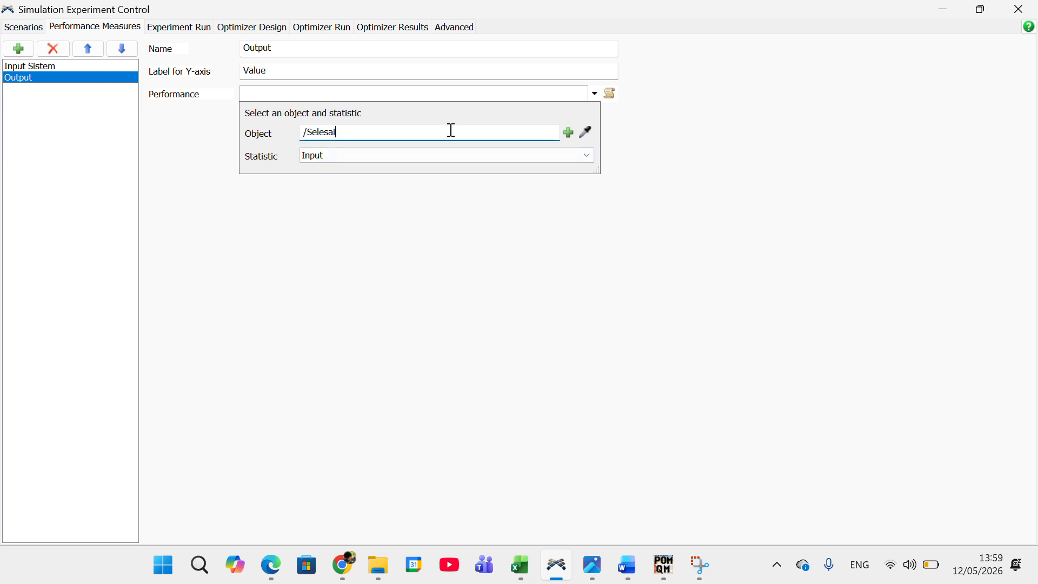
click(570, 136)
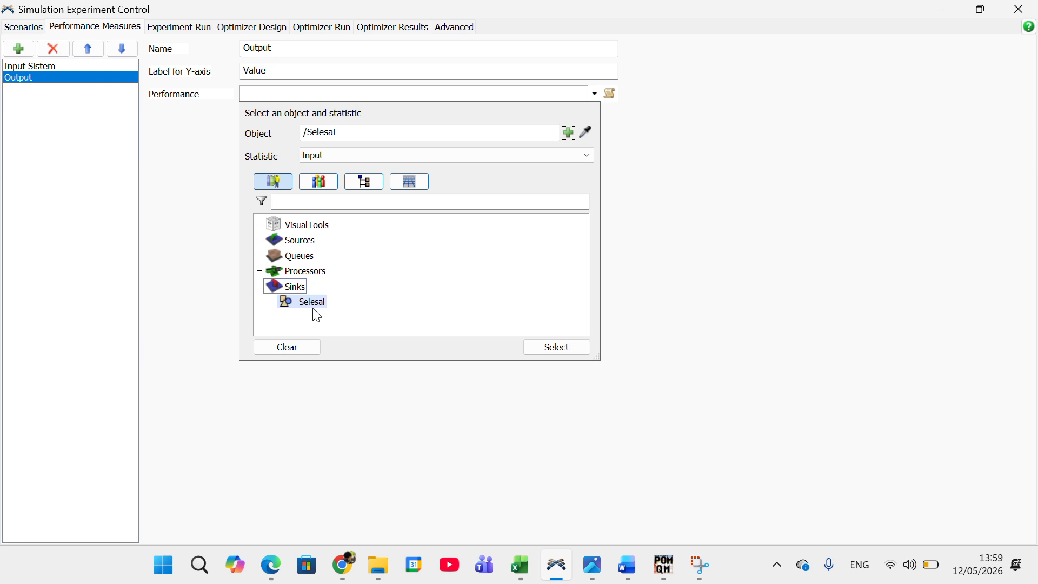
click(583, 345)
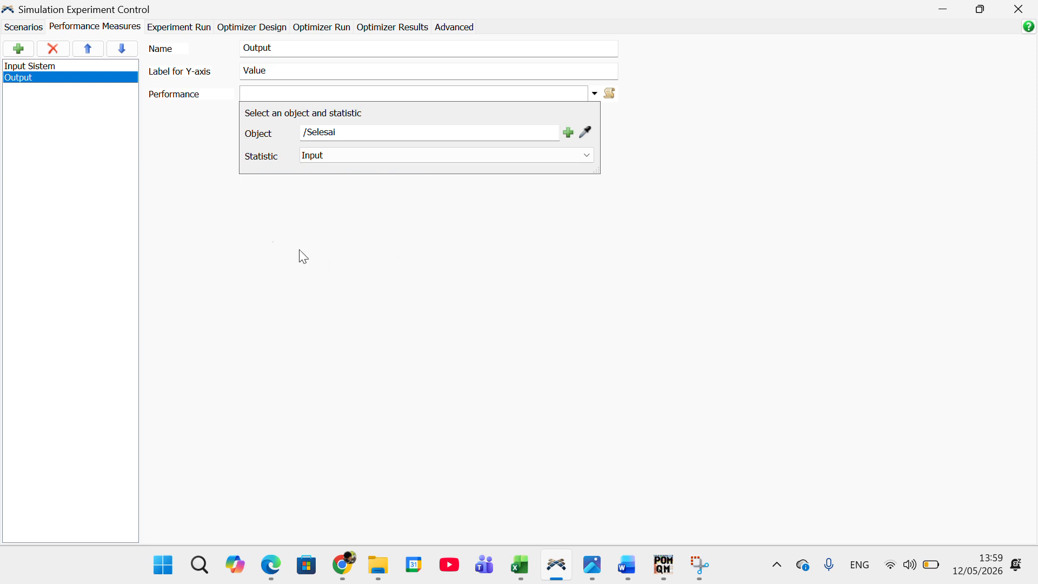
click(263, 248)
Step: Add performance measures for the average WIP and for the average of AvgStaytime
click(20, 49)
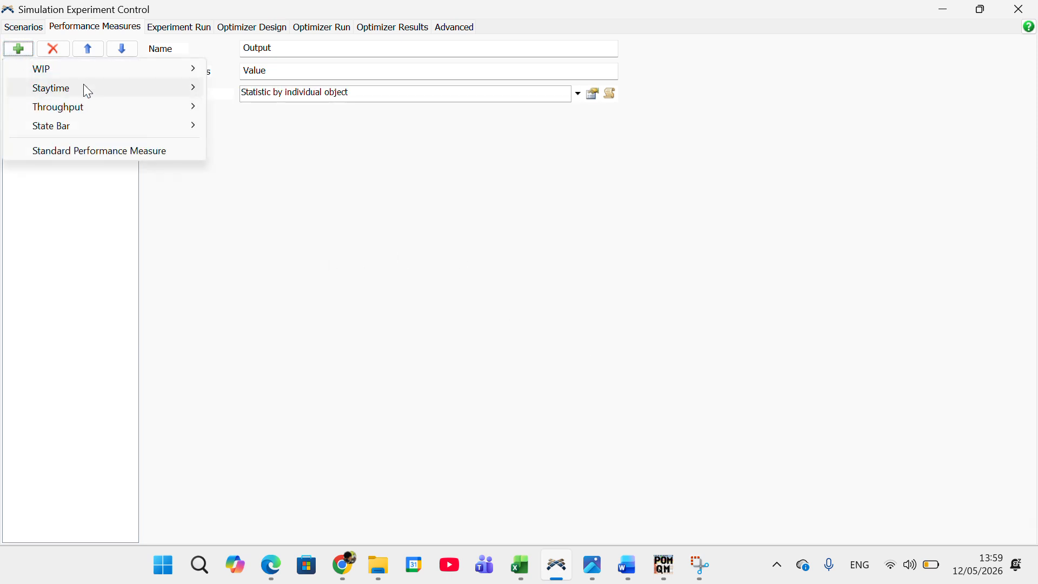
mouse_move(82, 71)
mouse_move(260, 68)
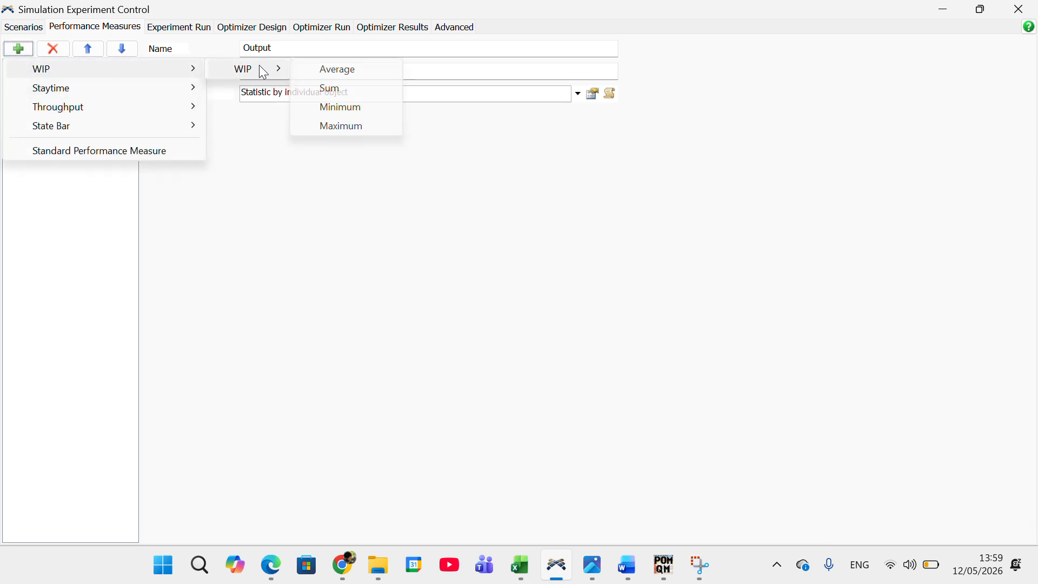
click(328, 74)
click(18, 49)
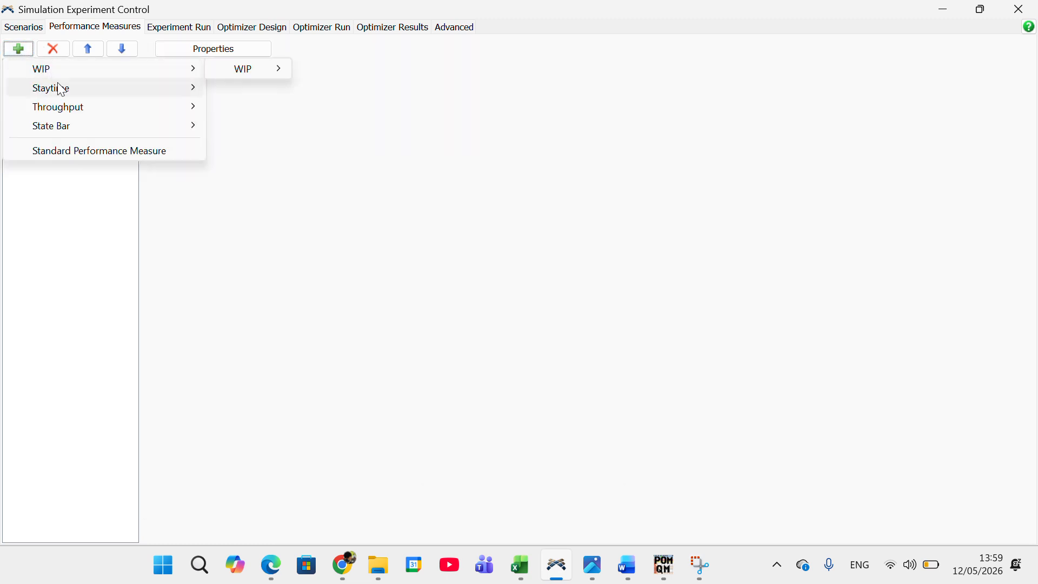
mouse_move(56, 88)
mouse_move(249, 87)
click(350, 91)
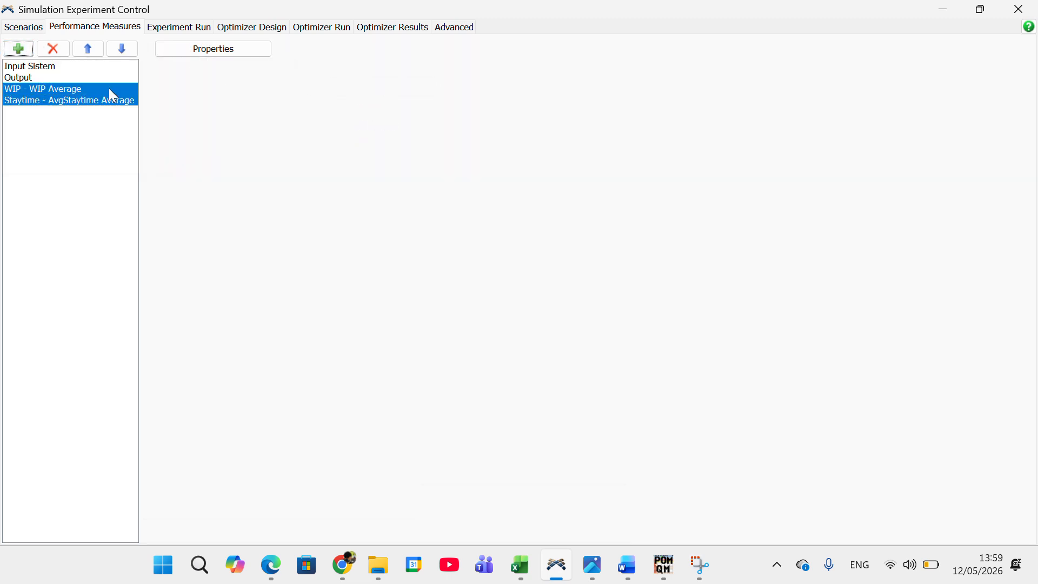
Step: Add performance measures for the average Throughput and for the average State Bar utilization
click(19, 52)
mouse_move(83, 110)
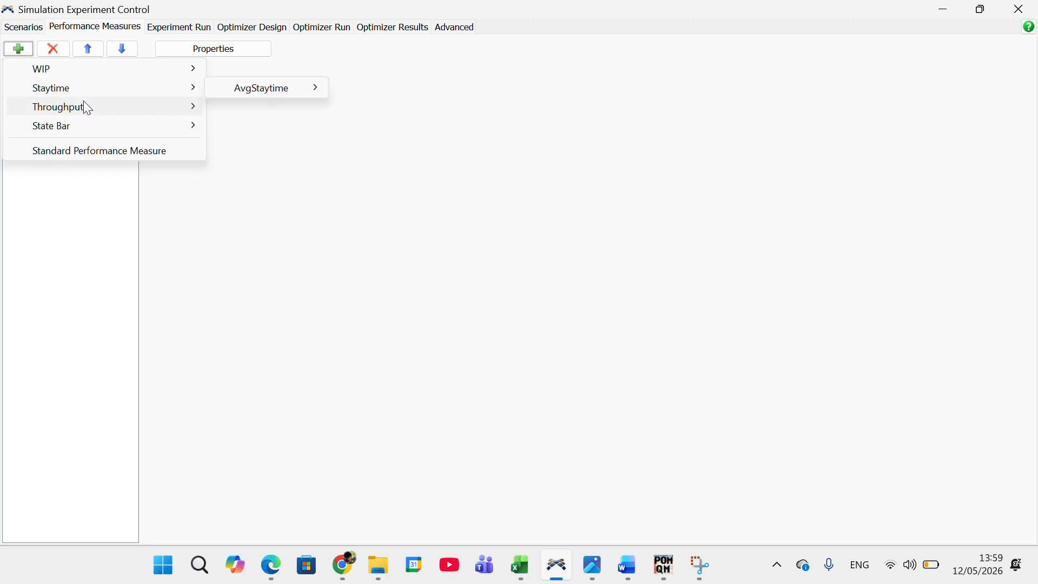
mouse_move(287, 112)
click(390, 107)
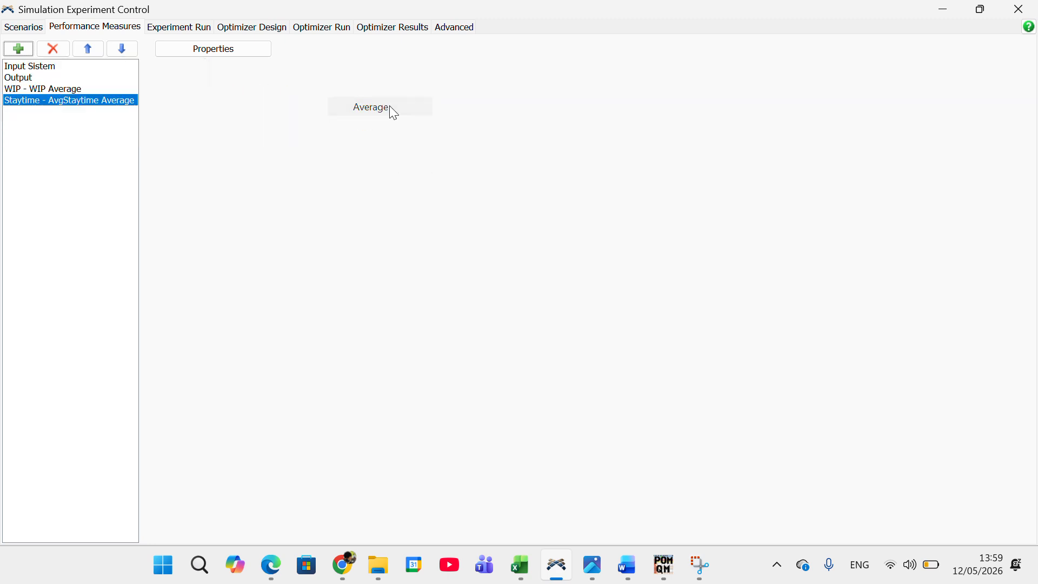
click(19, 49)
mouse_move(93, 129)
mouse_move(285, 122)
click(381, 127)
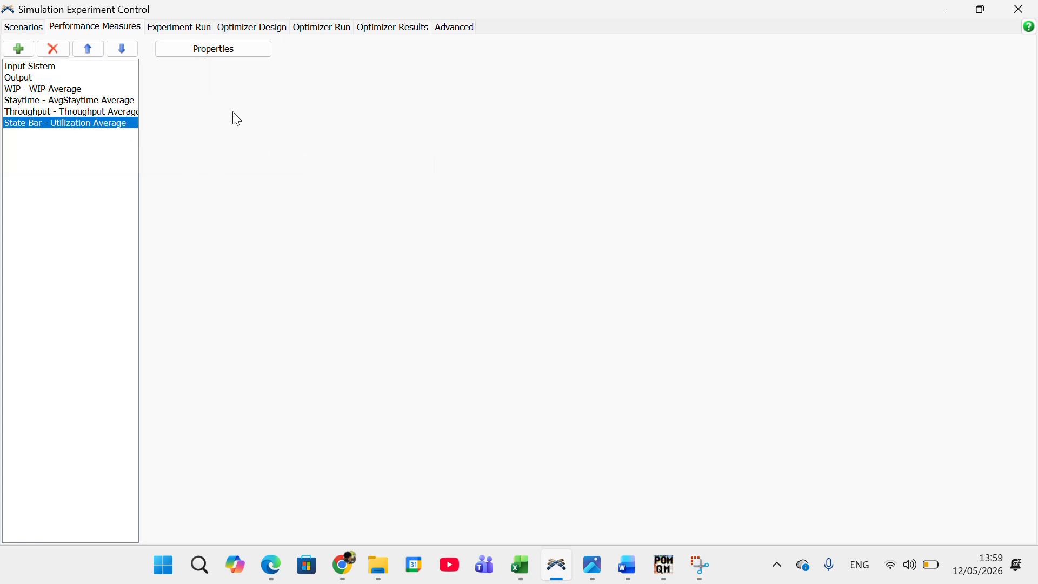
click(60, 90)
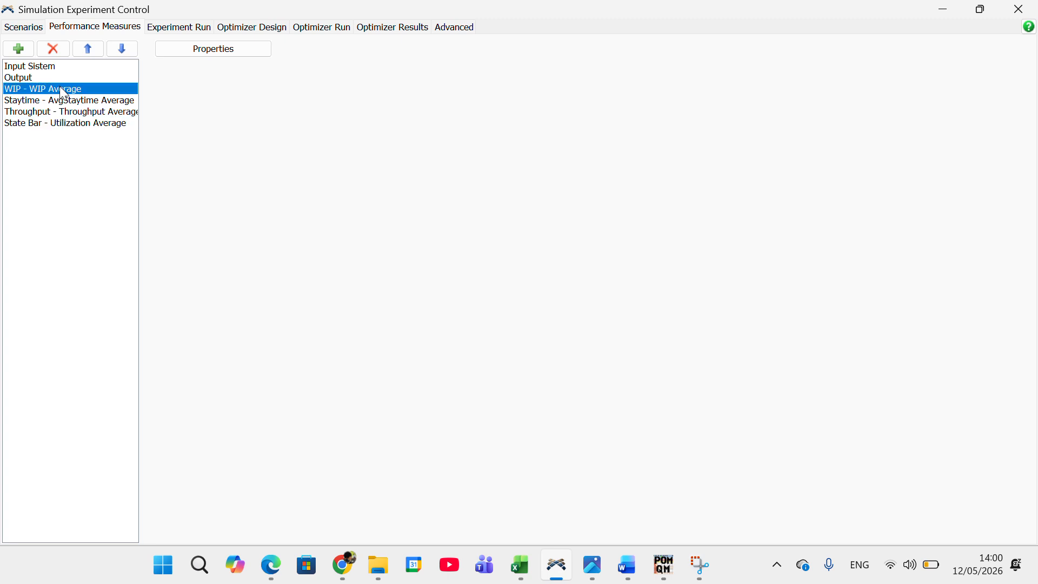
click(62, 100)
click(63, 110)
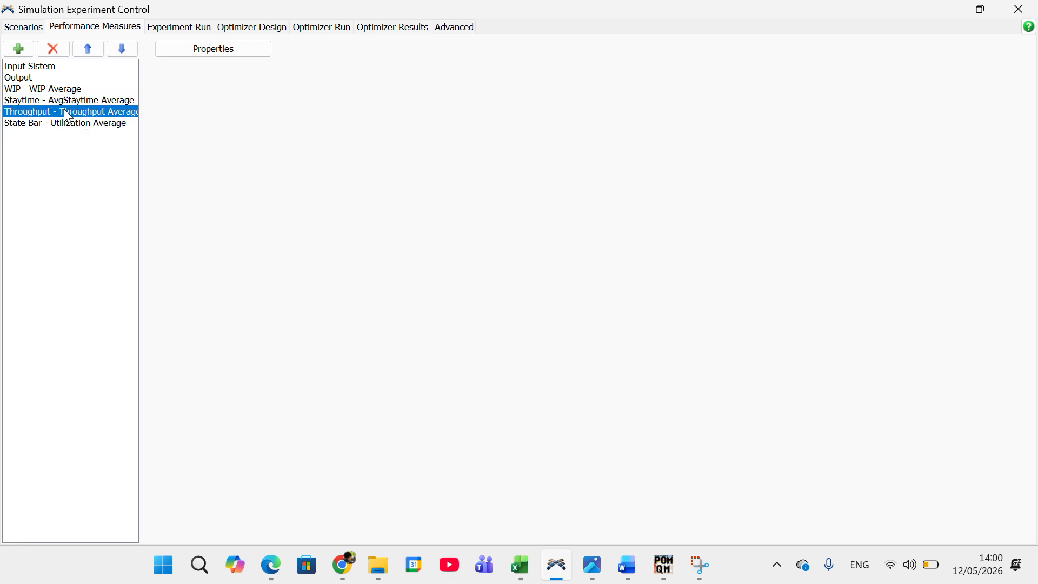
click(59, 125)
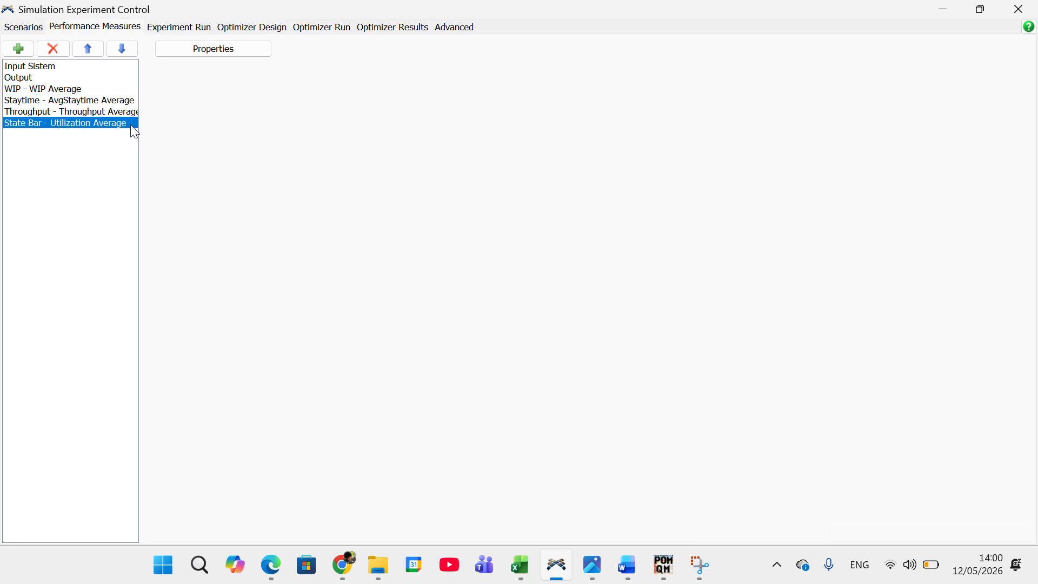
Step: Set the replications per scenario to 1 for the experiment run
click(200, 30)
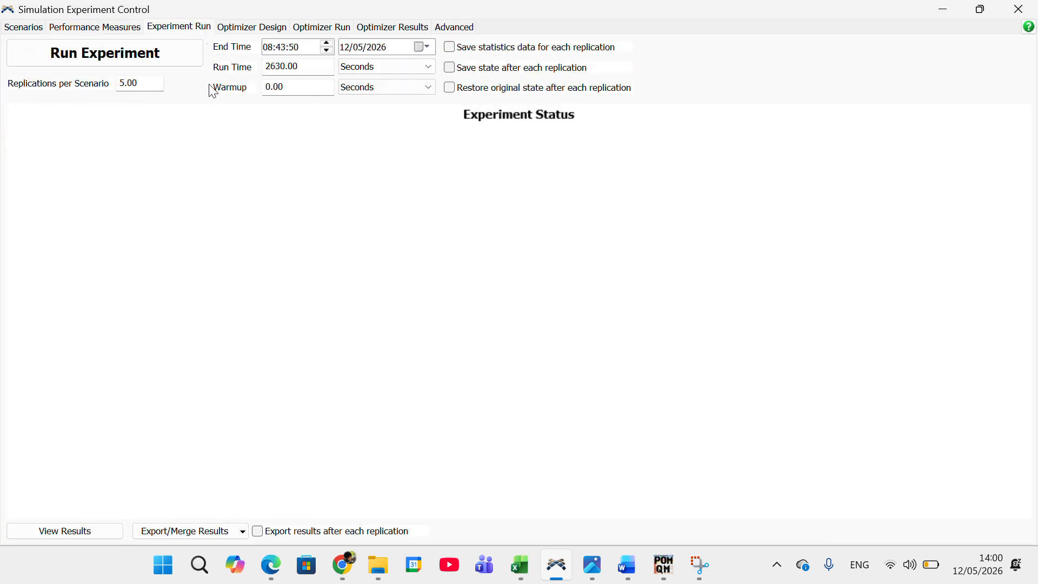
drag(145, 84, 77, 85)
text(1)
click(232, 134)
Step: Check the experiment's run time against the total in cell M42 of the Data Antrian workbook in Excel, and return to FlexSim
double_click(312, 67)
click(520, 565)
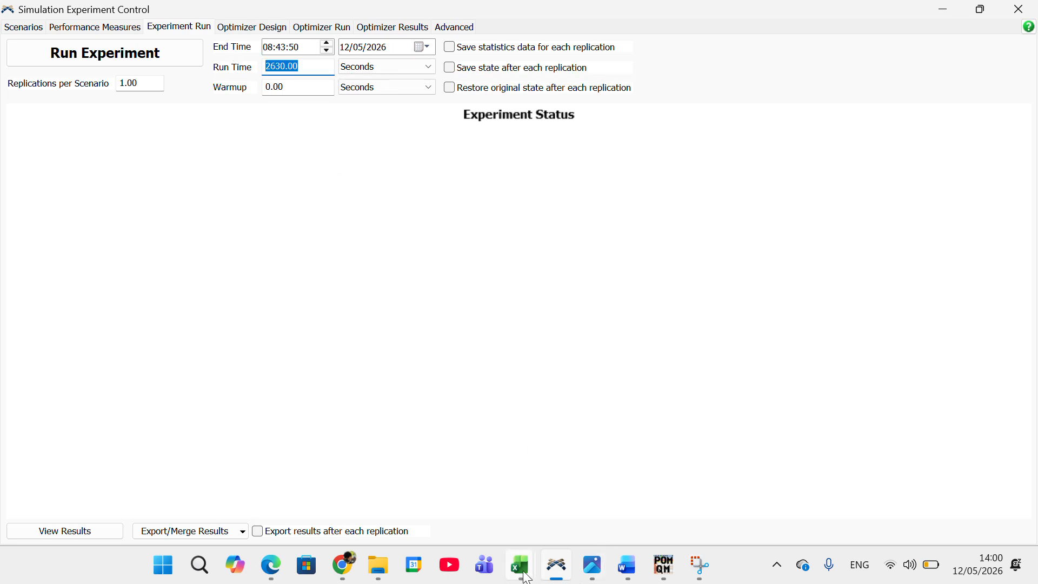
mouse_move(363, 491)
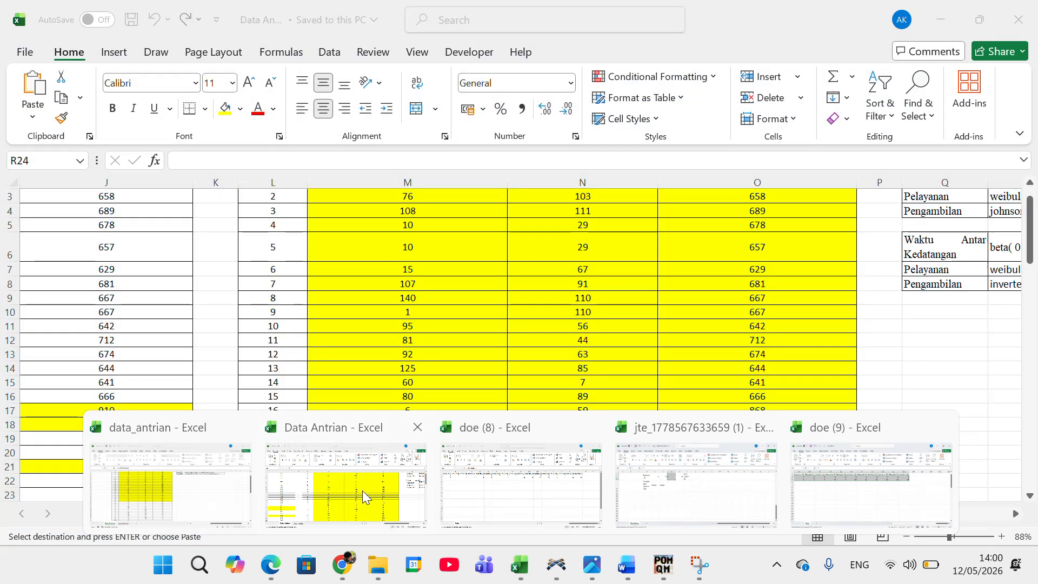
click(362, 491)
scroll(440, 346, down, 11)
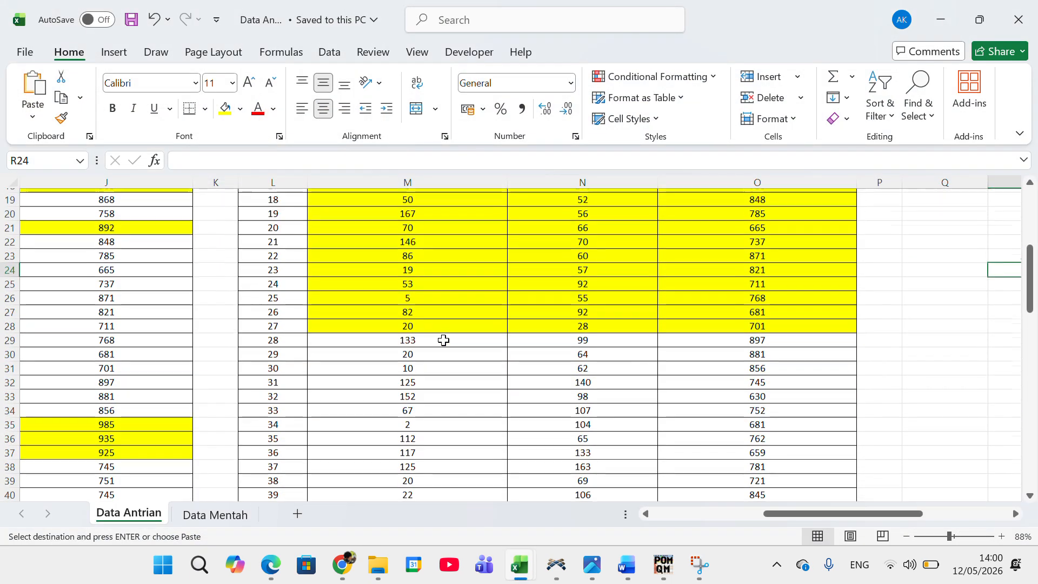
click(415, 297)
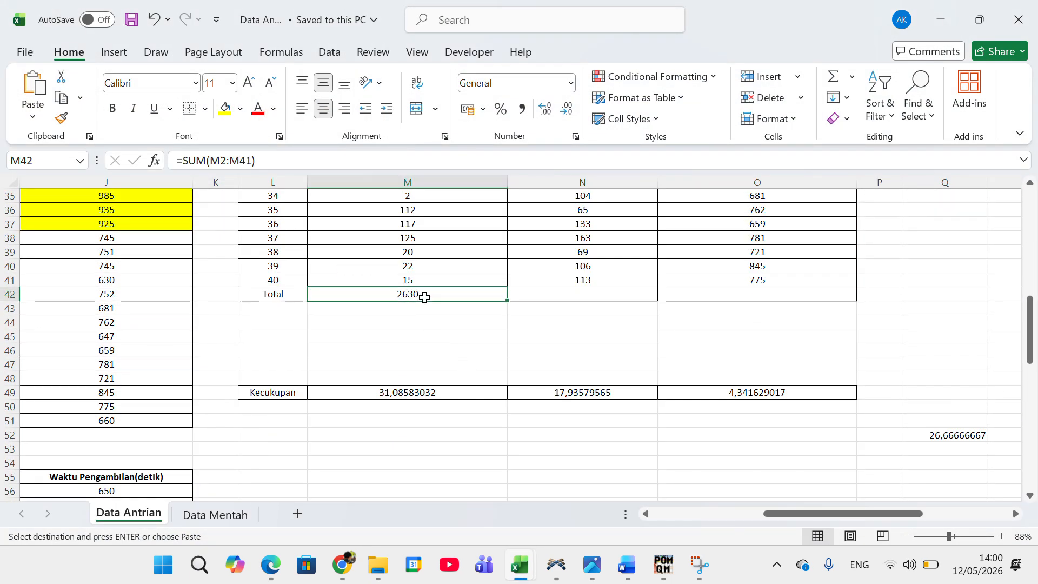
click(950, 16)
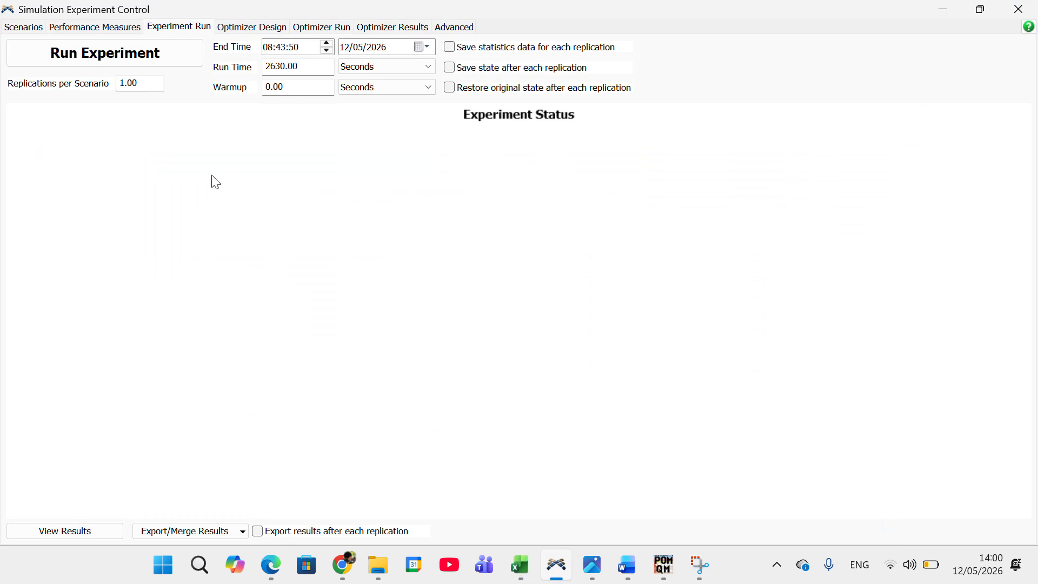
Step: Run the experiment and check the completion status of all scenarios
click(157, 62)
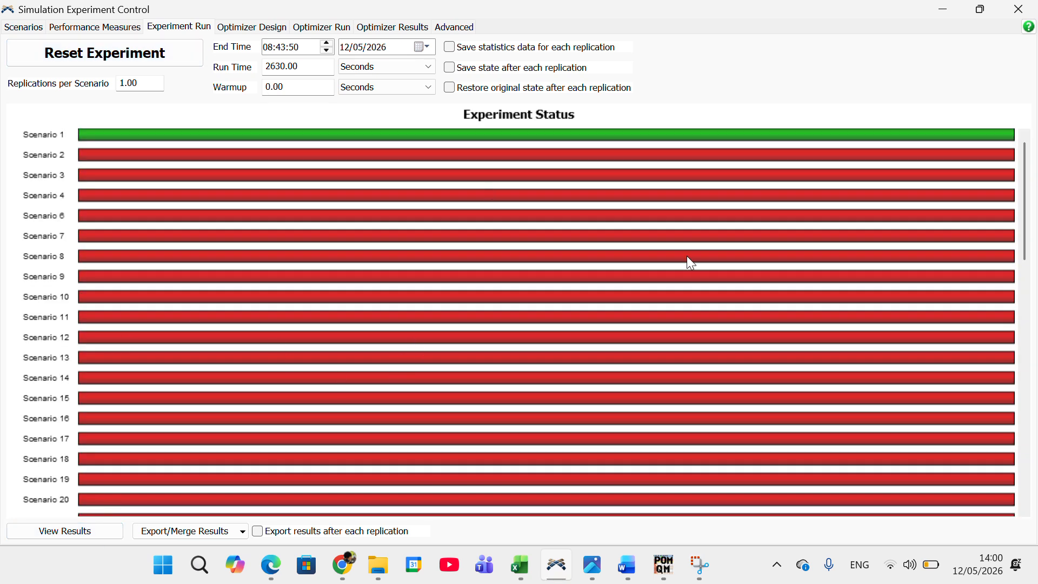
scroll(481, 308, down, 10)
scroll(474, 316, up, 10)
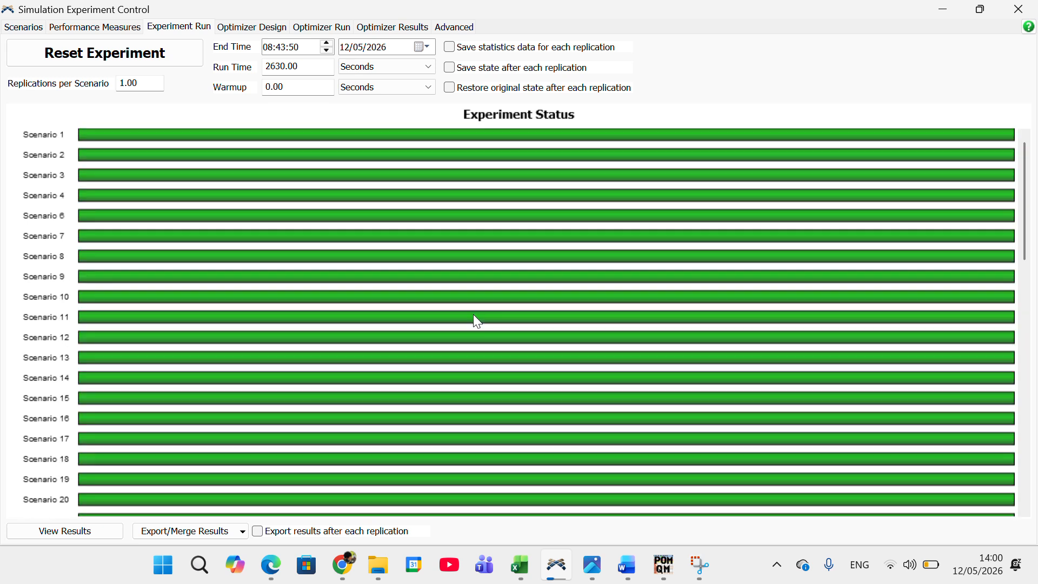
scroll(401, 292, down, 13)
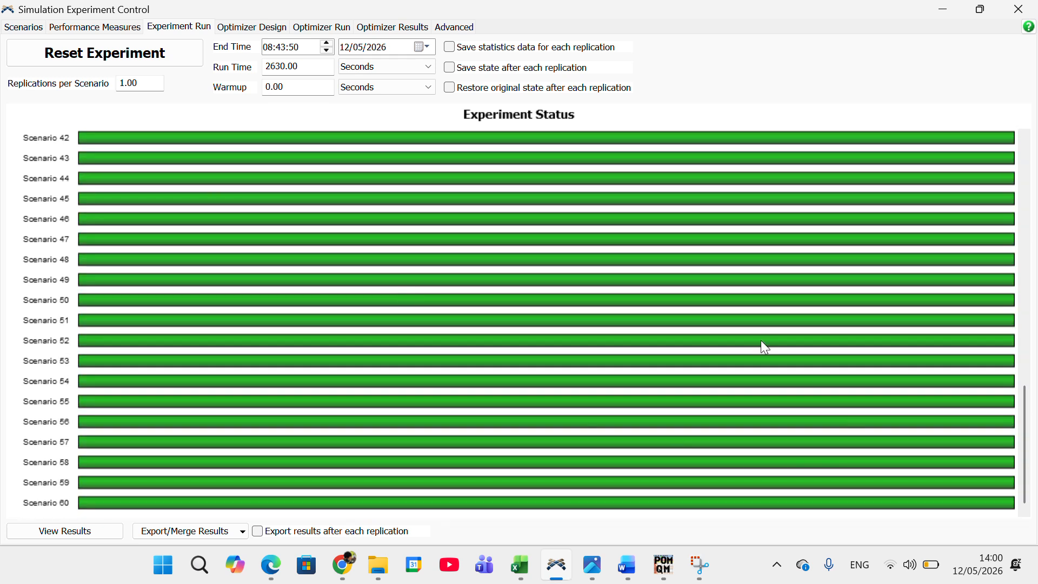
Step: View the performance measure results in a maximized window and examine the replications plots of Input Sistem and Output across the scenarios
click(82, 530)
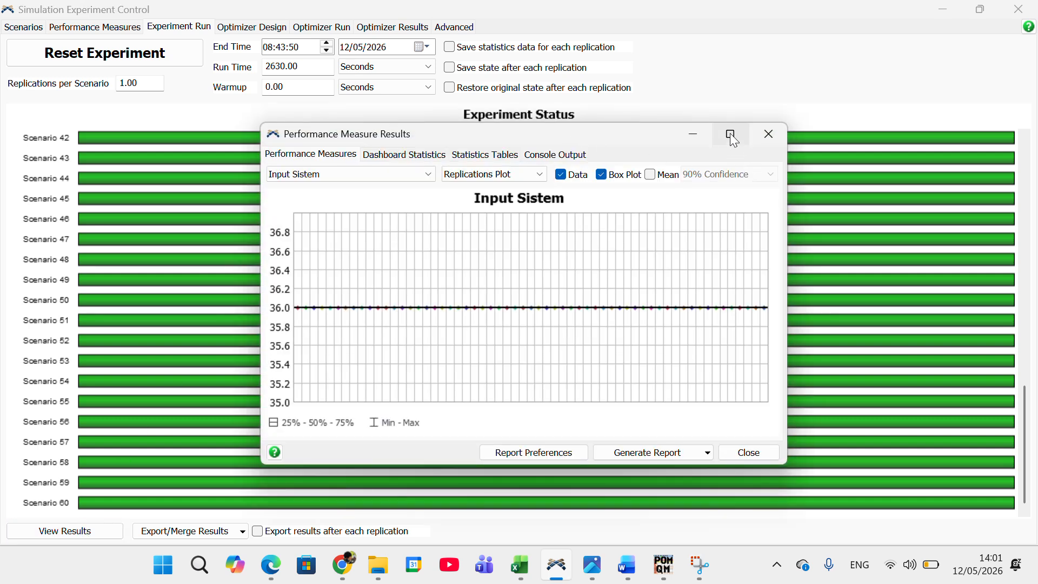
mouse_move(731, 137)
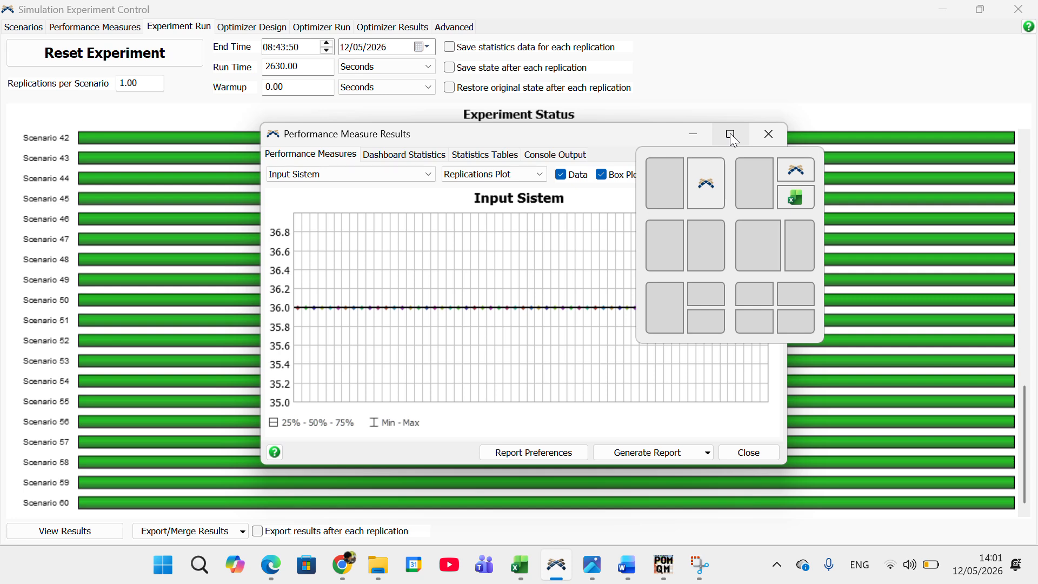
click(730, 133)
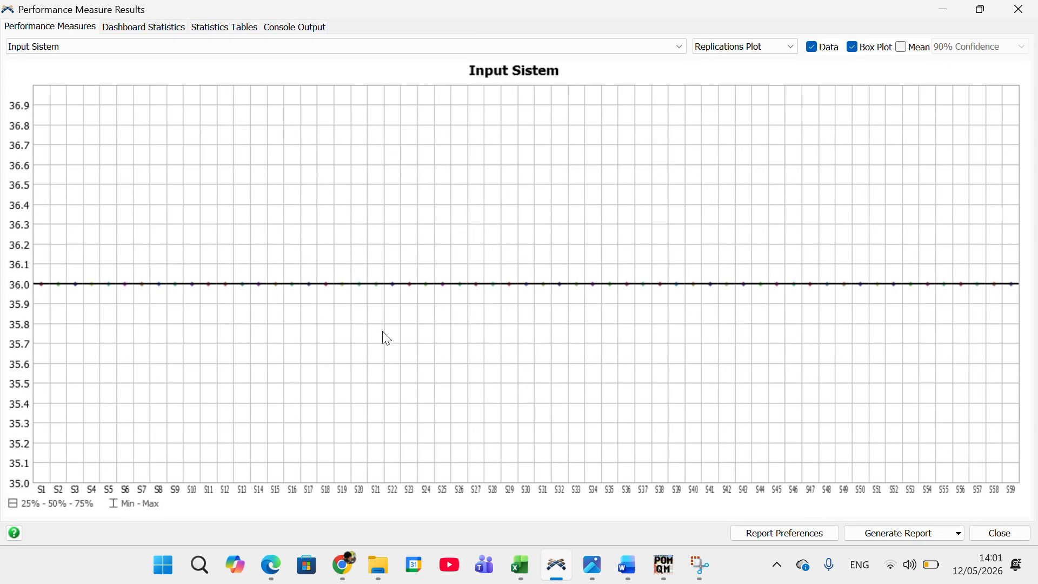
mouse_move(368, 291)
mouse_move(174, 283)
click(242, 45)
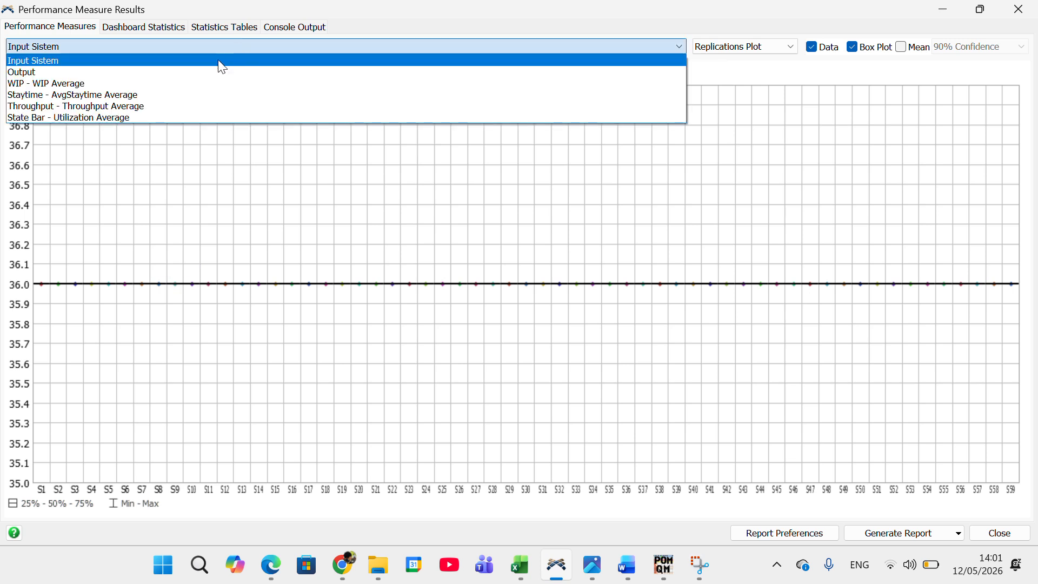
click(218, 73)
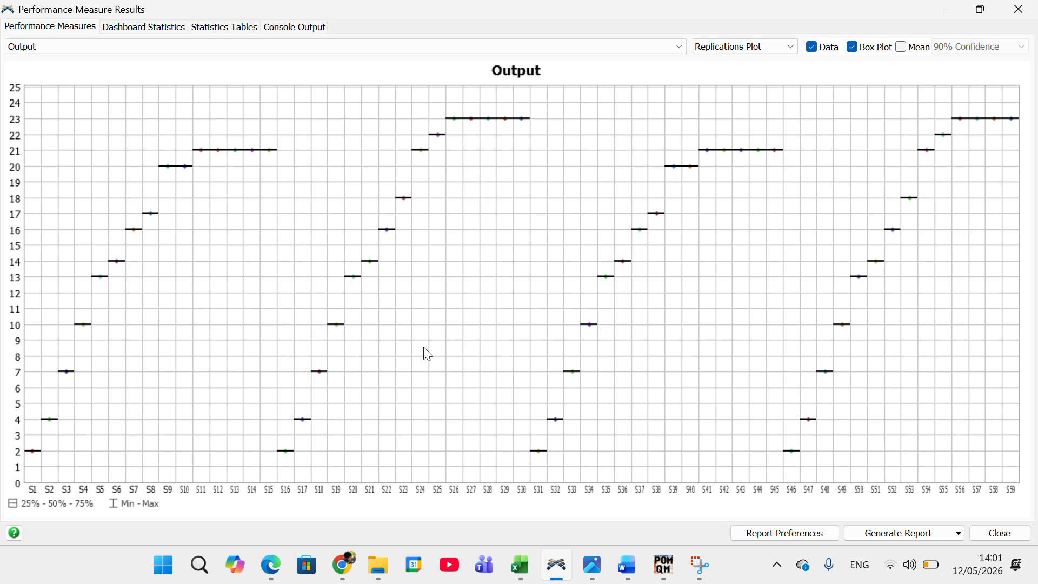
mouse_move(462, 126)
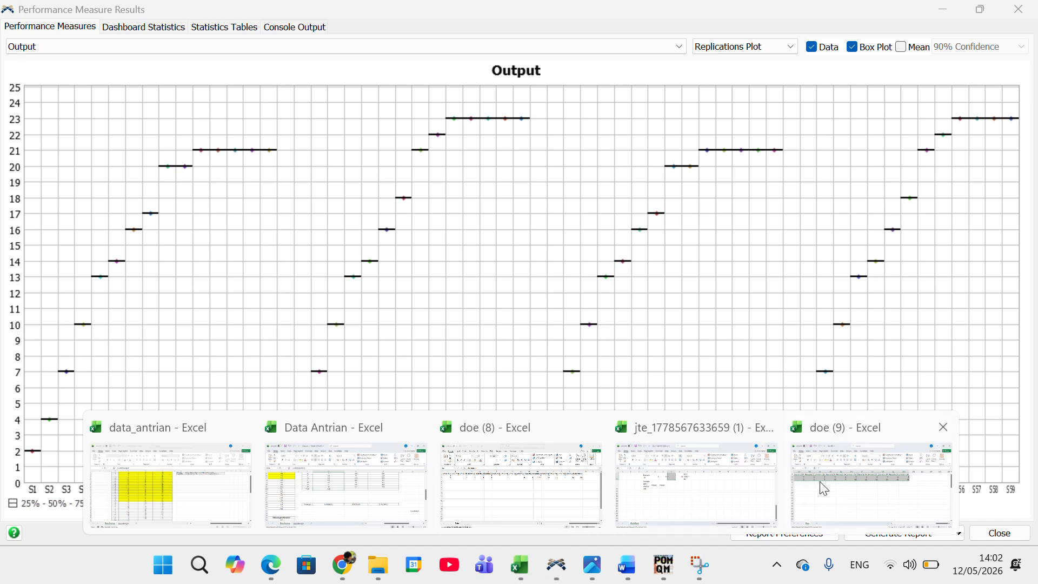
Step: Switch to the doe (9) workbook in Excel and highlight the Skenario 26 factor values in AE4:AE5 in yellow
click(839, 488)
scroll(365, 298, left, 20)
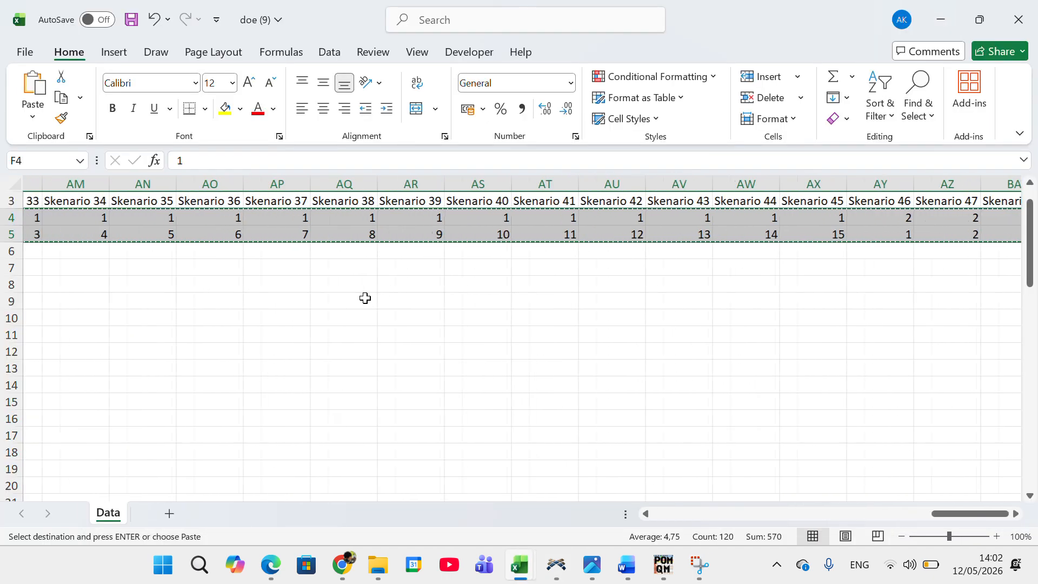
scroll(365, 298, left, 10)
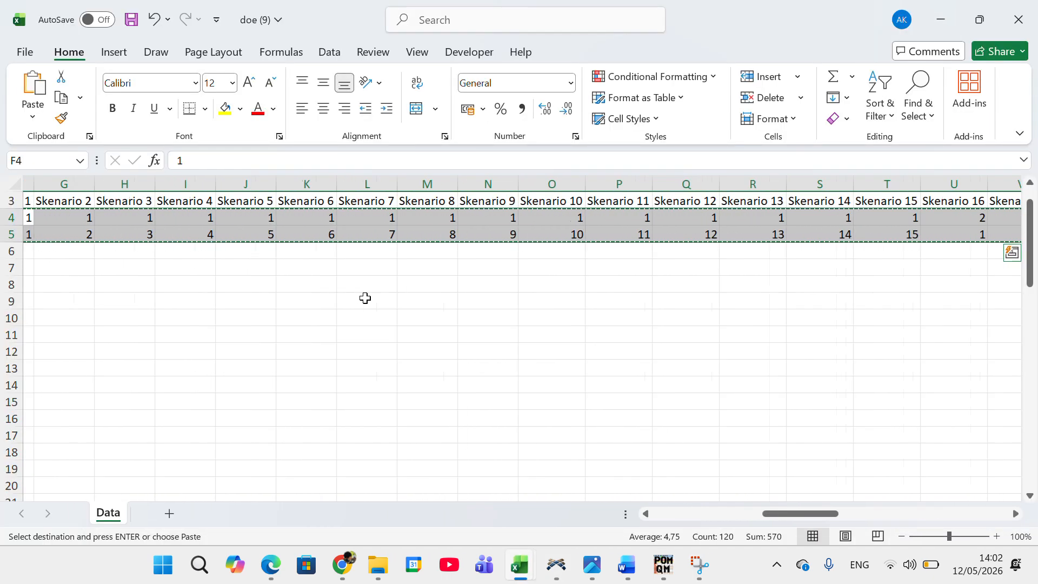
scroll(365, 297, right, 15)
scroll(363, 297, right, 2)
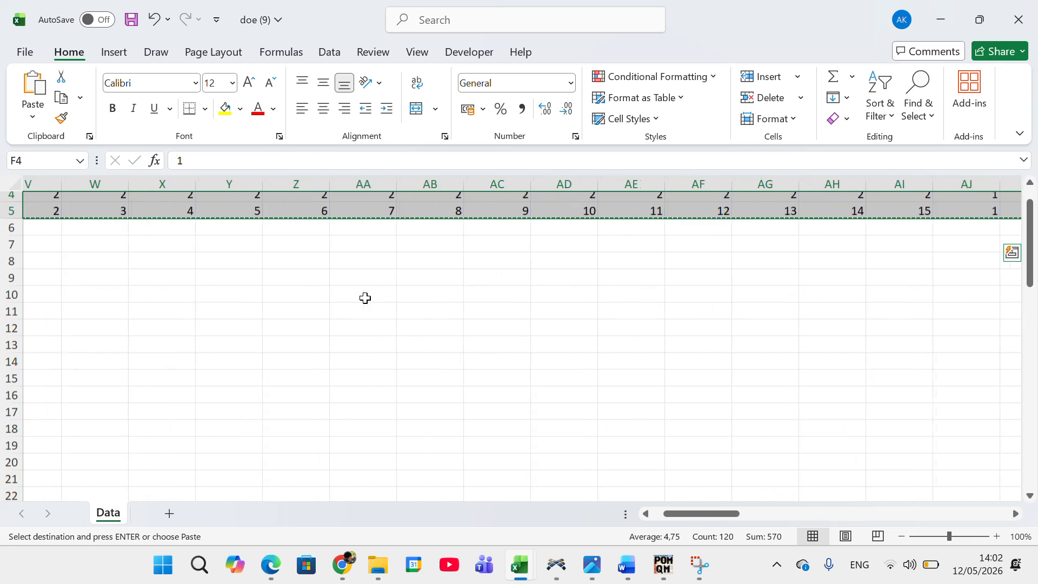
scroll(479, 270, up, 1)
scroll(560, 268, right, 5)
scroll(652, 269, right, 2)
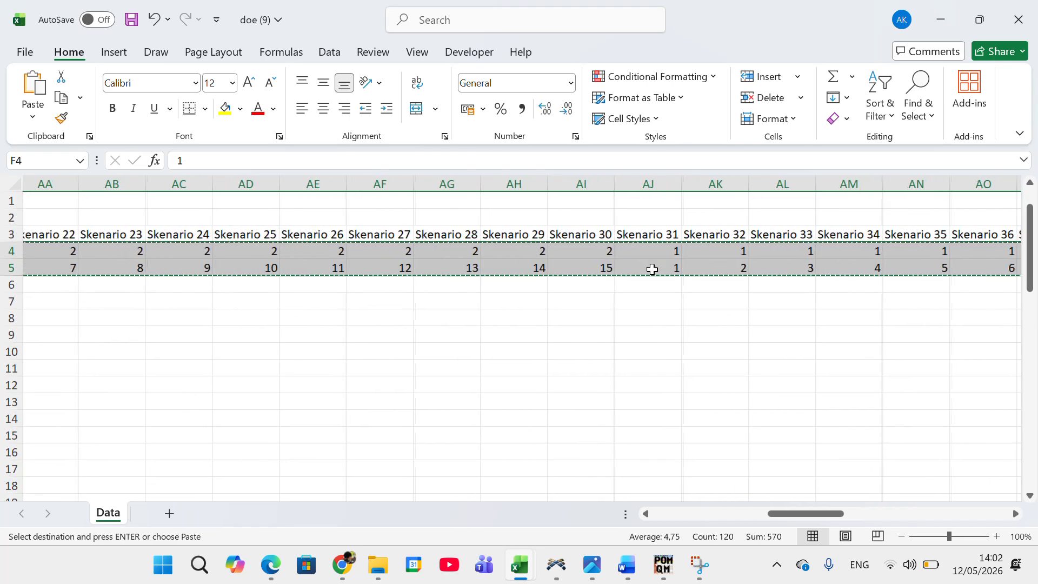
click(337, 253)
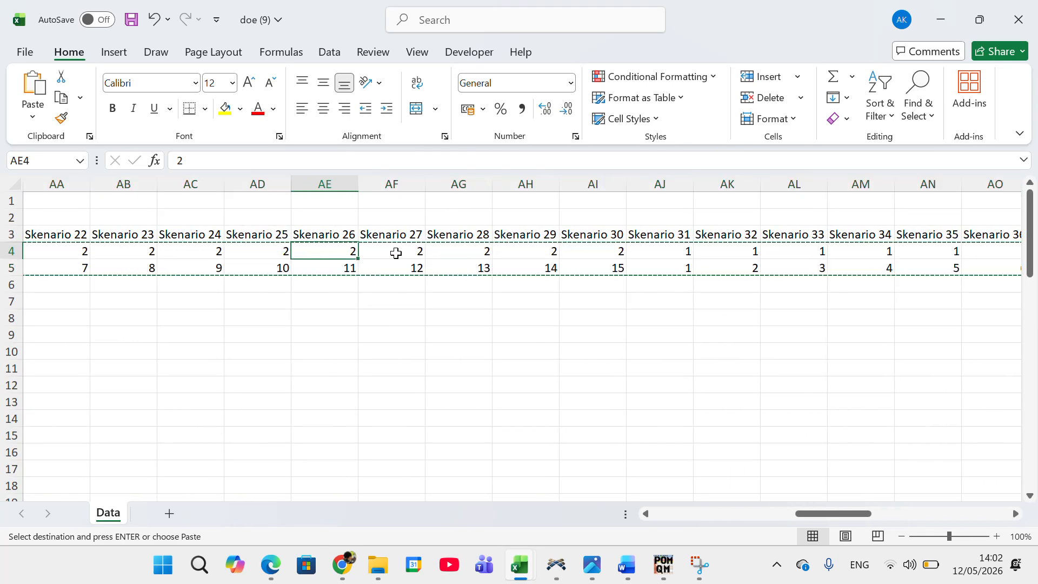
drag(340, 254, 340, 267)
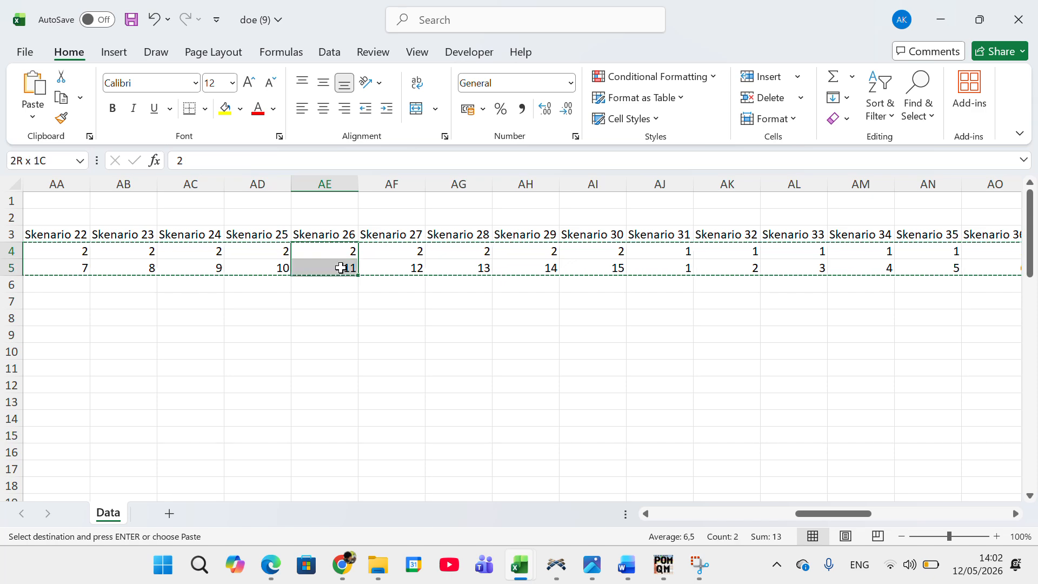
click(225, 109)
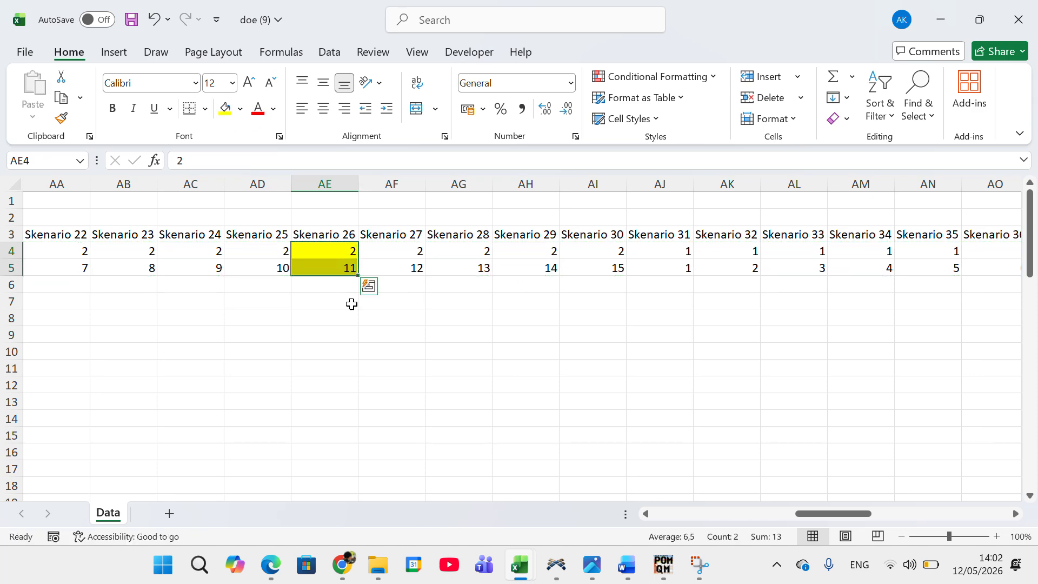
Step: Review the Pemesanan and Pengambilan values of the scenarios around Skenario 26, and return to FlexSim to compare them with the Output plot
scroll(366, 292, left, 10)
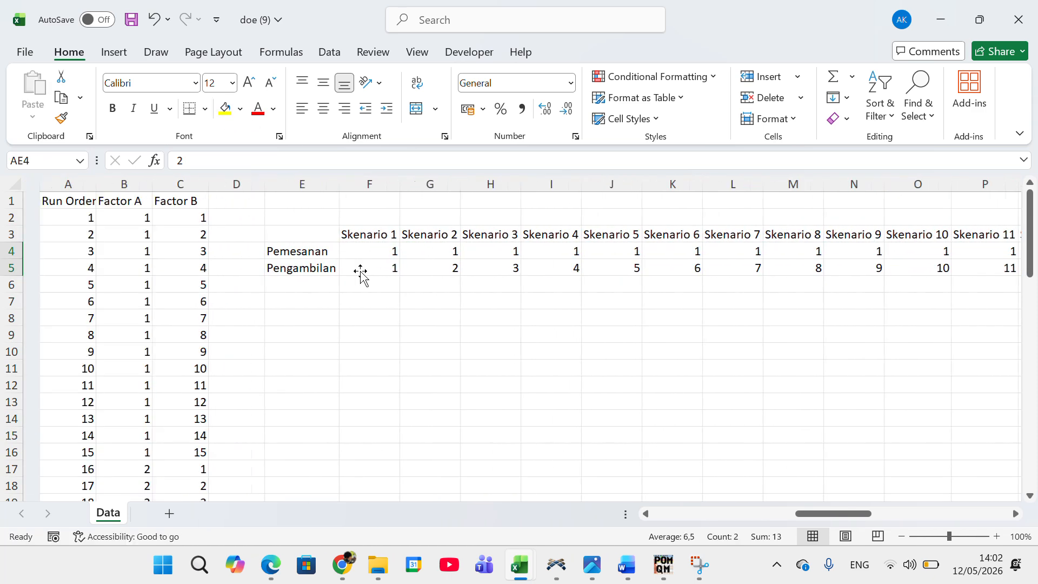
scroll(389, 284, right, 8)
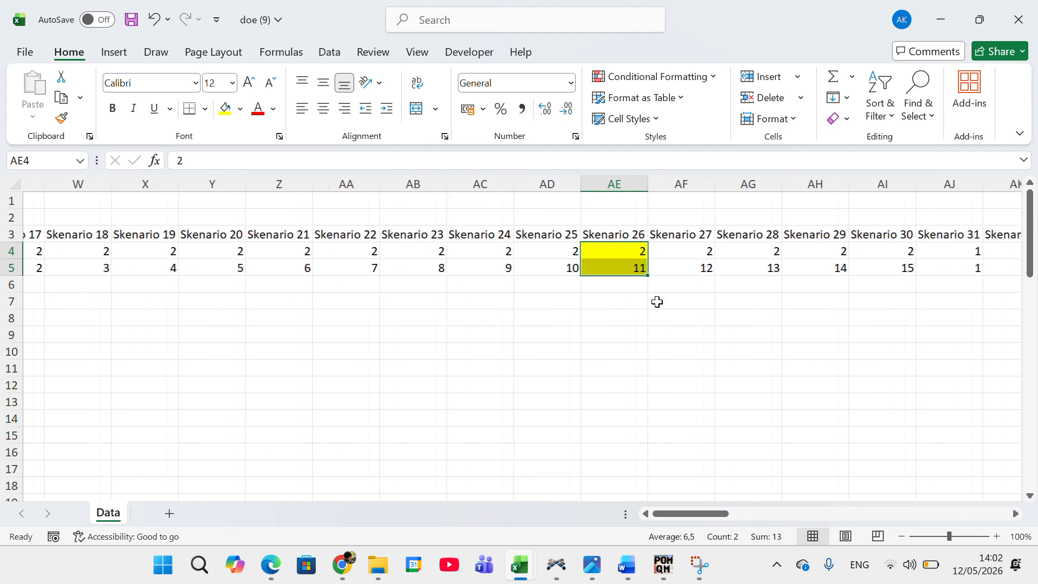
scroll(656, 301, left, 1)
scroll(603, 266, left, 8)
scroll(602, 266, right, 10)
scroll(603, 267, right, 2)
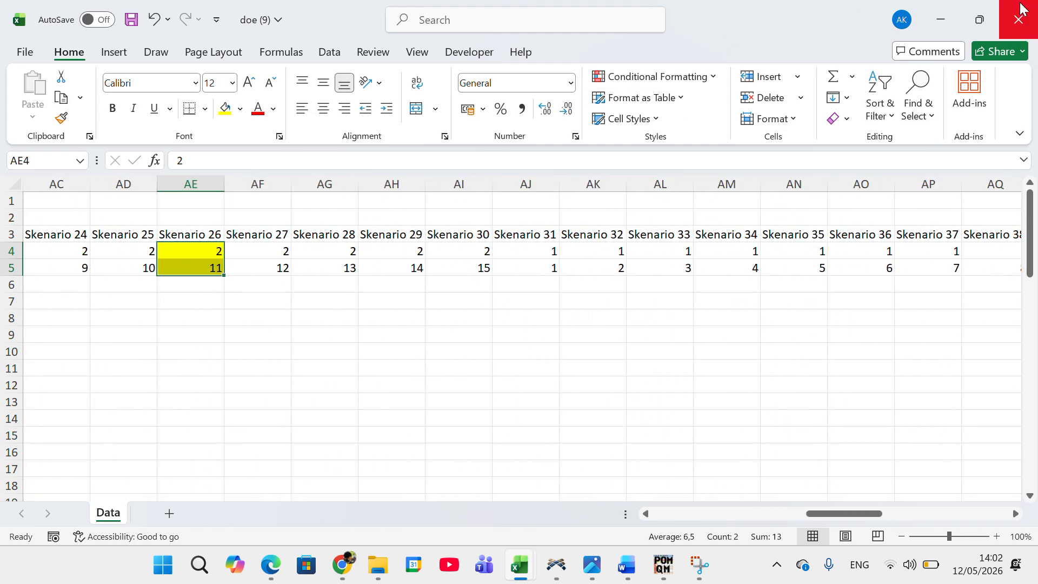
click(941, 19)
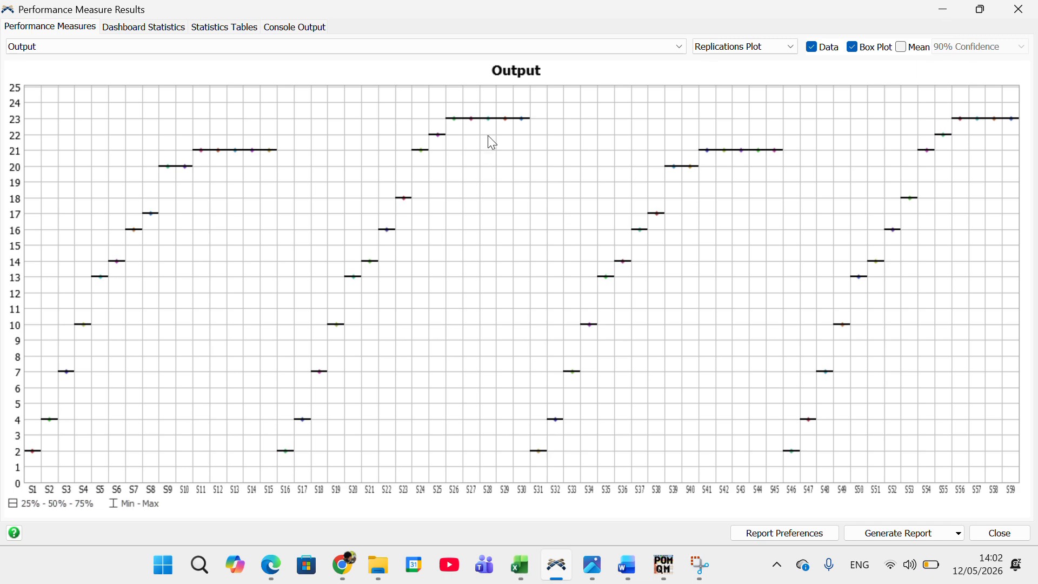
mouse_move(458, 124)
click(953, 12)
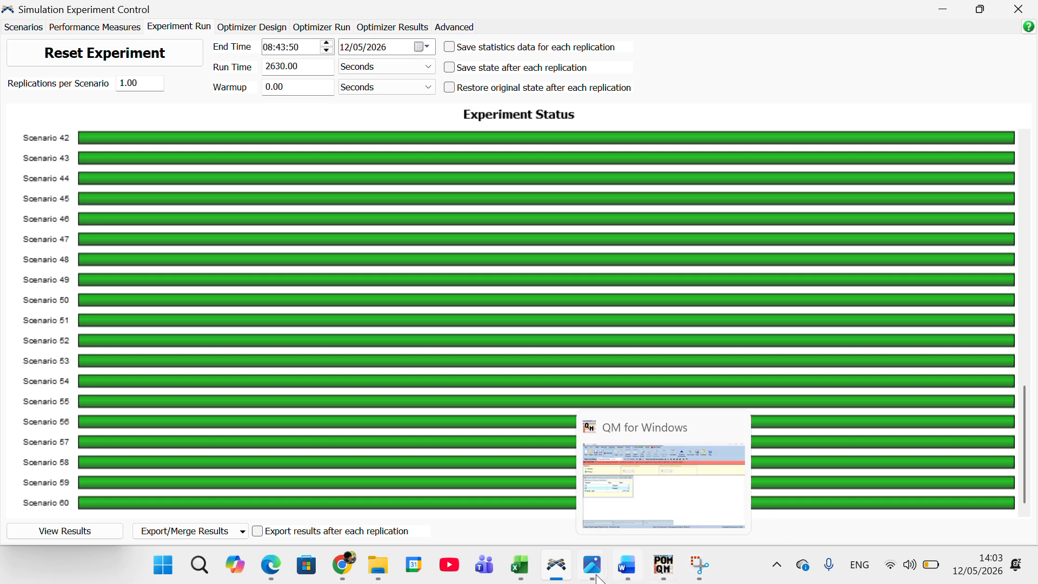
Step: Recheck the highlighted Skenario 26 combination in the doe (9) workbook in Excel, and return to FlexSim's experiment status
mouse_move(520, 565)
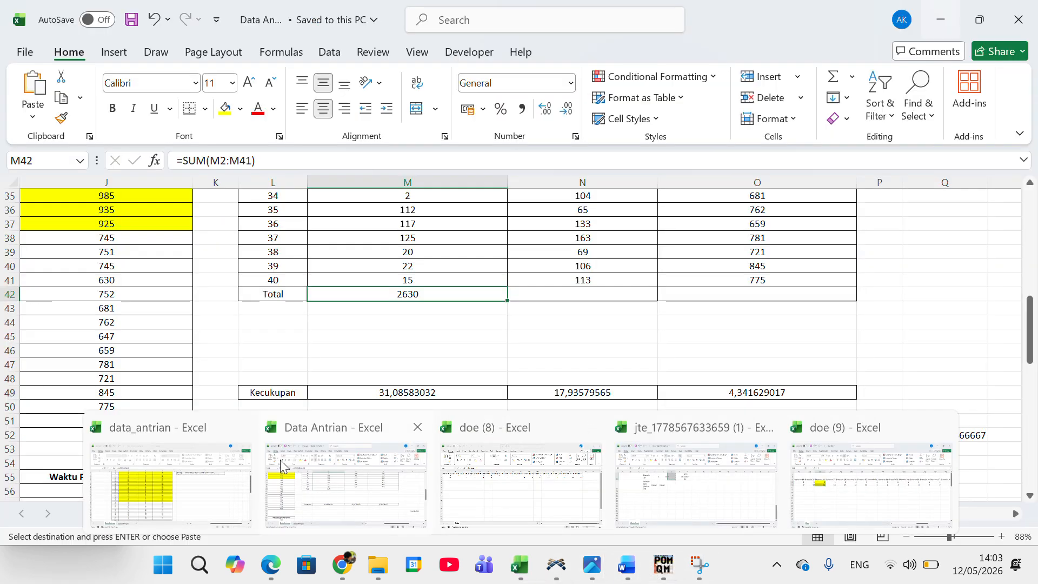
click(331, 487)
mouse_move(527, 572)
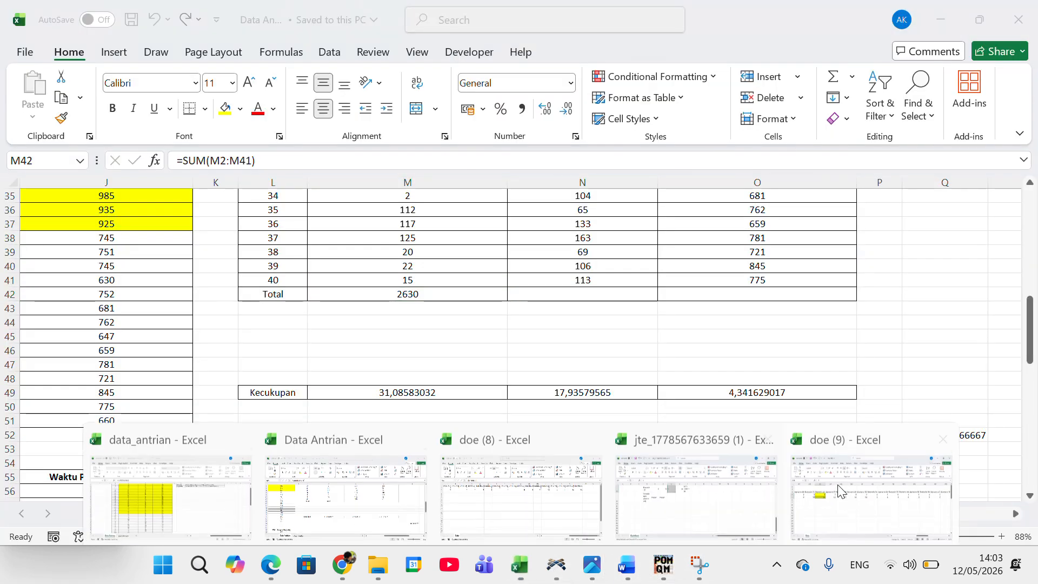
click(846, 487)
scroll(231, 250, left, 1)
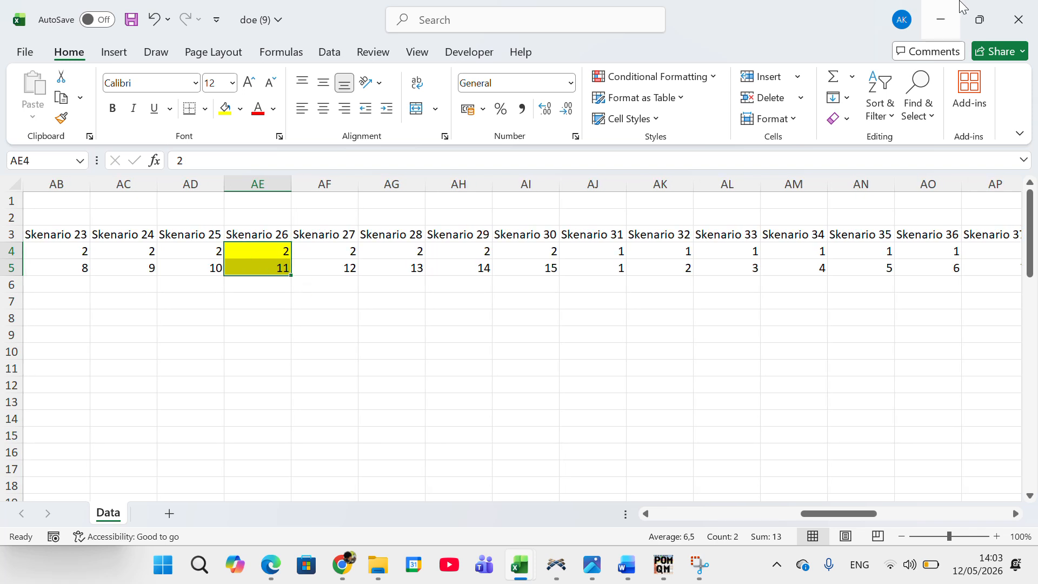
click(939, 19)
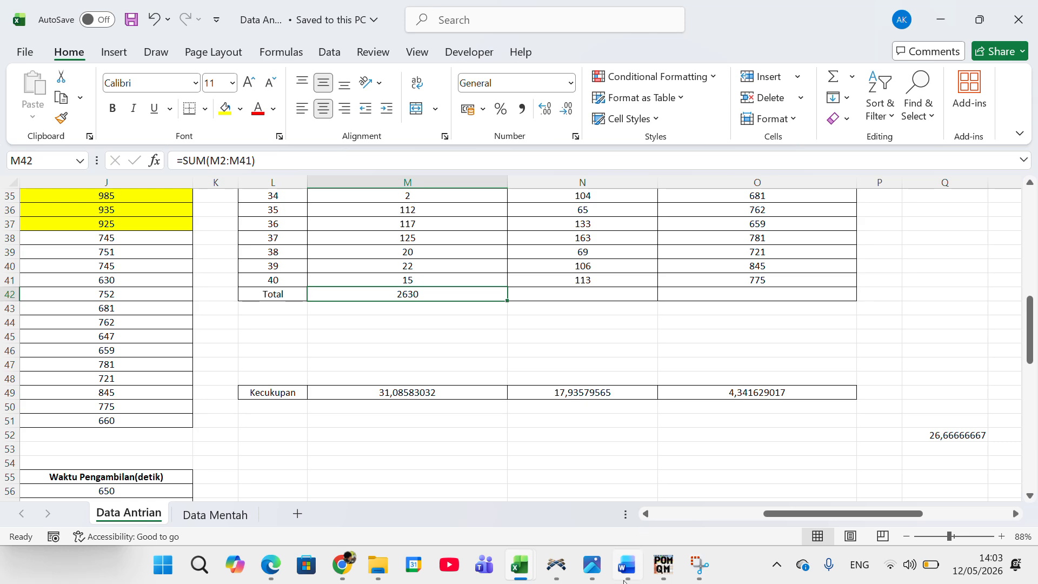
click(558, 579)
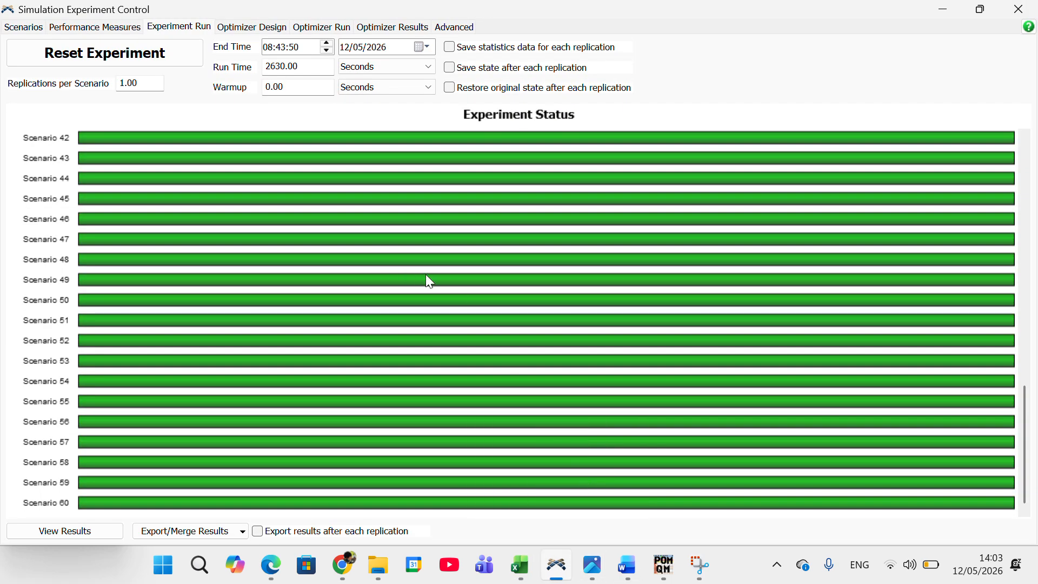
Step: View the experiment results in a maximized window and examine the WIP - WIP Average plot at scenario 26
click(104, 531)
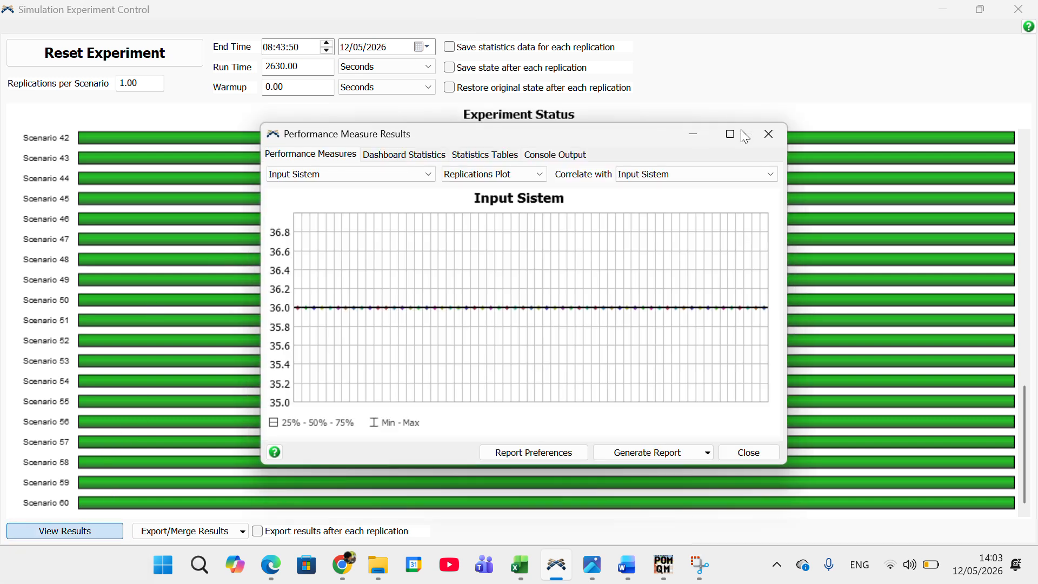
click(729, 136)
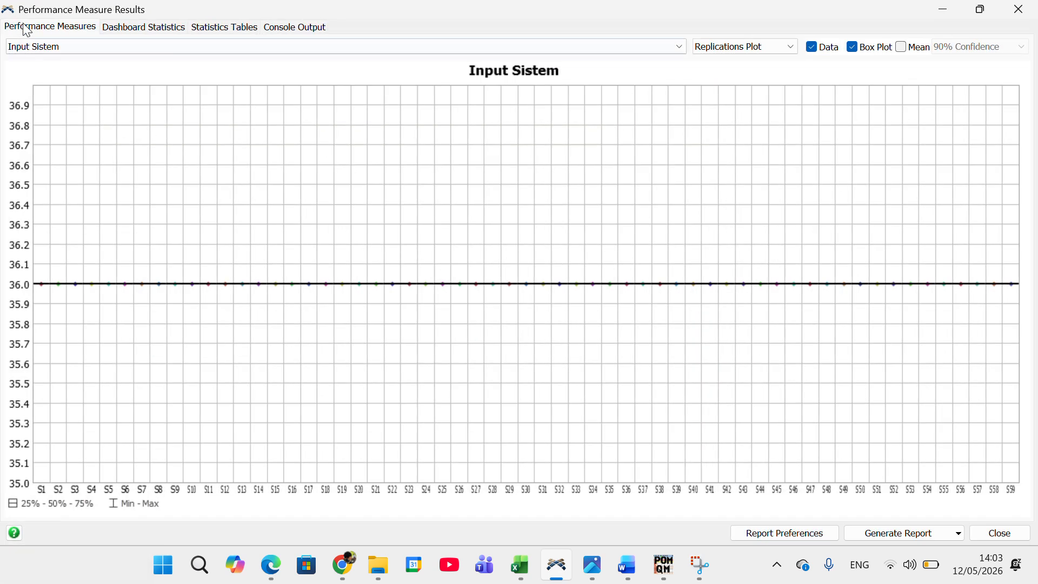
click(74, 46)
click(56, 80)
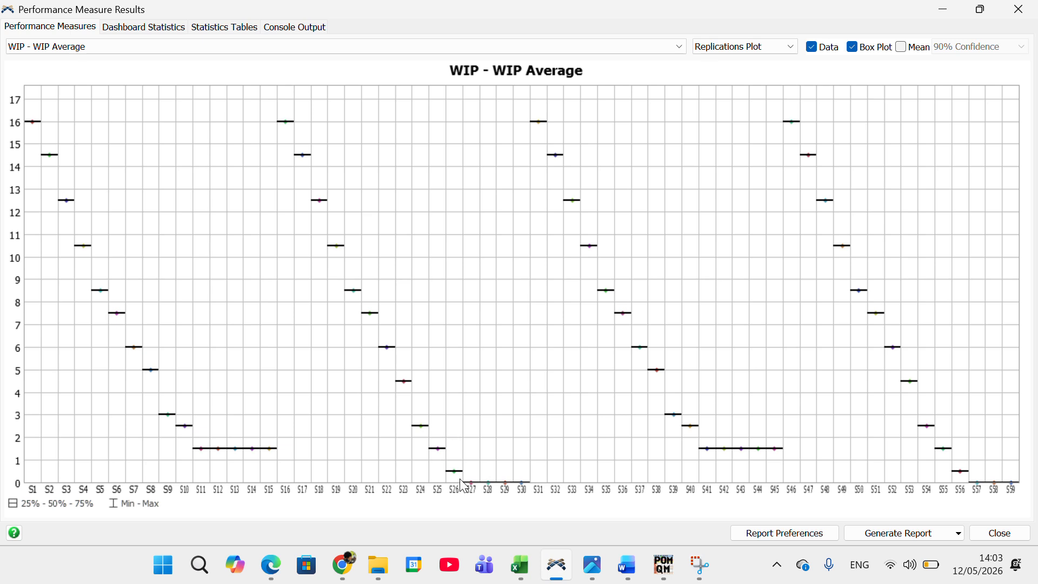
mouse_move(459, 474)
Step: Minimize the results and experiment windows and inspect the Antrian Pengambilan and Antrian Pemesanan queues in the 3D model
click(943, 9)
click(944, 9)
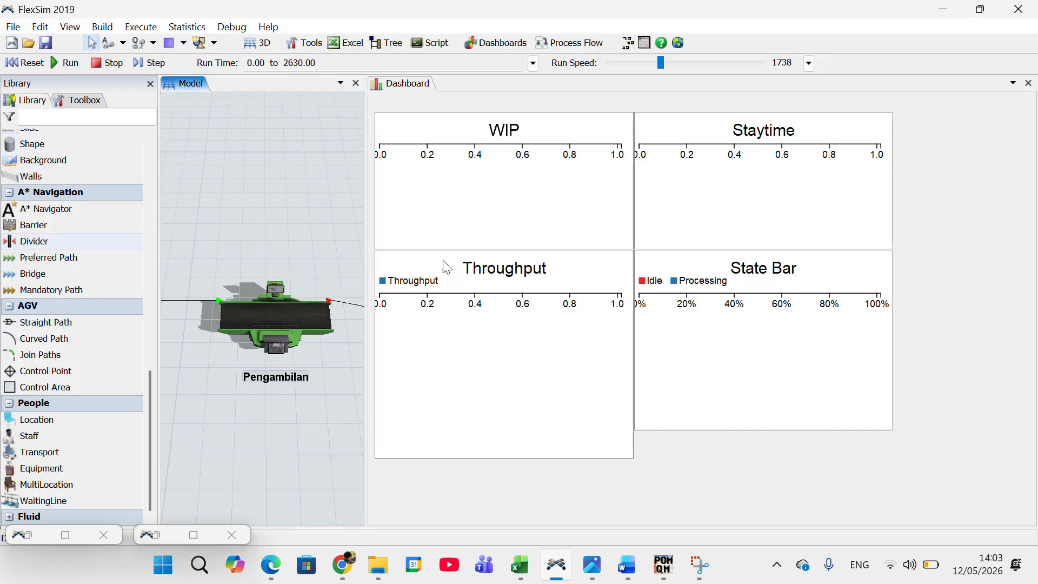
drag(264, 400, 306, 425)
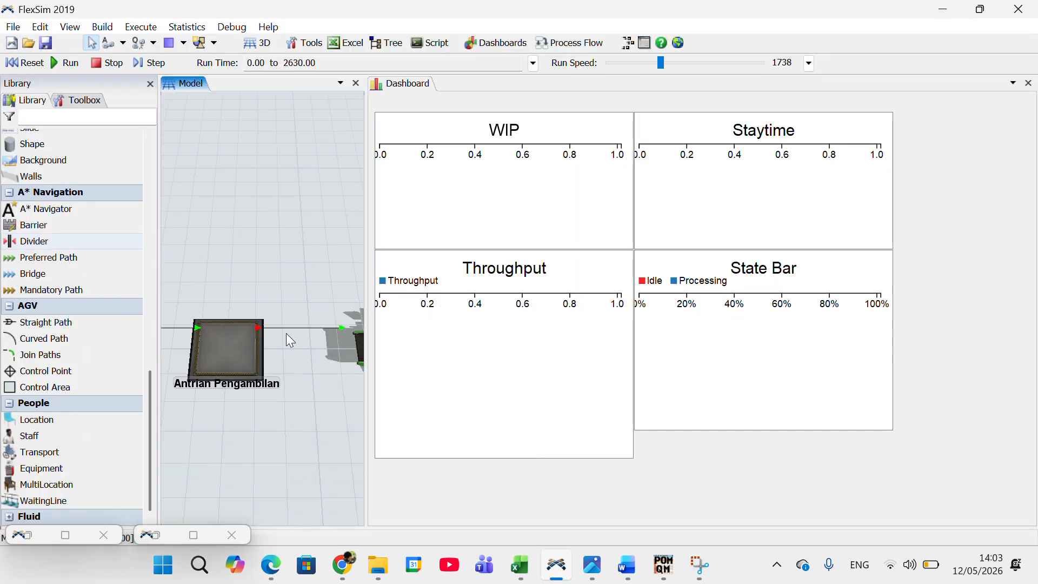
drag(223, 445, 102, 405)
drag(261, 422, 162, 410)
drag(270, 400, 128, 397)
drag(238, 390, 365, 441)
drag(249, 414, 507, 554)
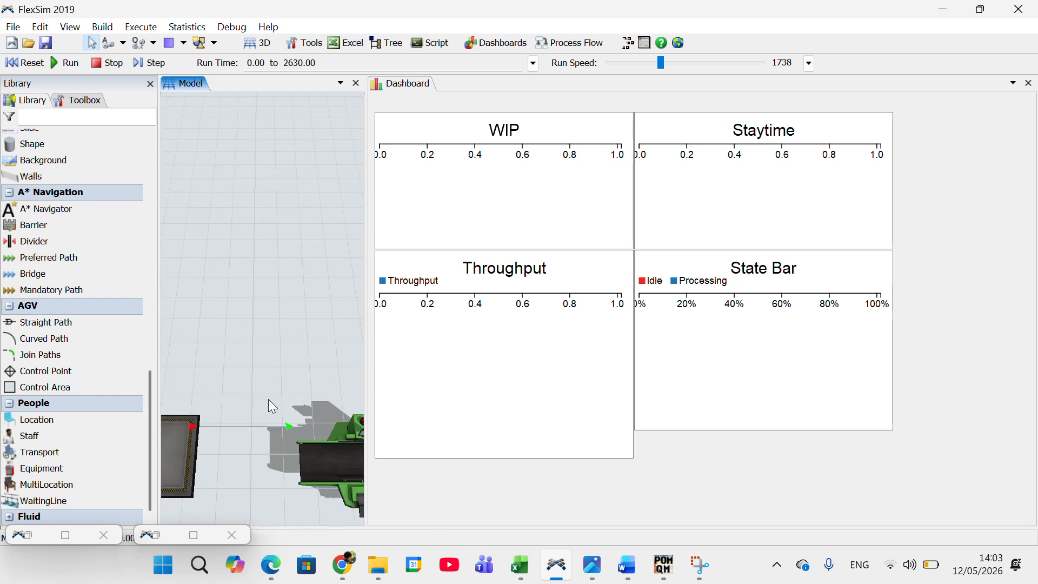
drag(227, 383, 388, 341)
drag(249, 352, 484, 292)
drag(291, 257, 339, 275)
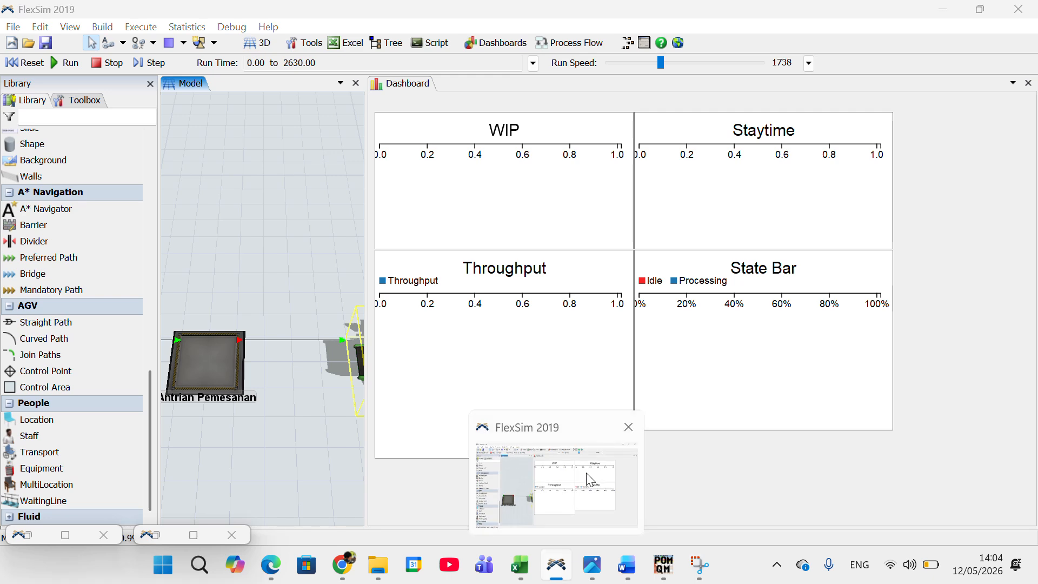
Step: Return to the experimenter's performance measure results, maximize them and read scenario 26 on the WIP - WIP Average plot
click(184, 26)
click(211, 42)
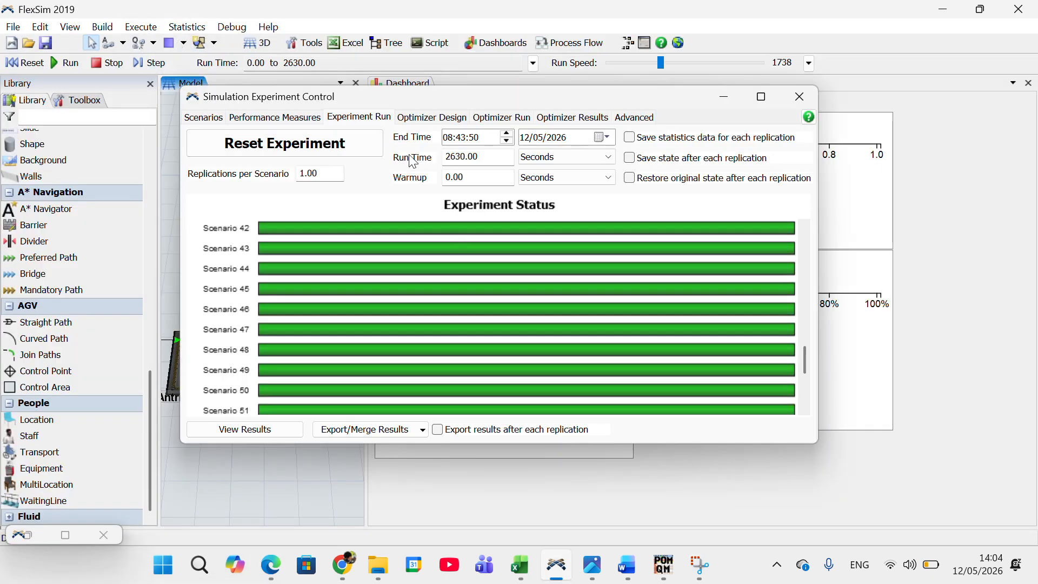
click(240, 427)
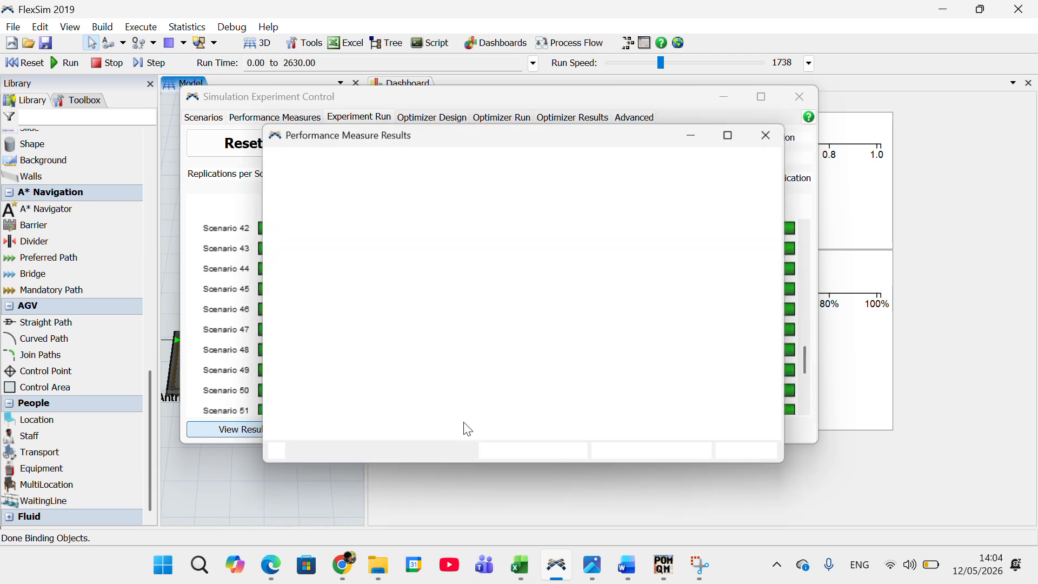
click(731, 134)
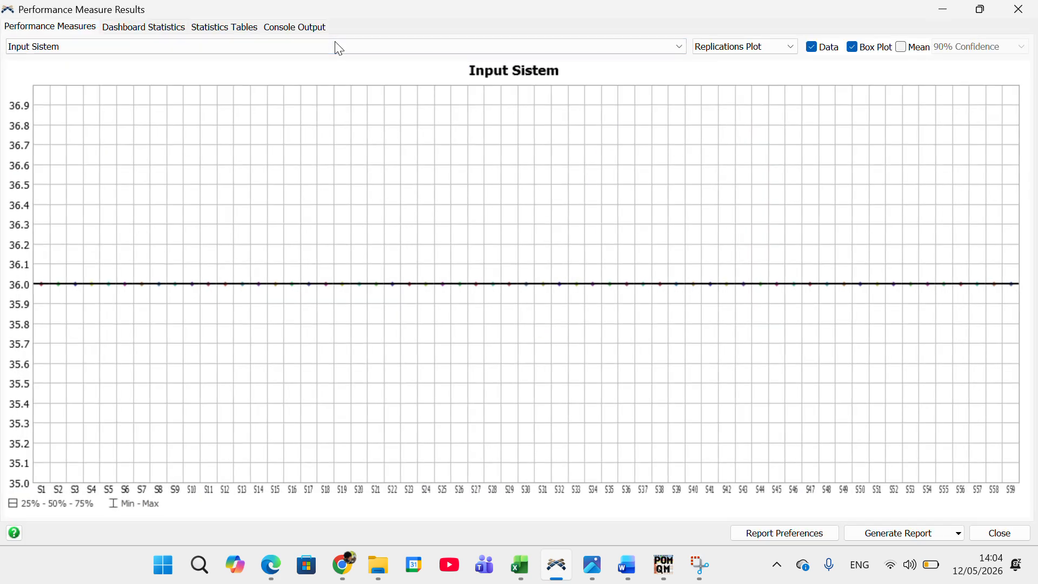
click(338, 46)
click(260, 84)
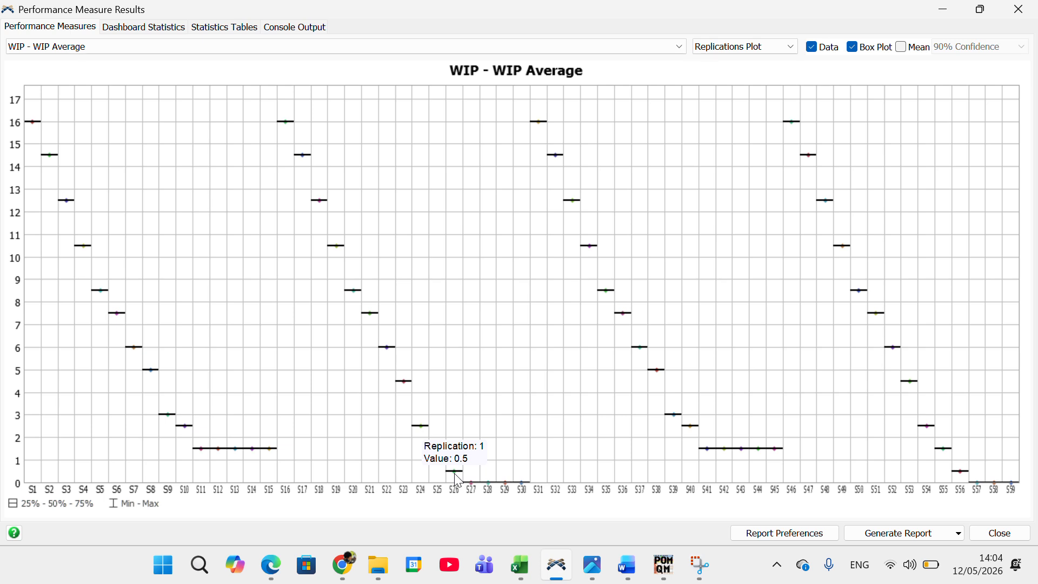
Step: Display the Staytime - AvgStaytime Average plot and examine the values around scenario 26
click(261, 47)
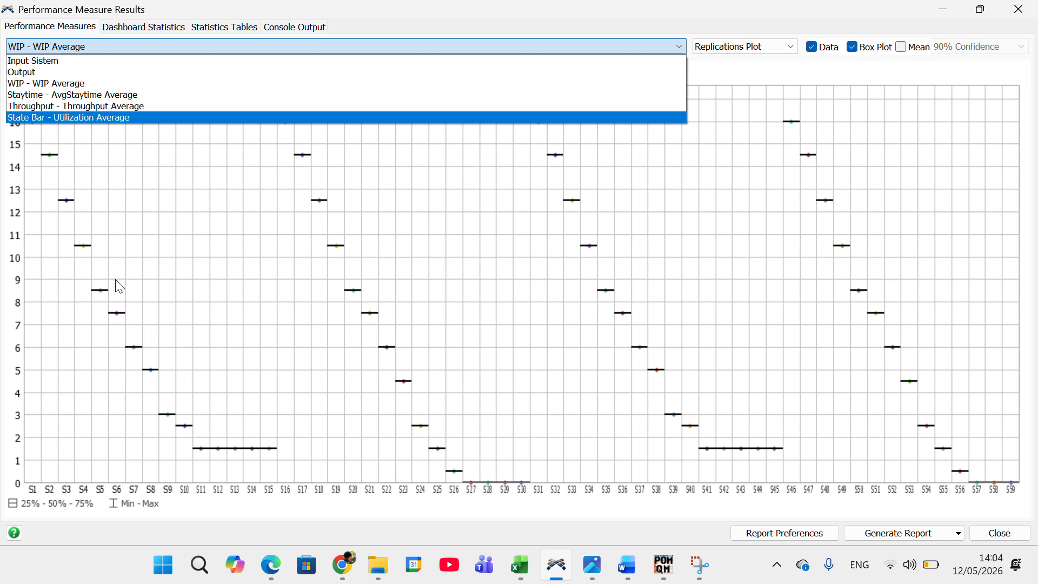
click(159, 95)
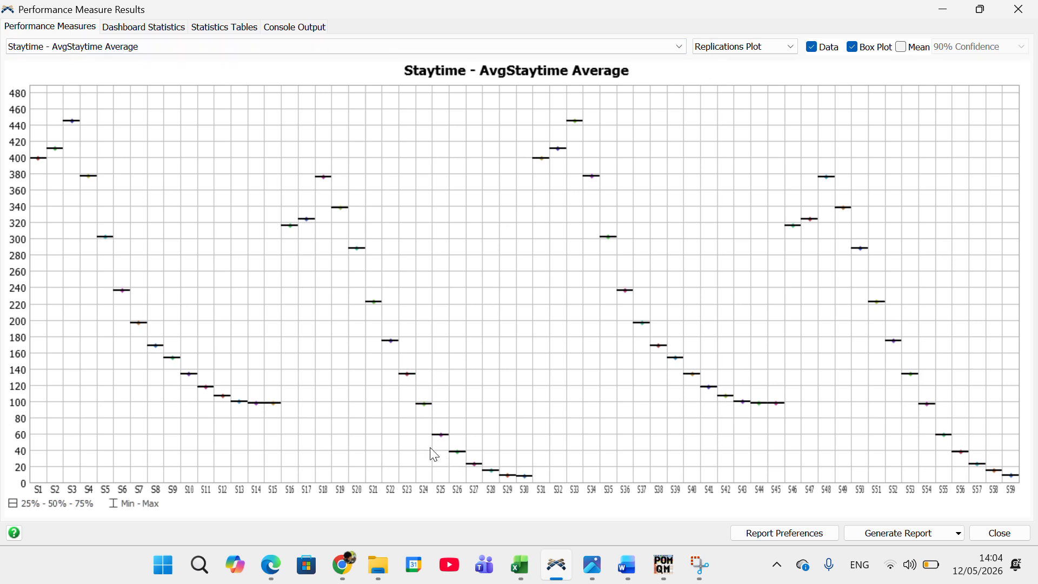
mouse_move(465, 453)
Step: Examine the Throughput - Throughput Average plot for scenarios 26 to 30, and minimize the result and experiment windows
click(333, 47)
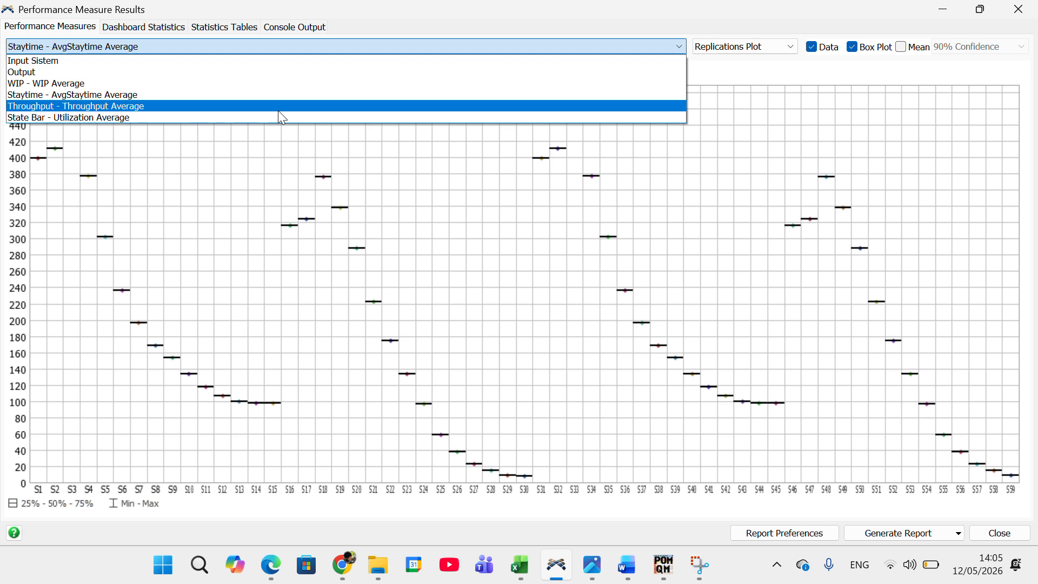
click(279, 111)
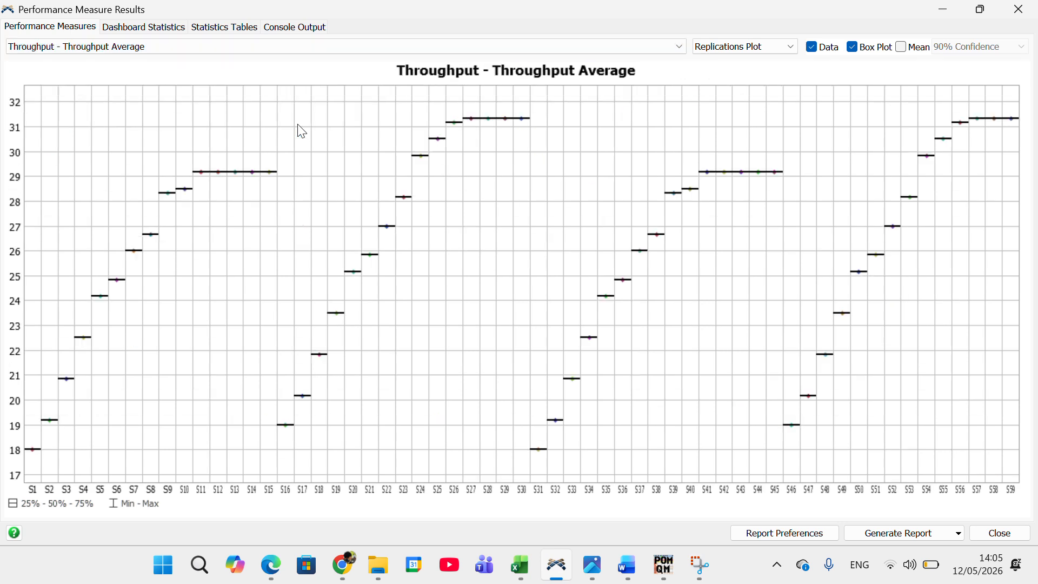
mouse_move(473, 126)
click(942, 10)
click(725, 100)
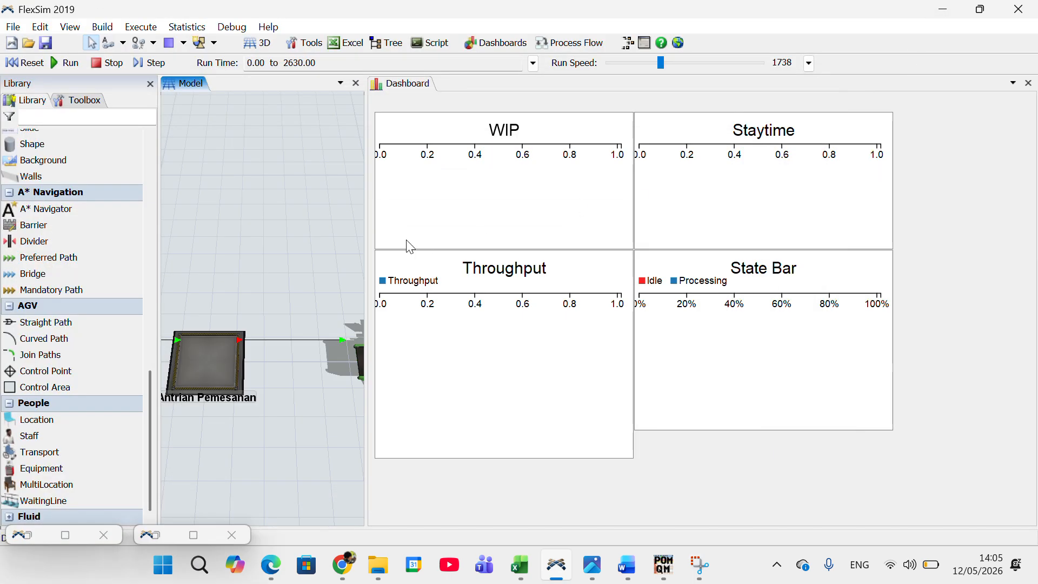
Step: Inspect the 3D model's flow line from Antrian Pemesanan through the Pemesanan processor to Antrian Pengambilan
drag(255, 258, 246, 280)
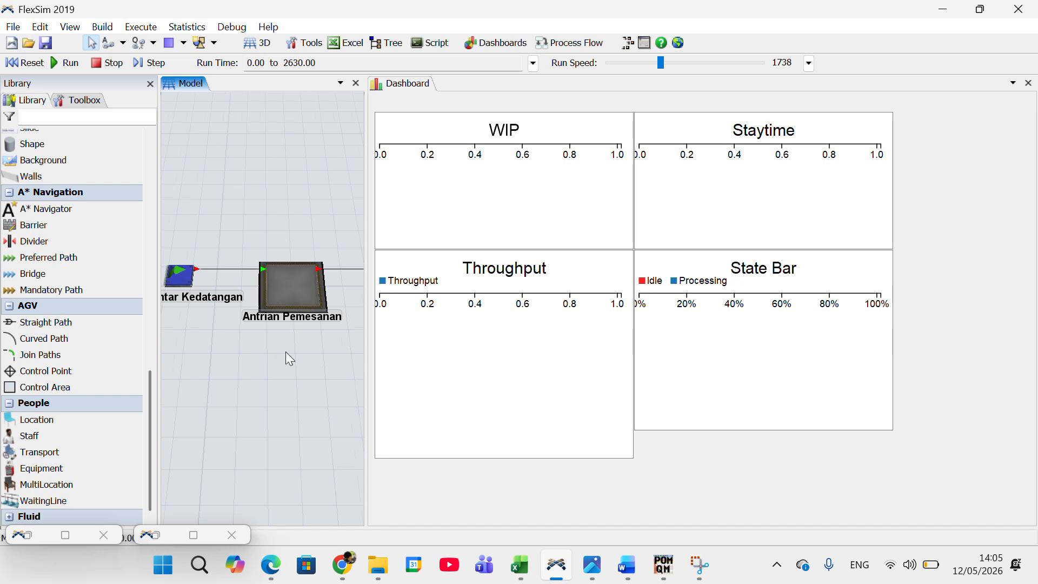
drag(286, 351, 231, 320)
drag(331, 326, 177, 330)
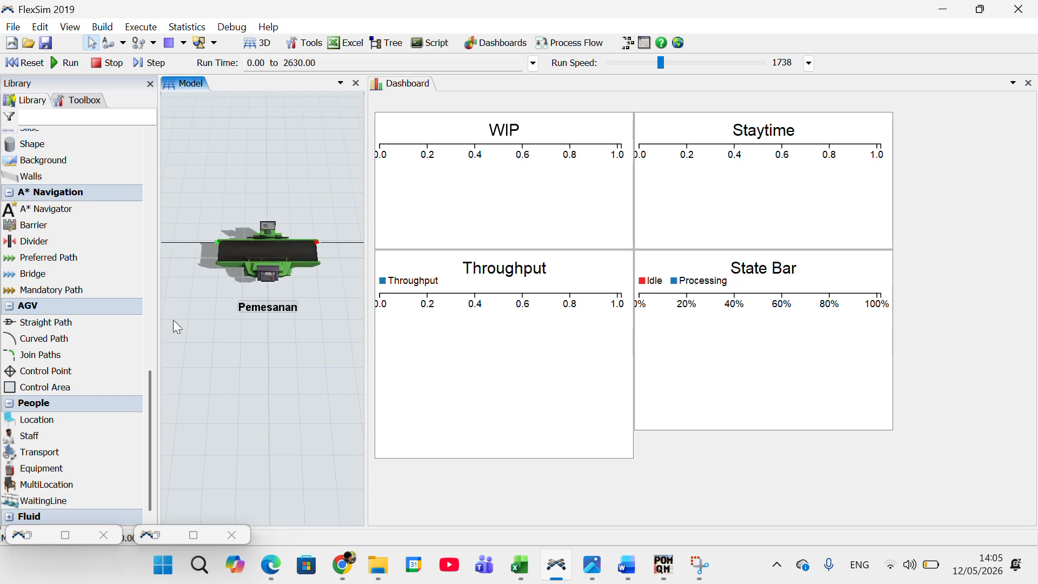
drag(268, 320, 161, 351)
drag(366, 494, 359, 494)
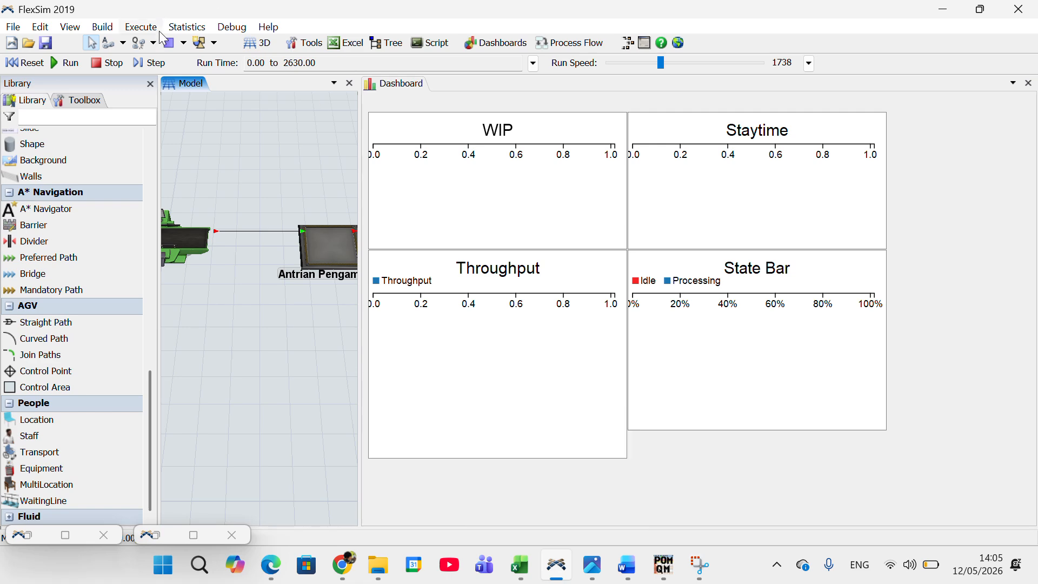
Step: Reopen the simulation experimenter and view its performance measure results
click(182, 30)
click(189, 31)
click(195, 35)
click(203, 44)
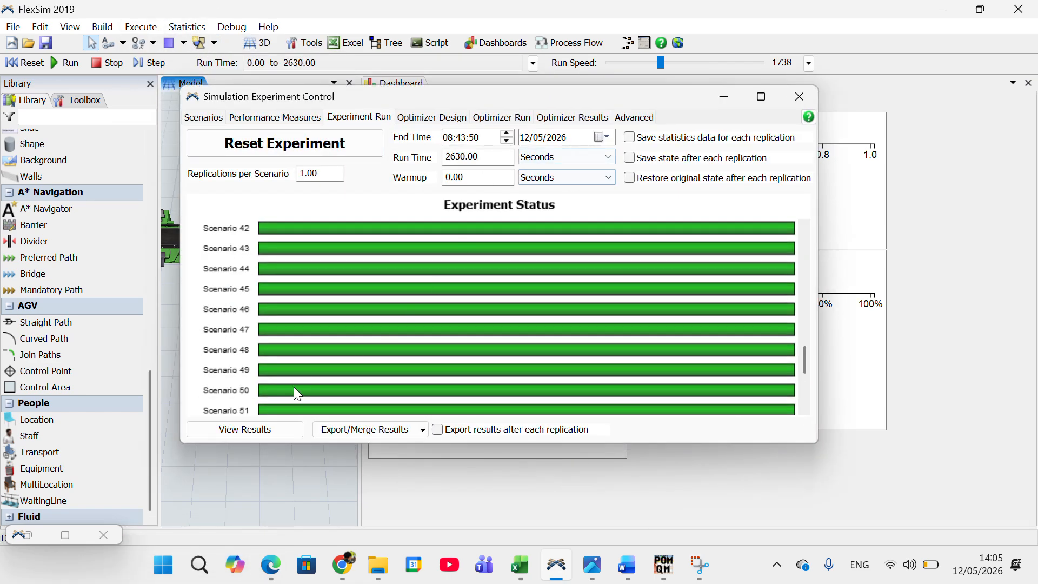
click(265, 429)
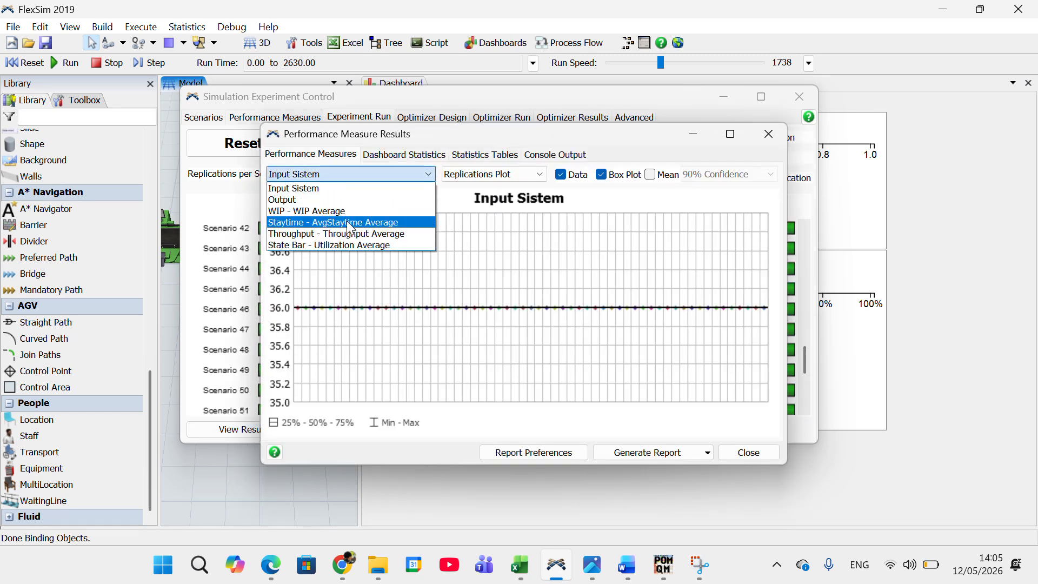
Step: Display the Throughput - Throughput Average plot, maximize the results window and read the values around scenario 27
click(336, 234)
mouse_move(510, 236)
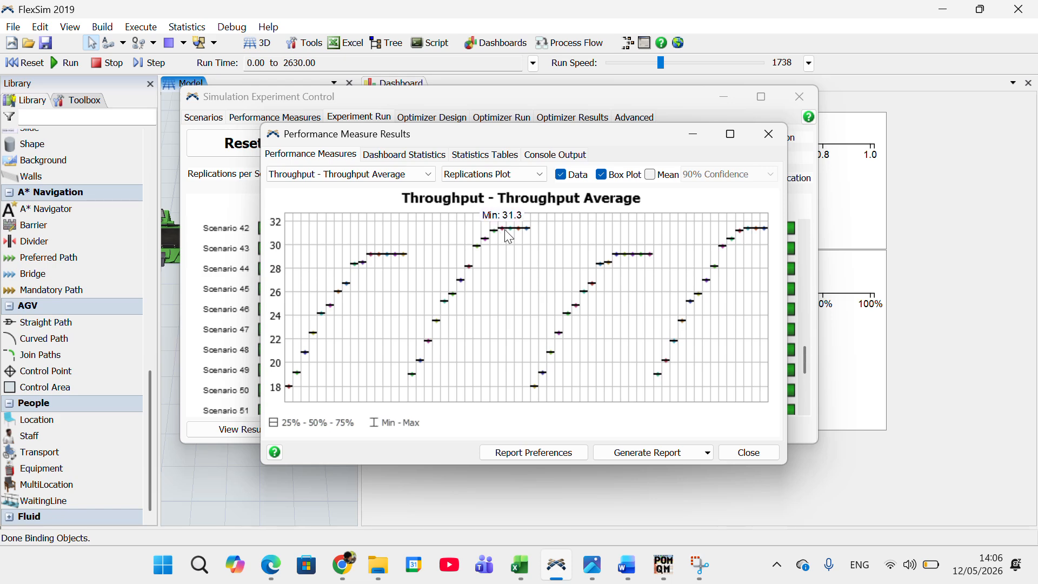
click(731, 134)
mouse_move(476, 124)
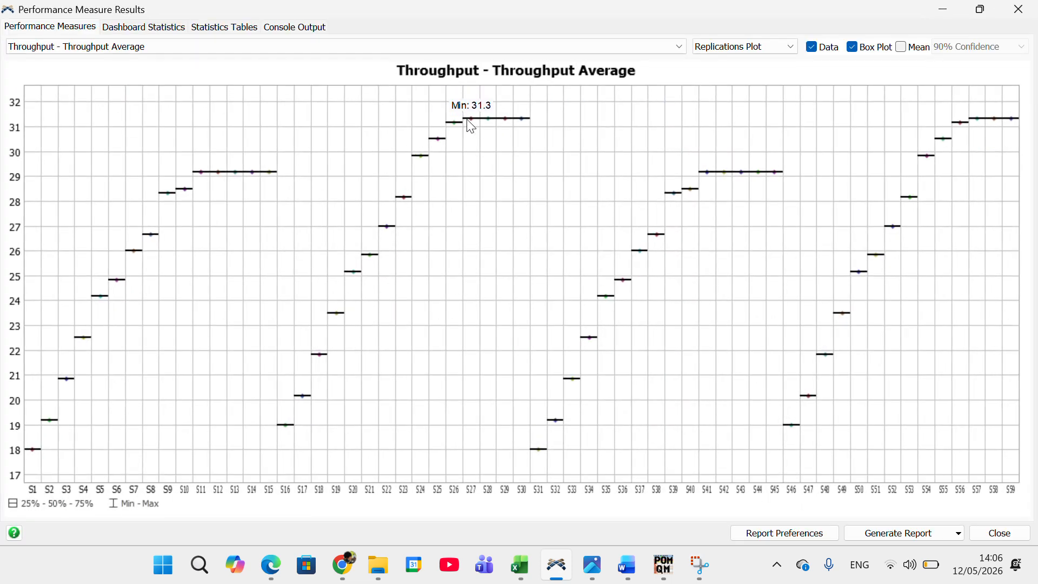
Step: Display the State Bar - Utilization Average plot and examine the values across scenarios 16 to 30
click(362, 46)
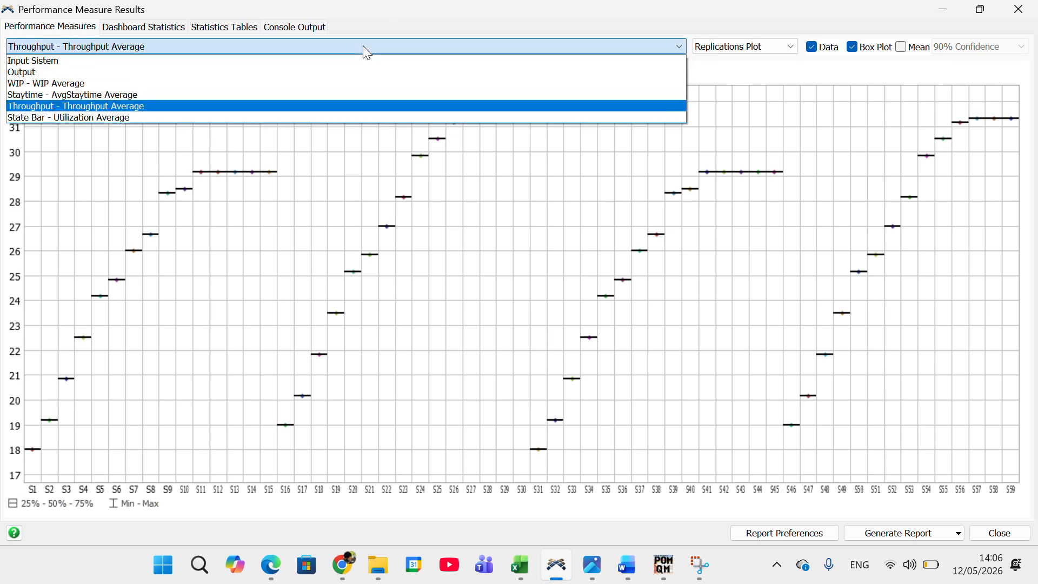
click(197, 117)
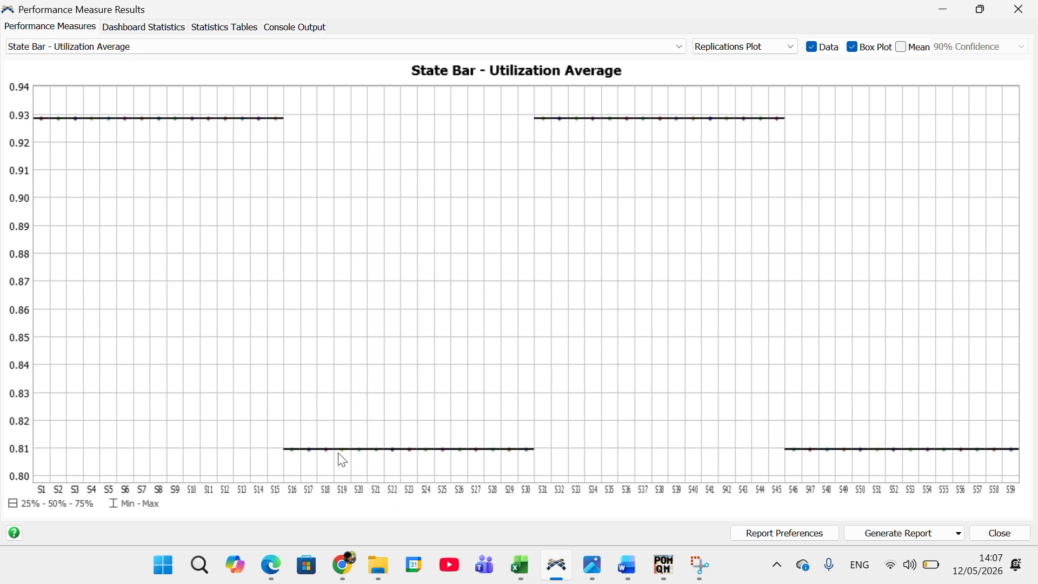
mouse_move(344, 457)
Step: Display the Output plot and compare scenarios 26 to 30 with scenarios 11 to 15
click(279, 48)
click(235, 73)
mouse_move(480, 120)
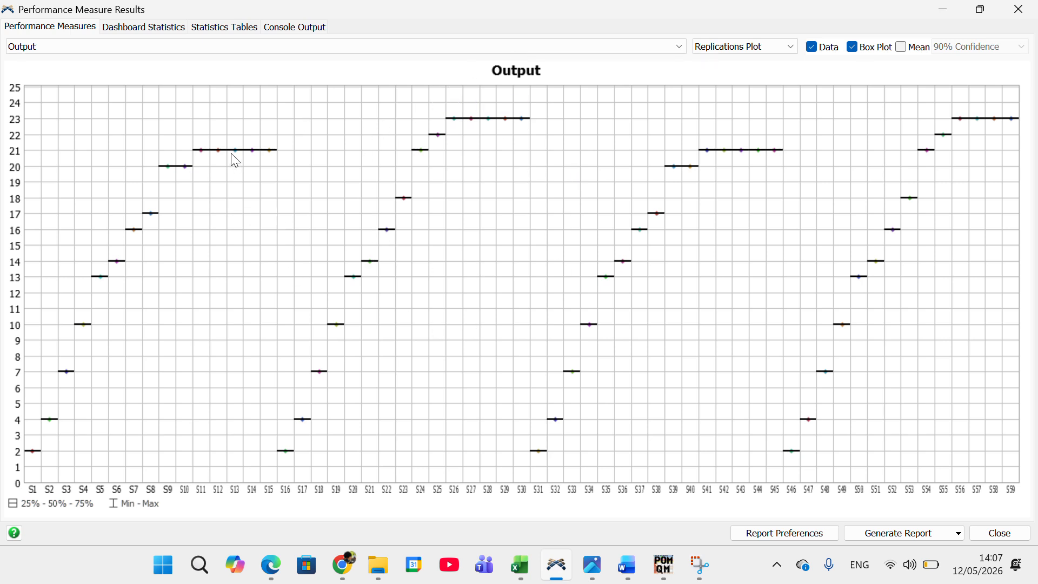
mouse_move(207, 155)
Step: Switch to QM for Windows to check the Minimasi Antrian integer programming solution, and return to the FlexSim results
mouse_move(666, 564)
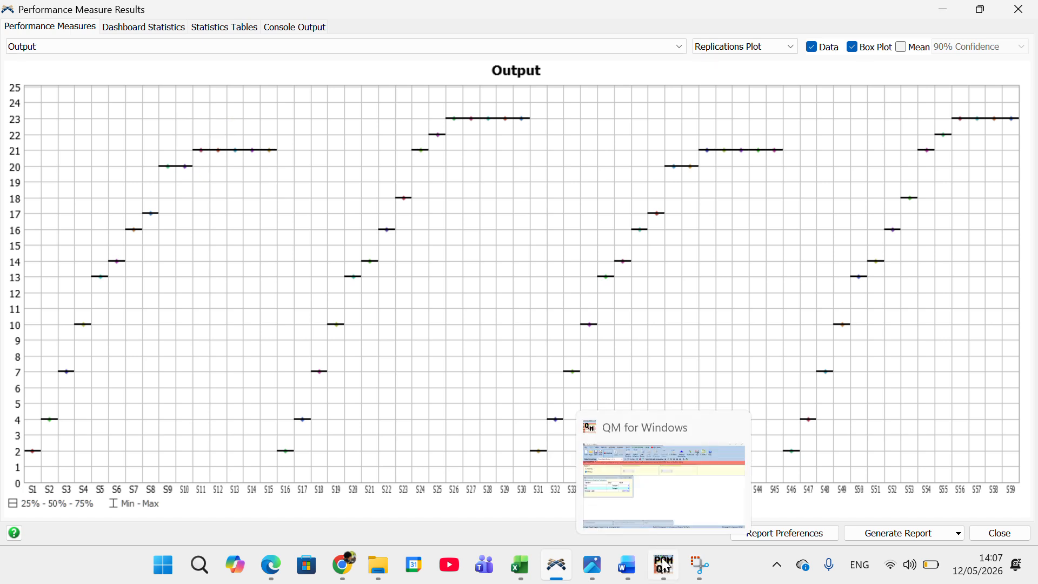
click(666, 565)
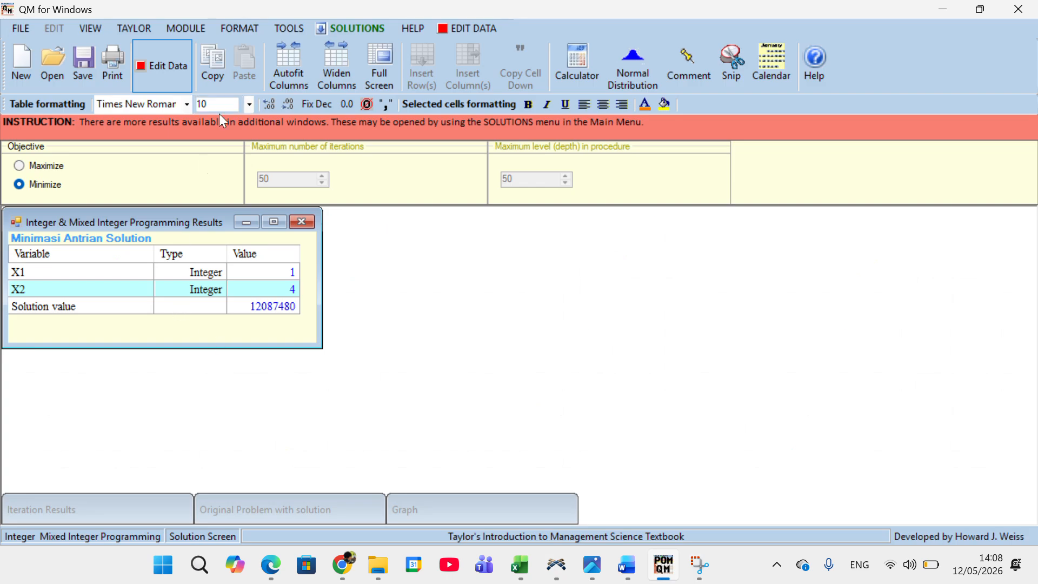
click(944, 12)
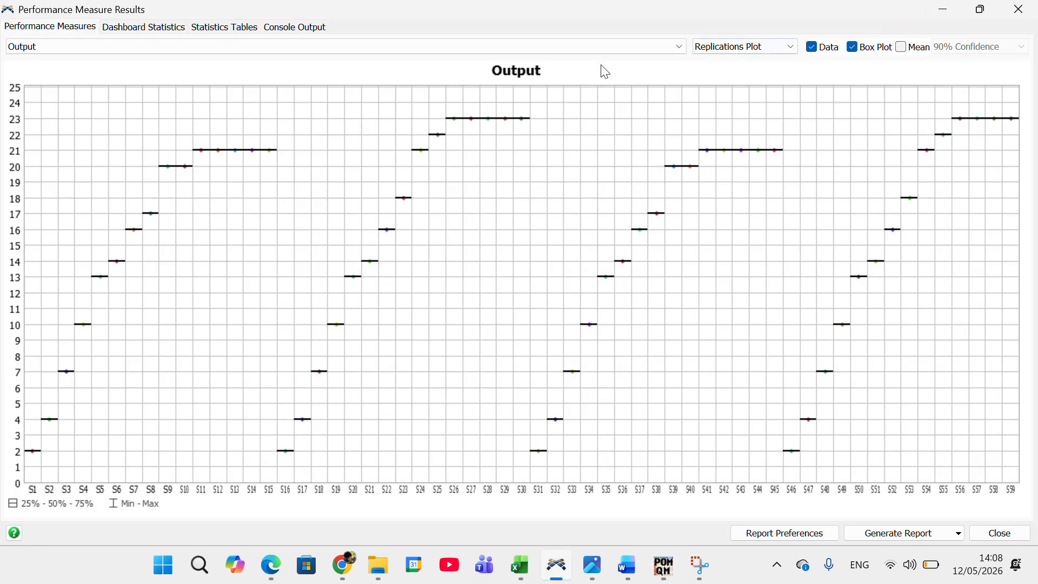